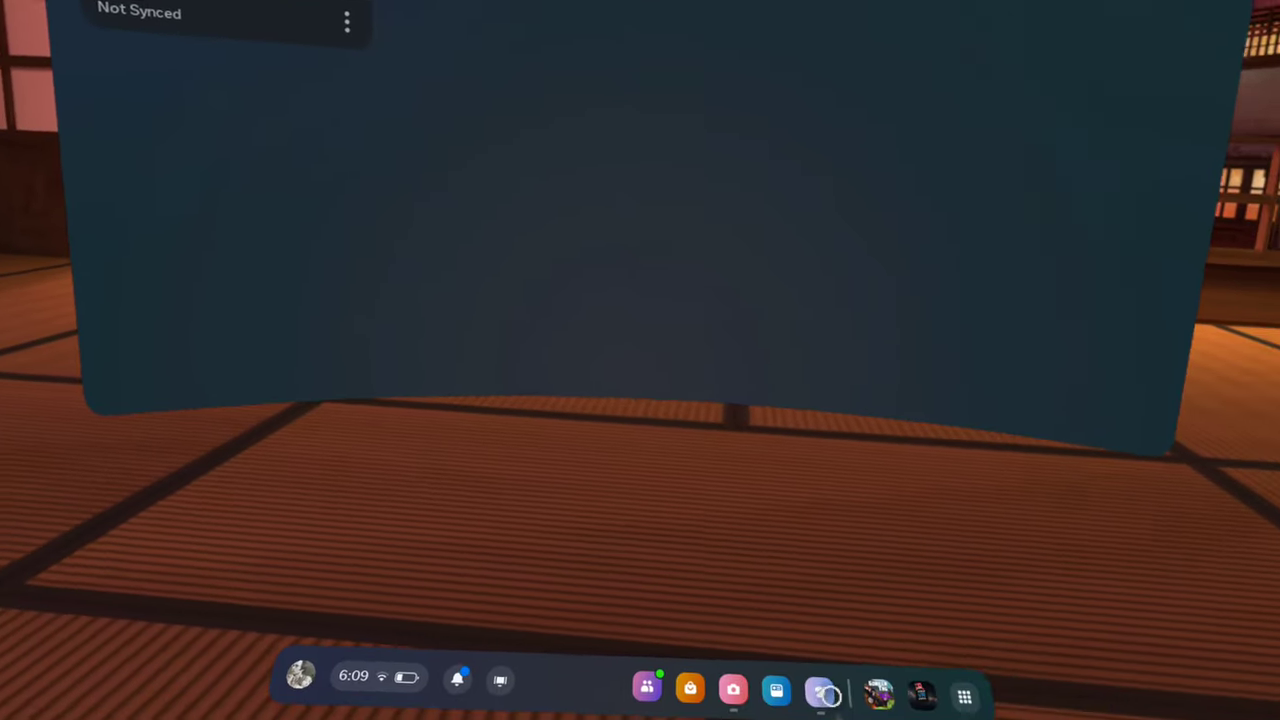
- Switch to the Meta Quest Browser and open the quest-modding channel of the Killermonke33 server in Discord
{"action": "left_click", "coordinate": [783, 671]}
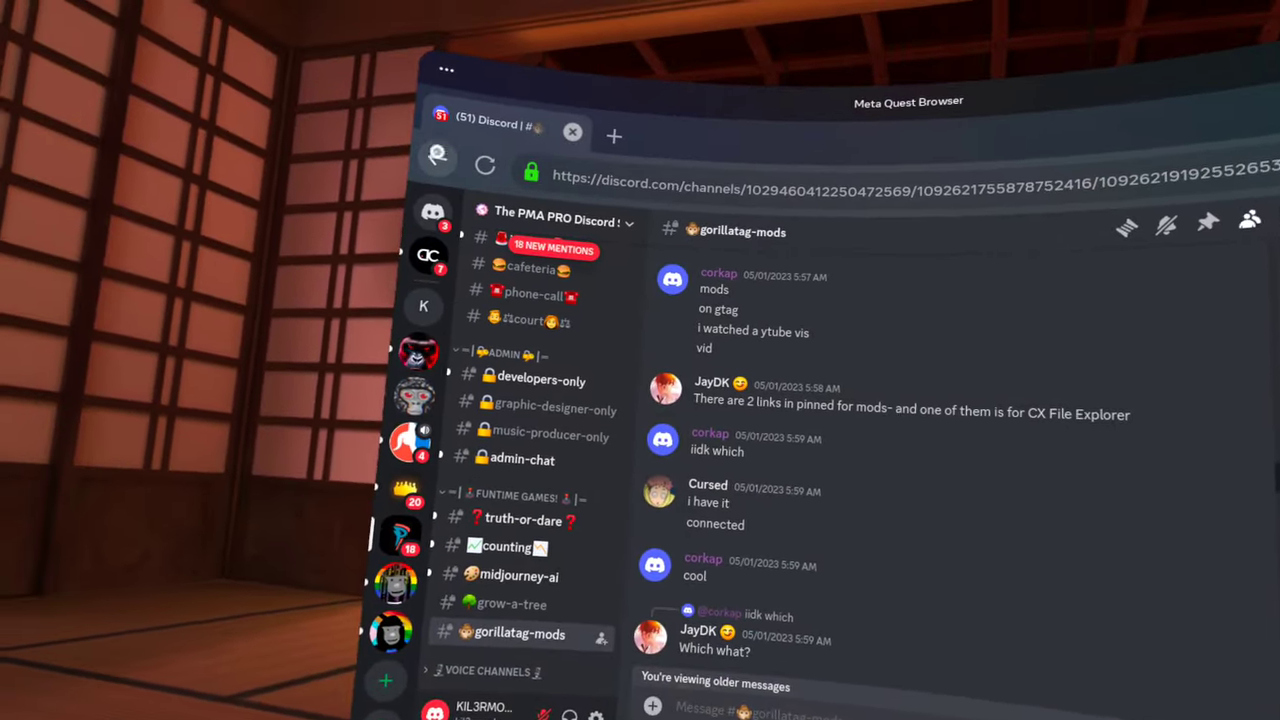
{"action": "left_click", "coordinate": [437, 155]}
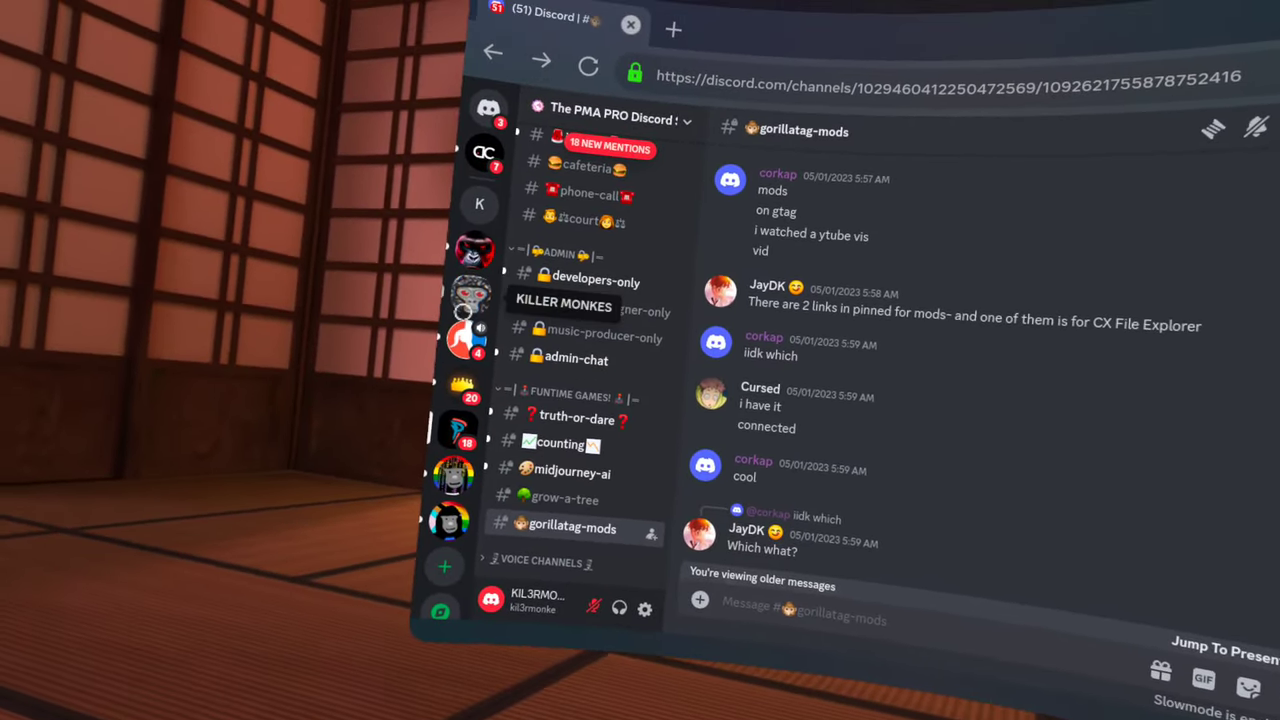
{"action": "left_click", "coordinate": [511, 291]}
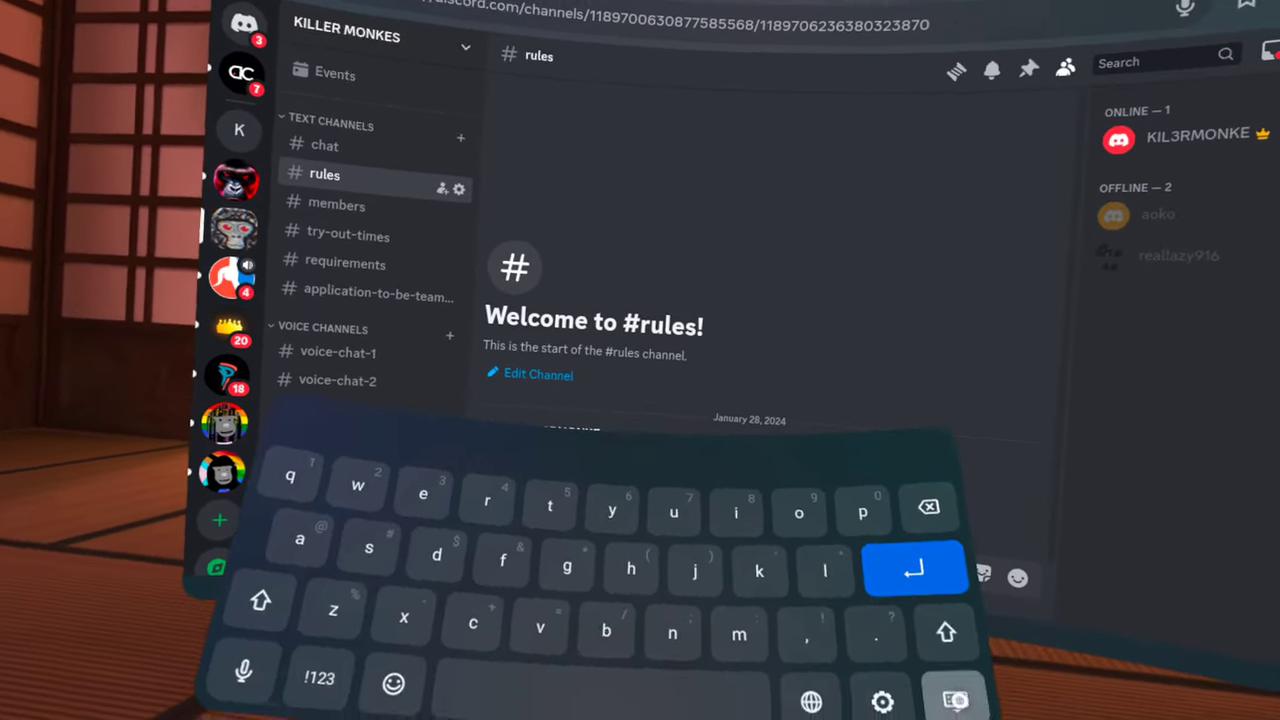
{"action": "left_click", "coordinate": [955, 697]}
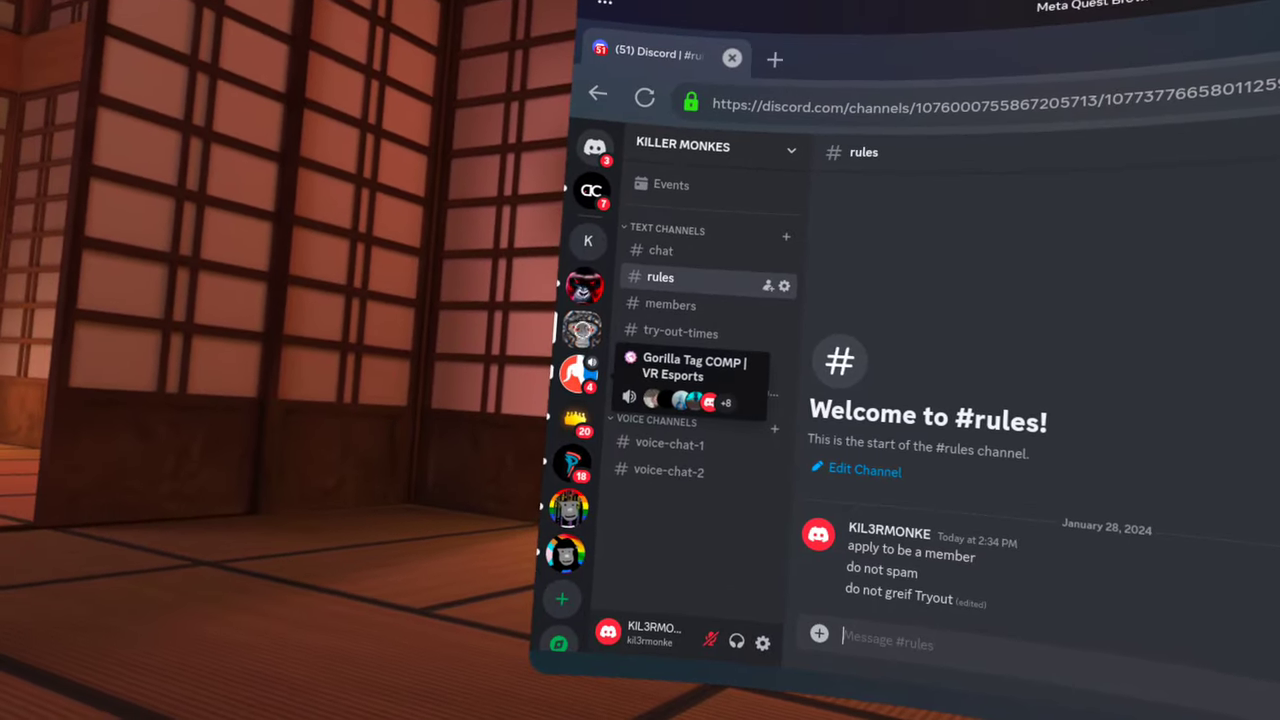
{"action": "left_click", "coordinate": [578, 376]}
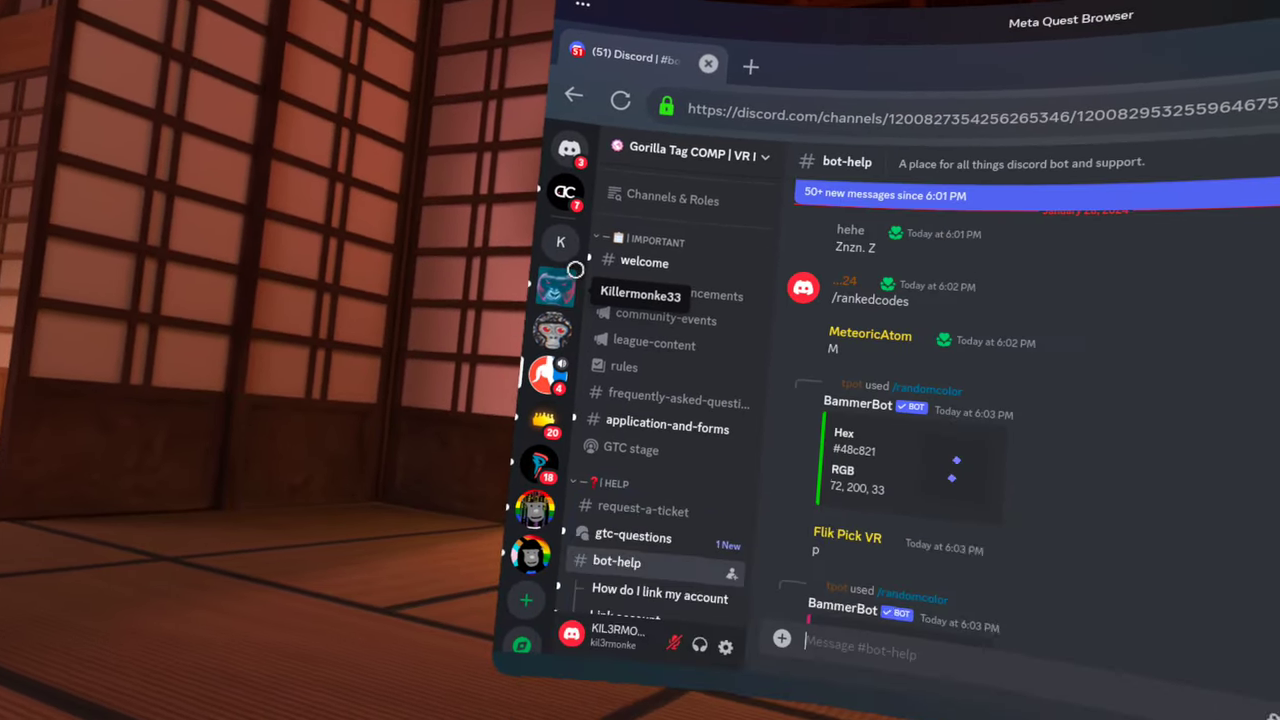
{"action": "left_click", "coordinate": [575, 270]}
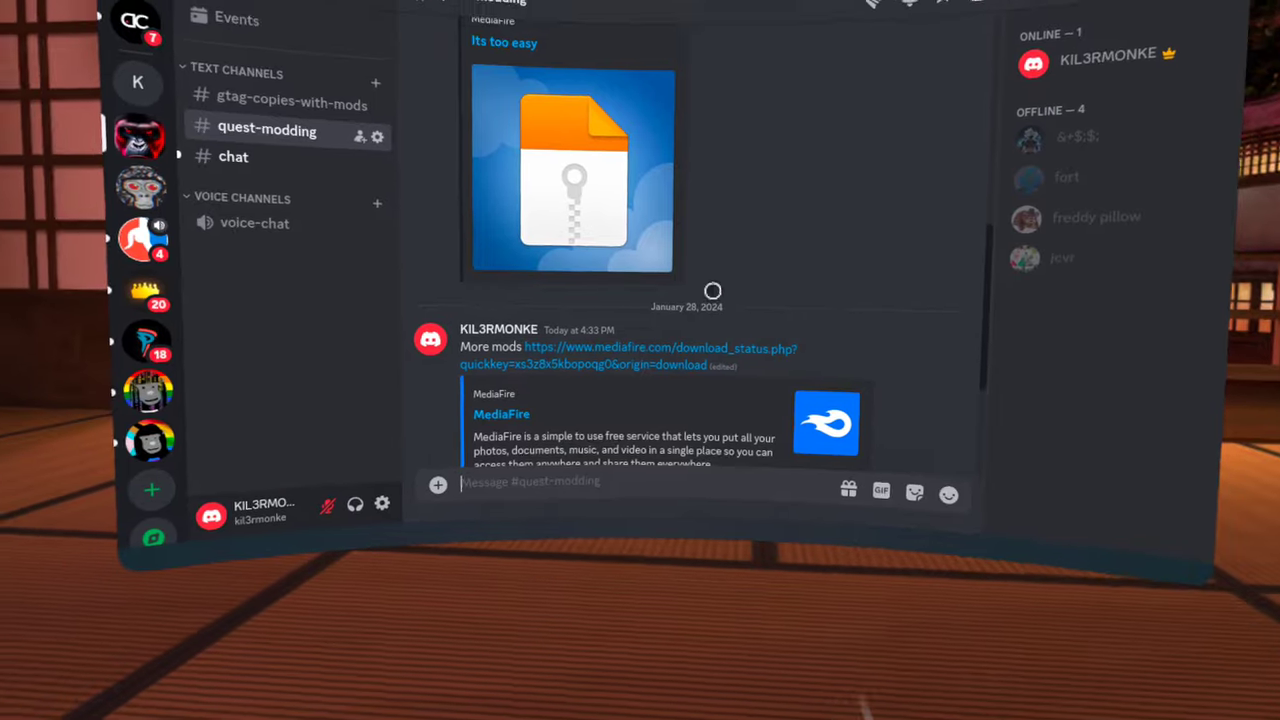
- Open the MediaFire mod link posted in the quest-modding channel and start downloading Its Multiplayer Time.zip
{"action": "scroll", "coordinate": [797, 237], "scroll_direction": "up", "scroll_amount": 6}
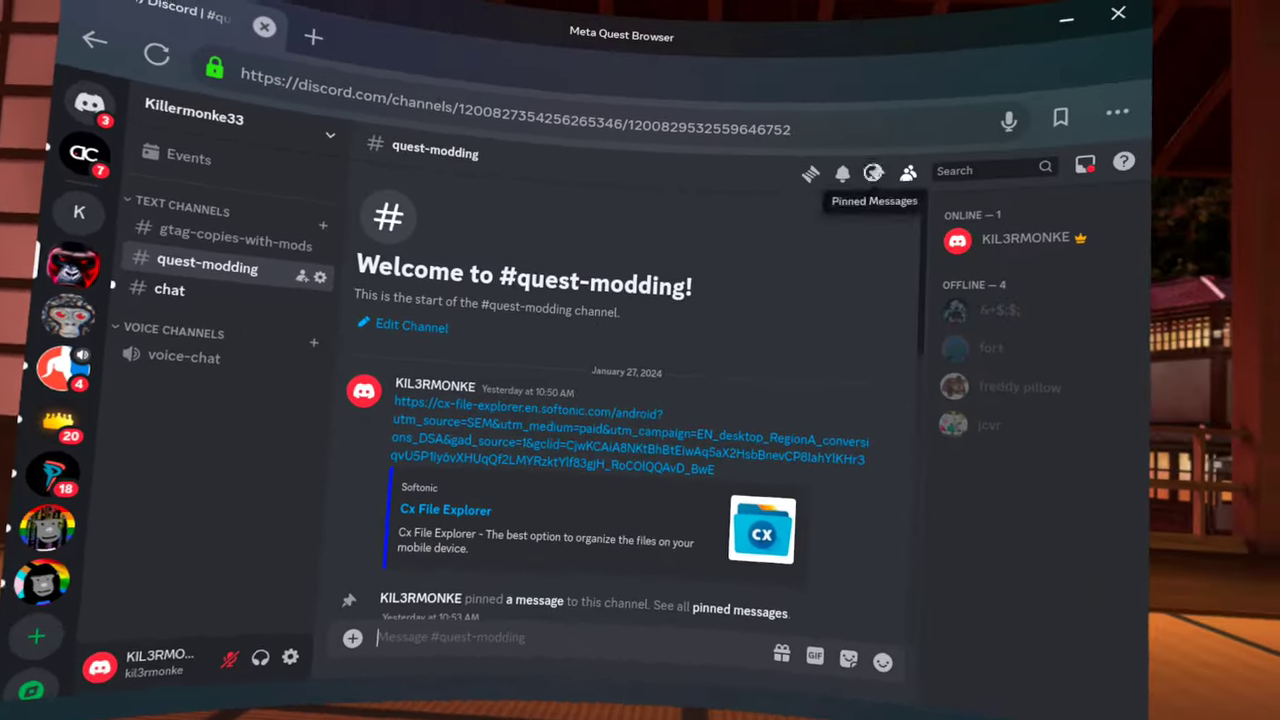
{"action": "left_click", "coordinate": [844, 181]}
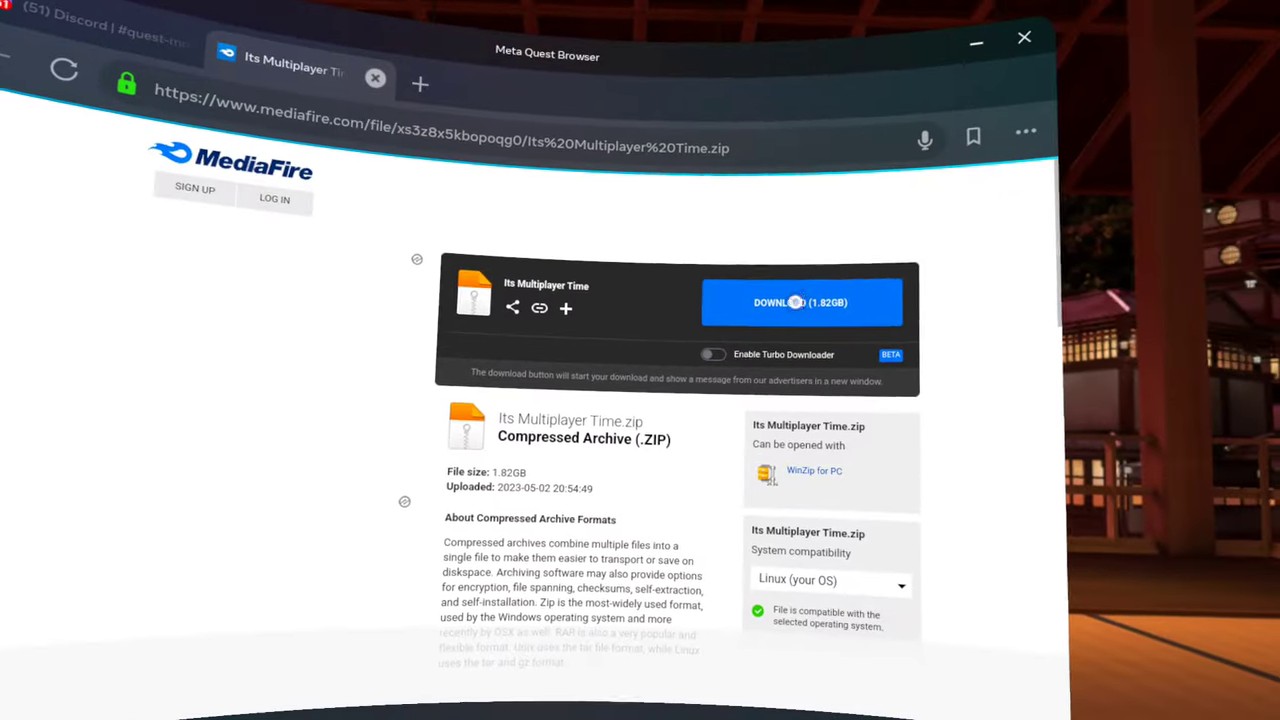
{"action": "left_click", "coordinate": [795, 302]}
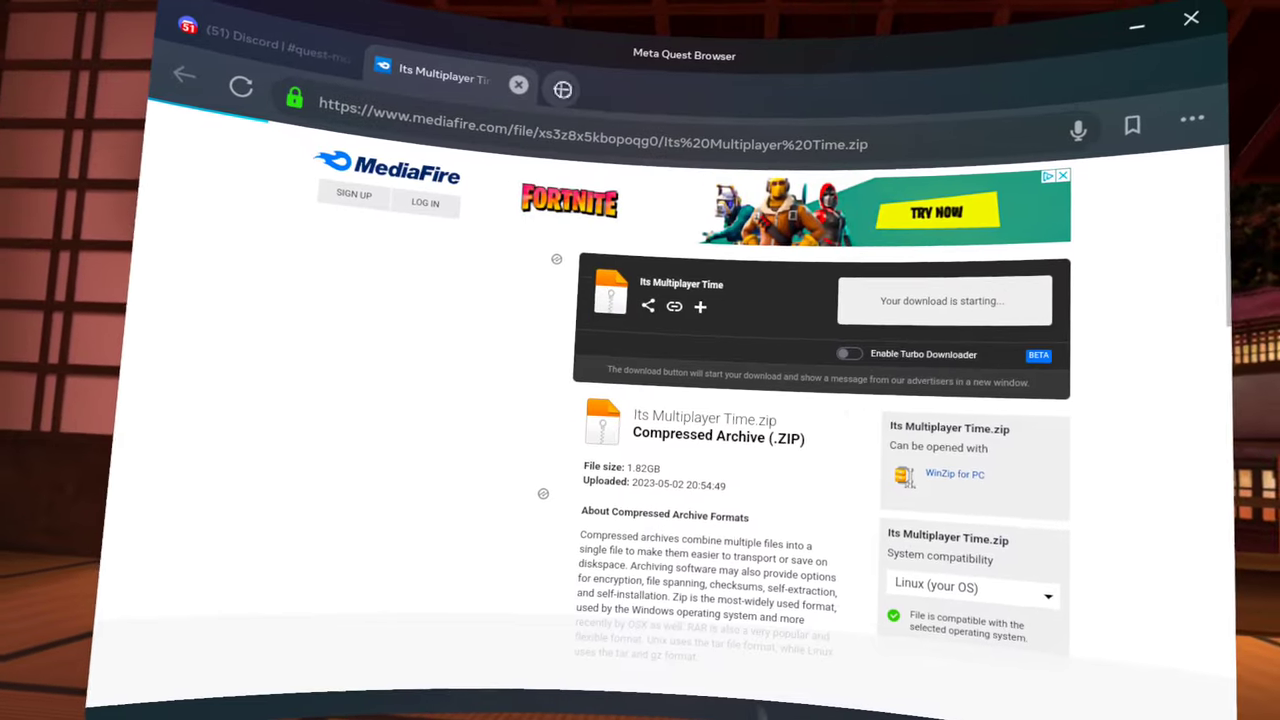
- Replace the open pages with a fresh browser tab, reopen Discord from the bookmarks and return to the Killermonke33 quest-modding channel
{"action": "left_click", "coordinate": [563, 90]}
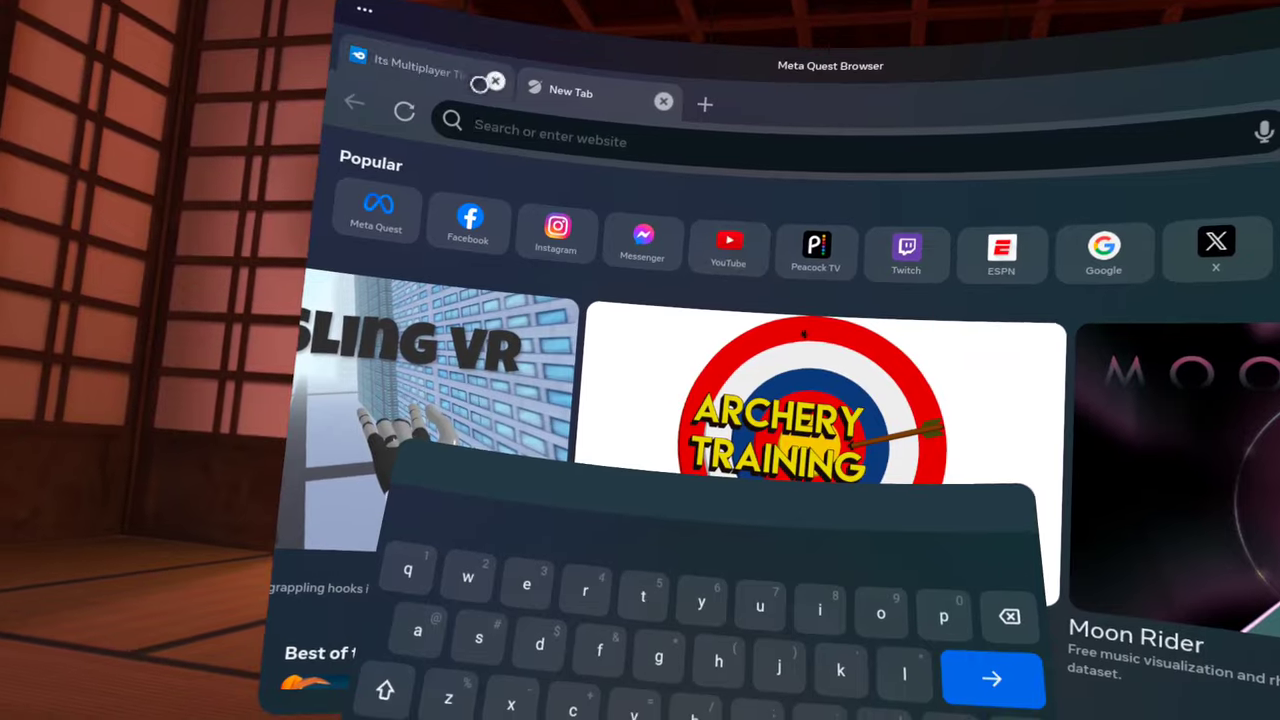
{"action": "scroll", "coordinate": [663, 297], "scroll_direction": "right", "scroll_amount": 5}
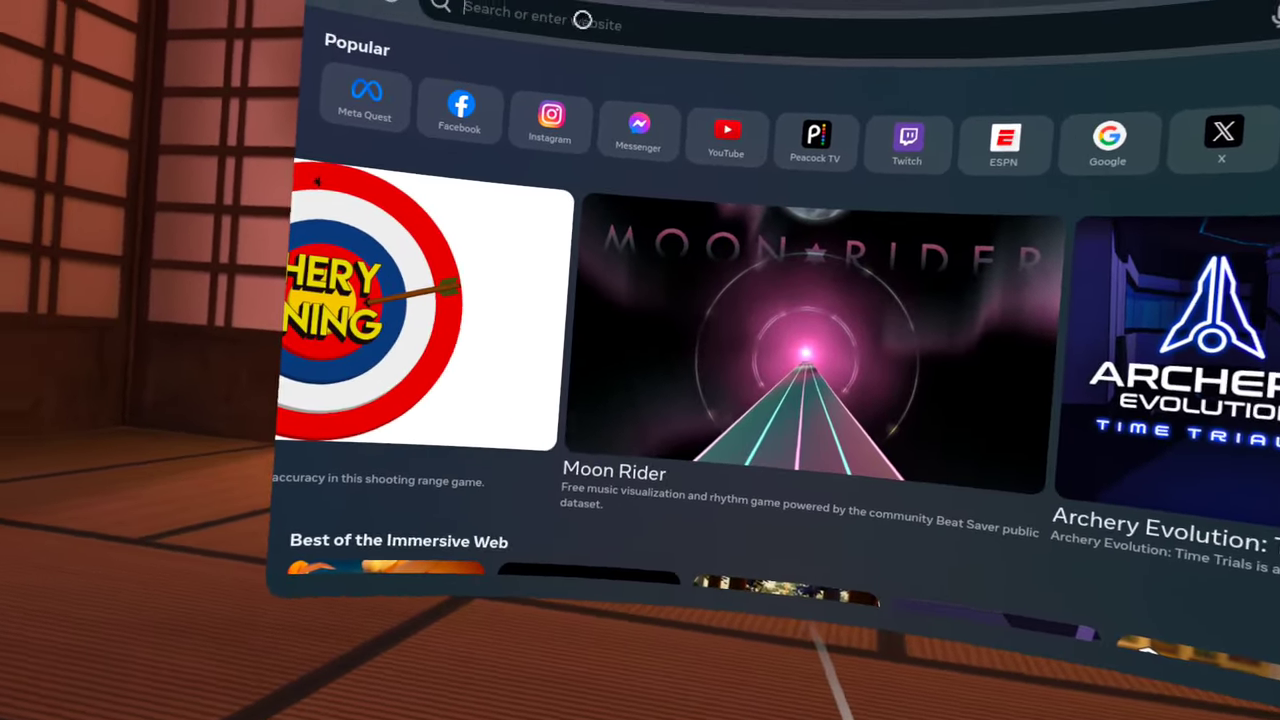
{"action": "left_click", "coordinate": [580, 14]}
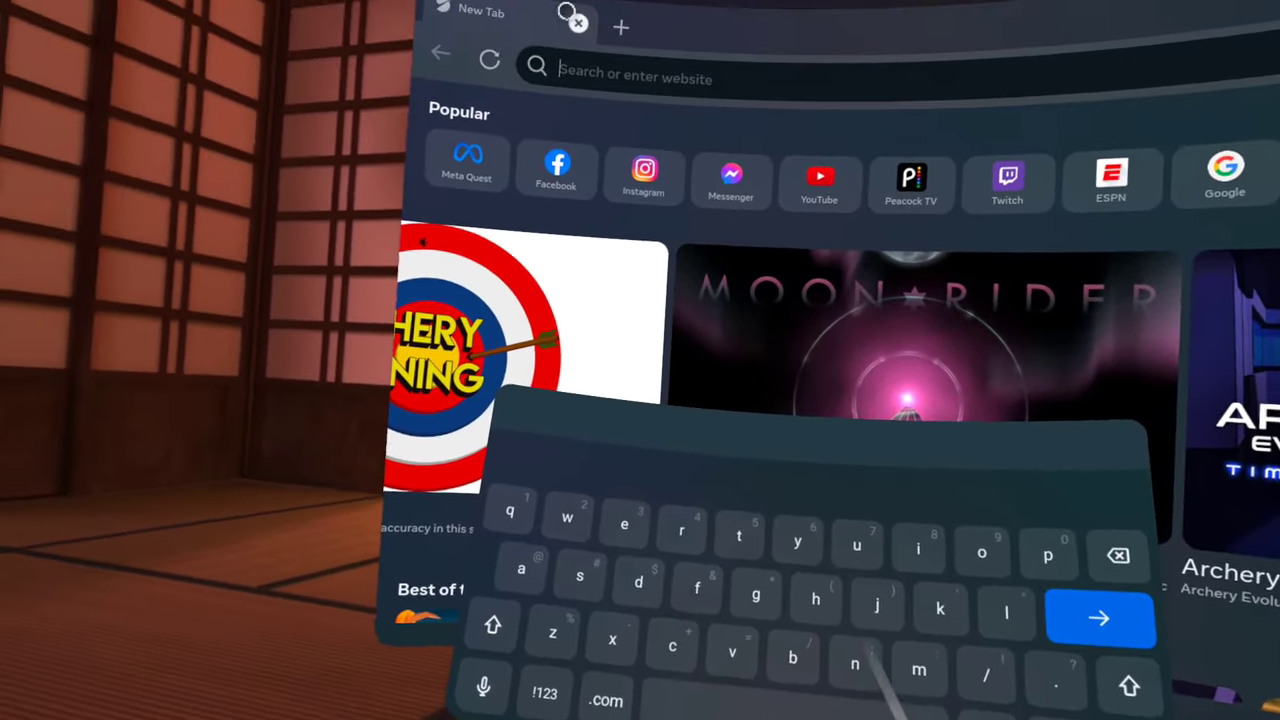
{"action": "left_click", "coordinate": [574, 20]}
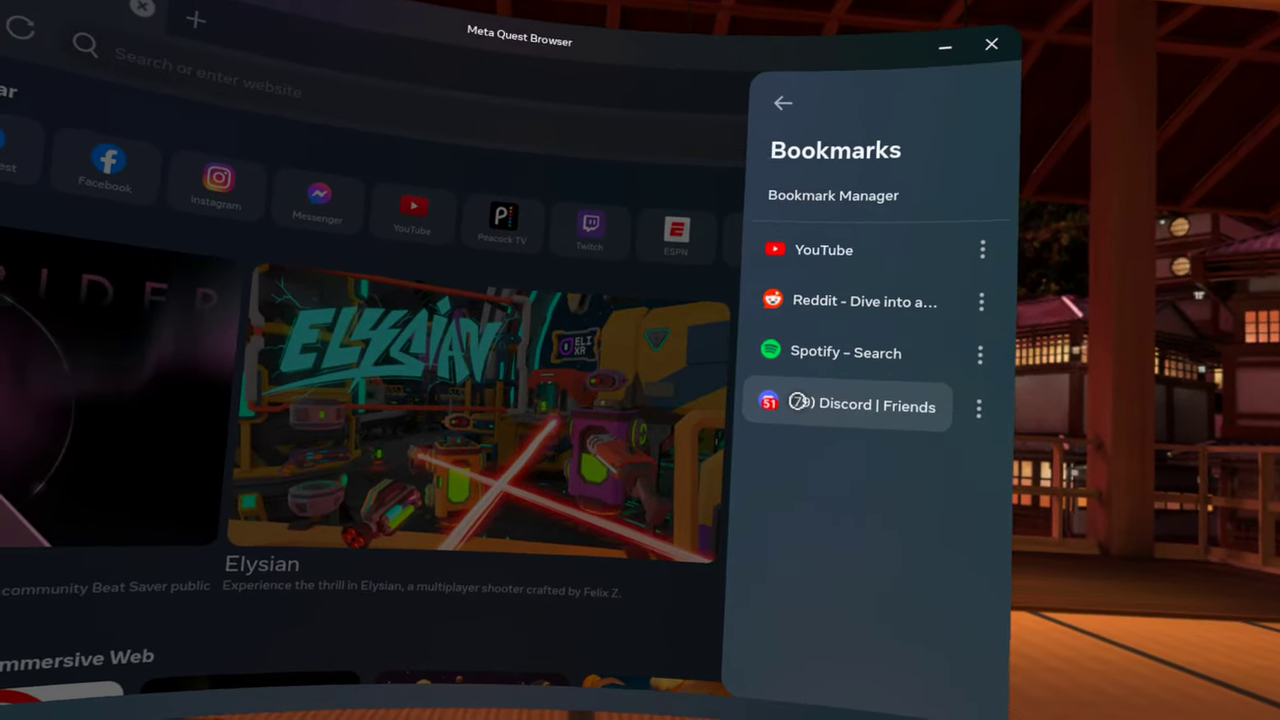
{"action": "left_click", "coordinate": [797, 404]}
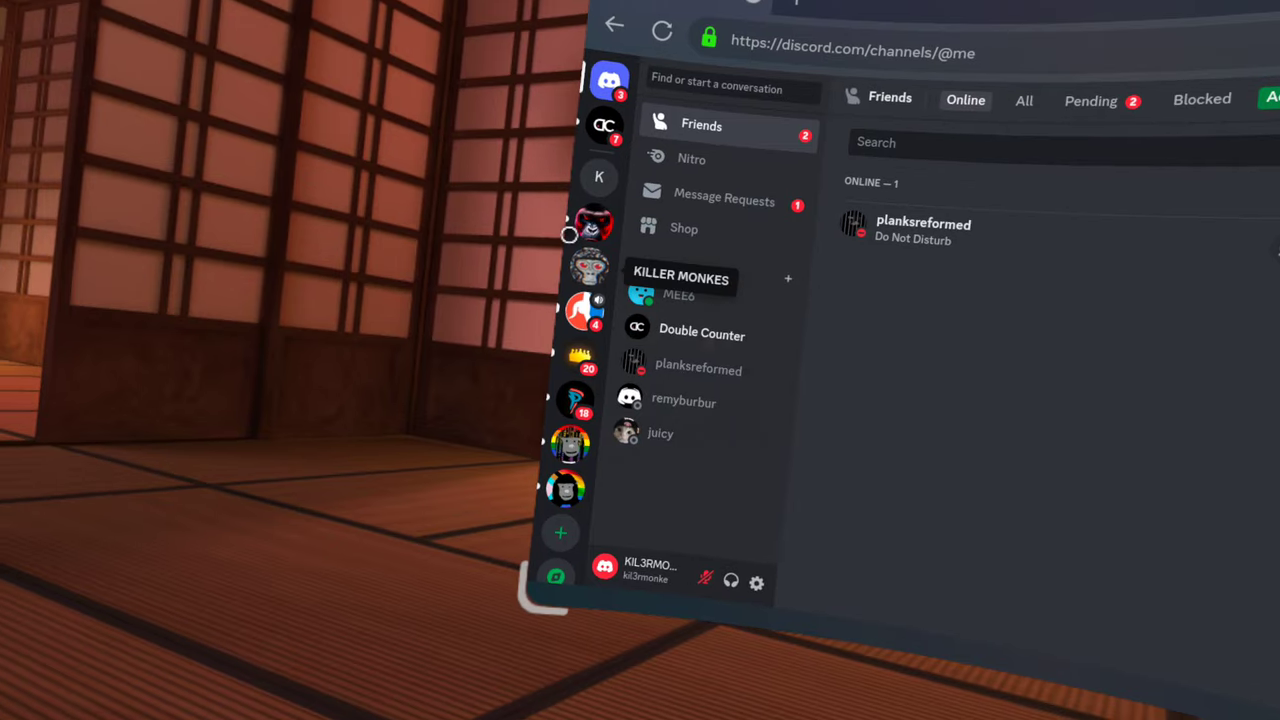
{"action": "left_click", "coordinate": [606, 240]}
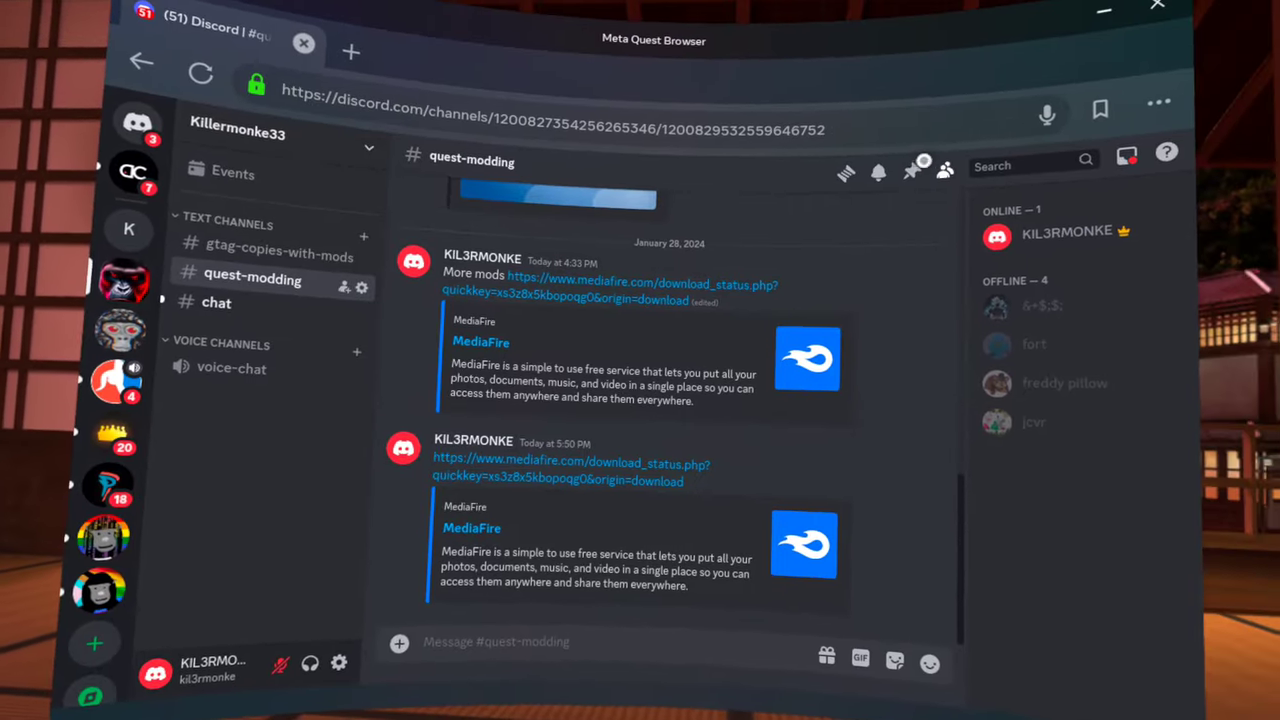
- Download the free Cx File Explorer APK for Android through the Softonic link in the channel's pinned messages, and close the download page
{"action": "left_click", "coordinate": [988, 145]}
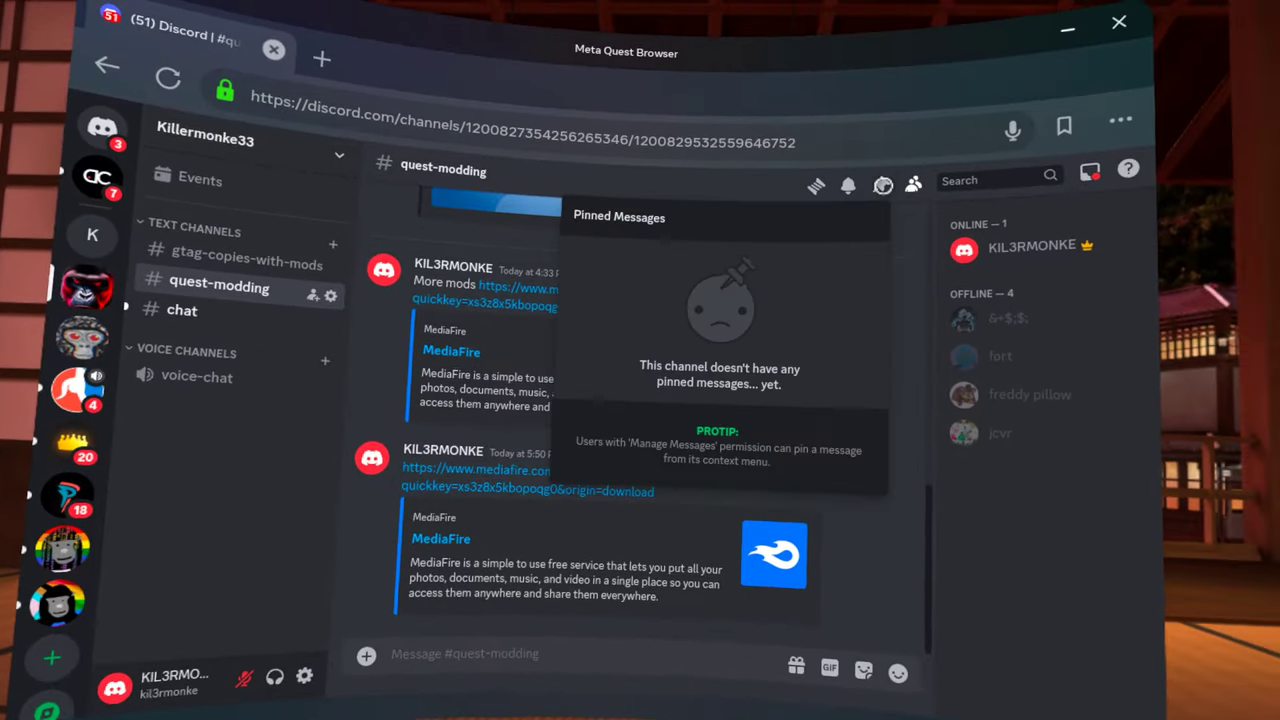
{"action": "scroll", "coordinate": [811, 442], "scroll_direction": "down", "scroll_amount": 5}
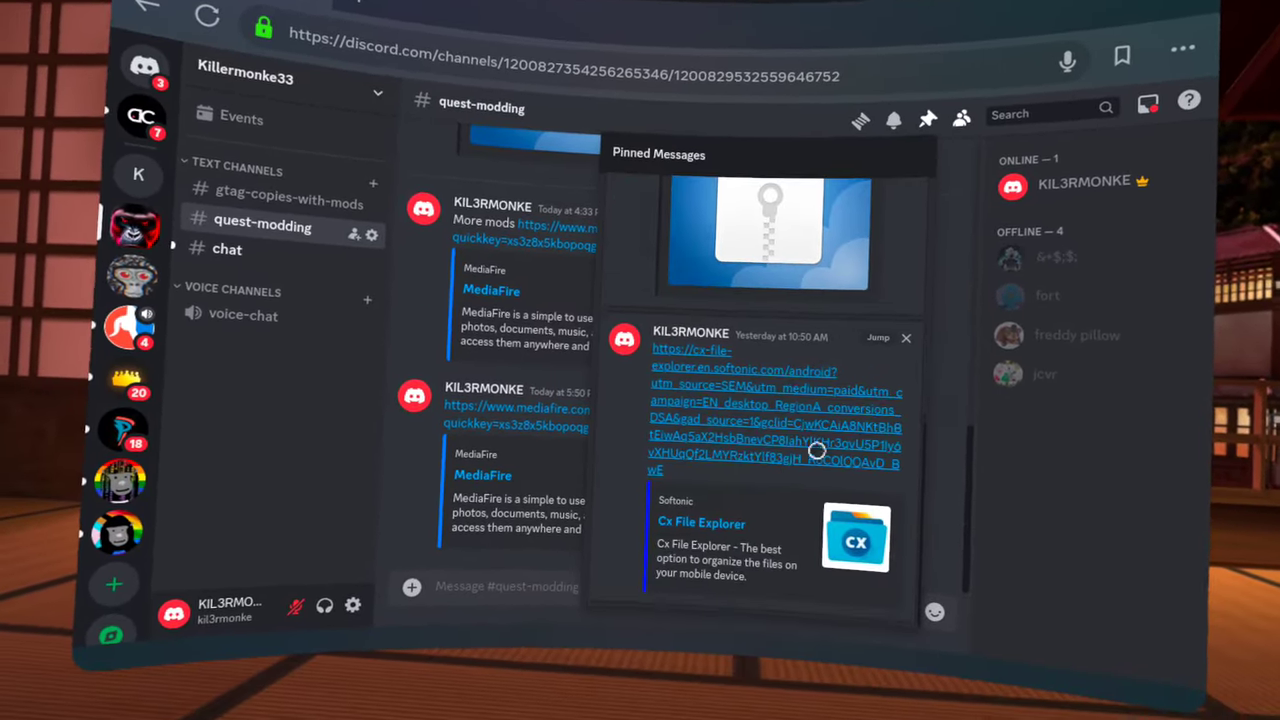
{"action": "left_click", "coordinate": [731, 495]}
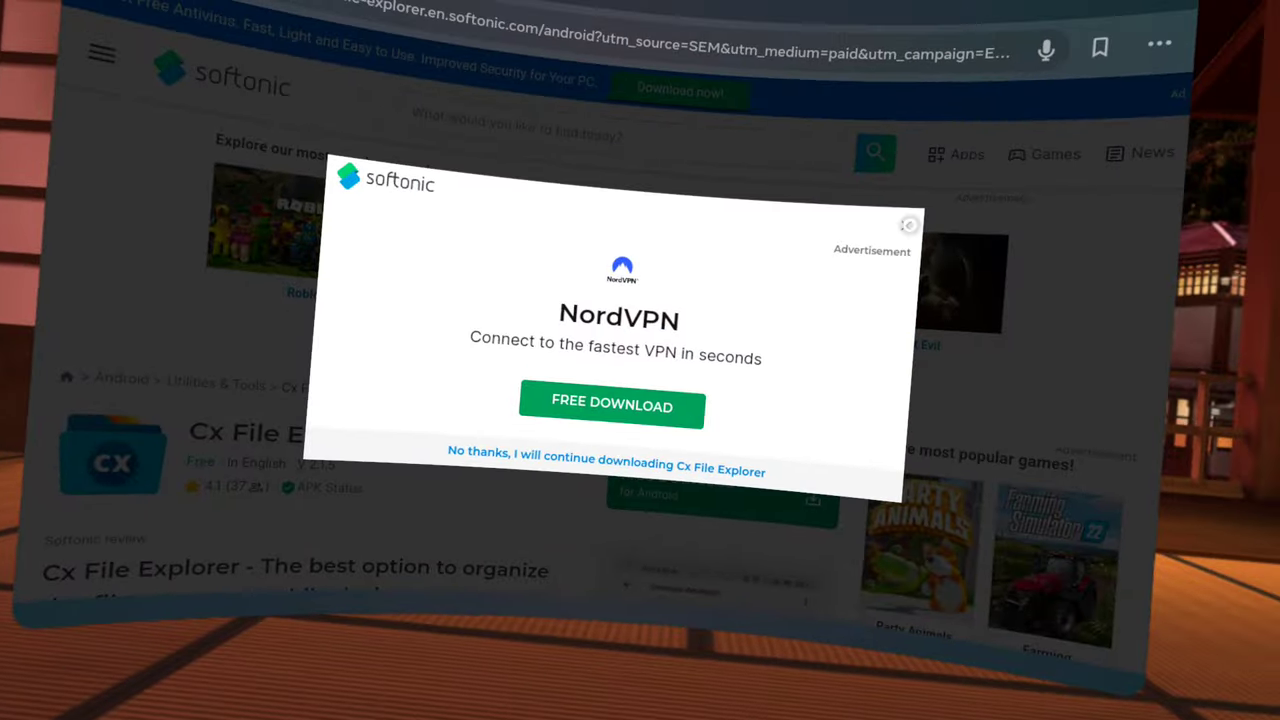
{"action": "left_click", "coordinate": [670, 432]}
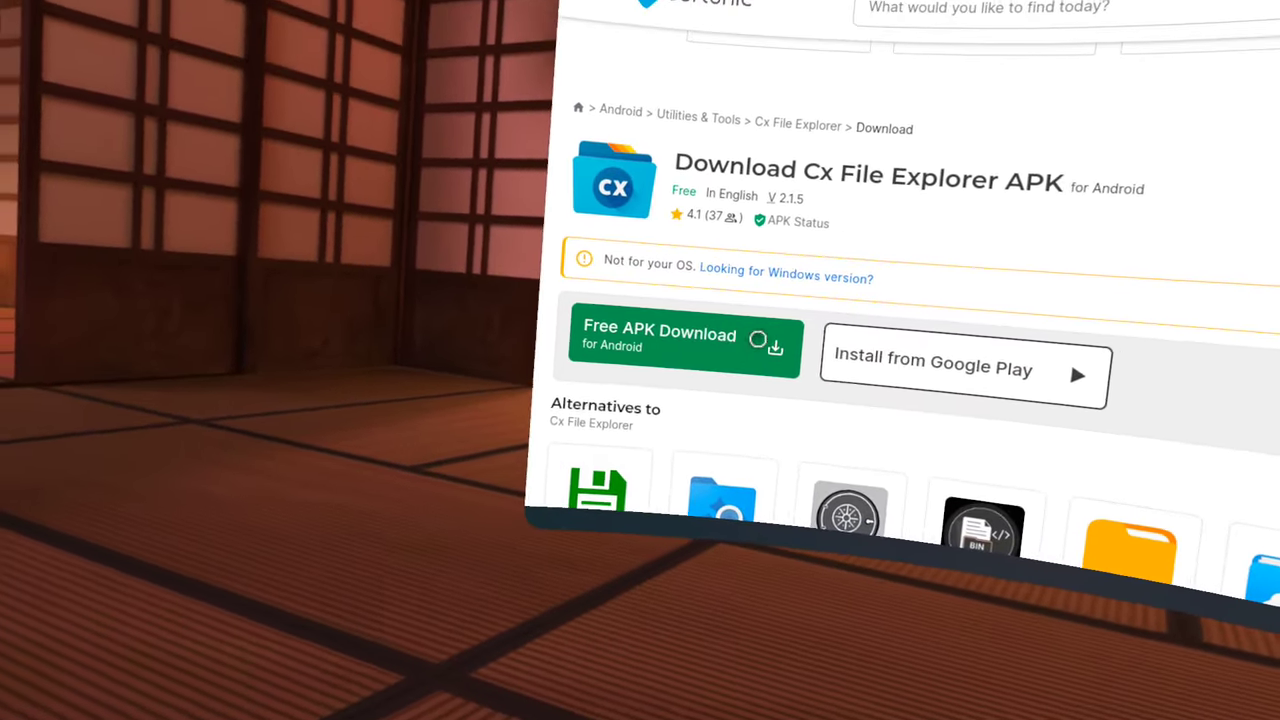
{"action": "left_click", "coordinate": [758, 340]}
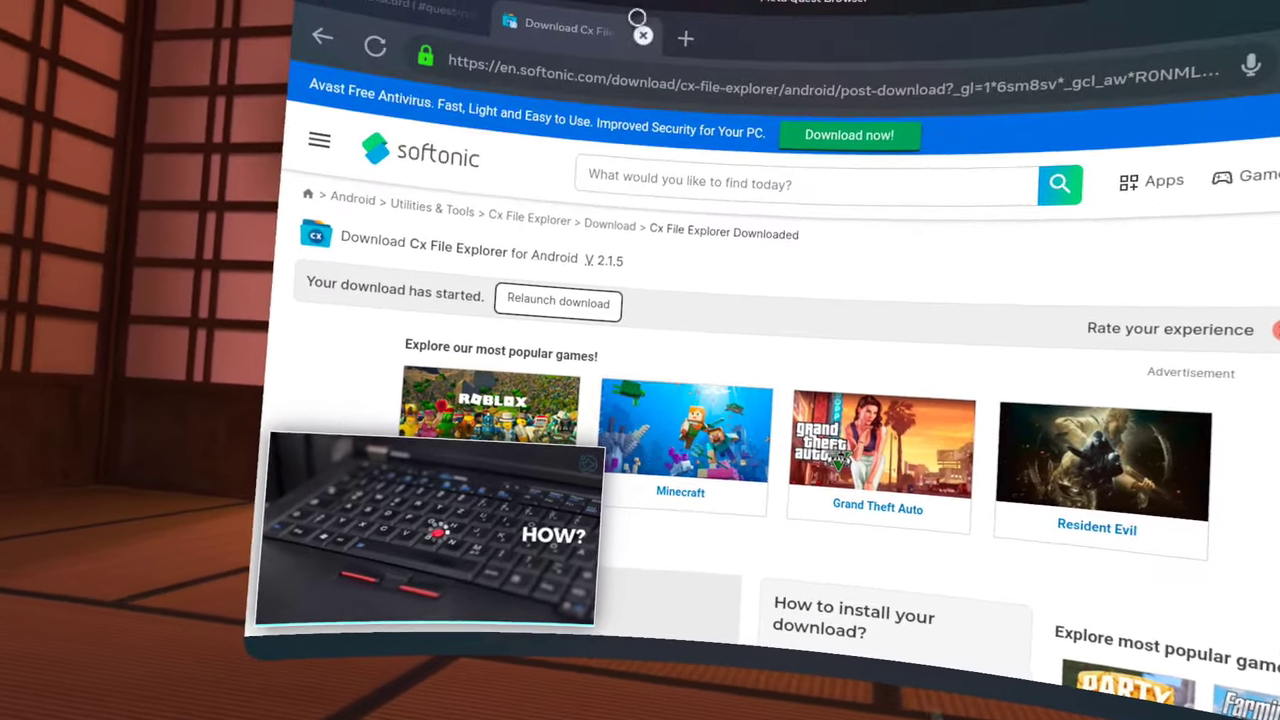
{"action": "left_click", "coordinate": [640, 20]}
{"action": "left_click", "coordinate": [519, 62]}
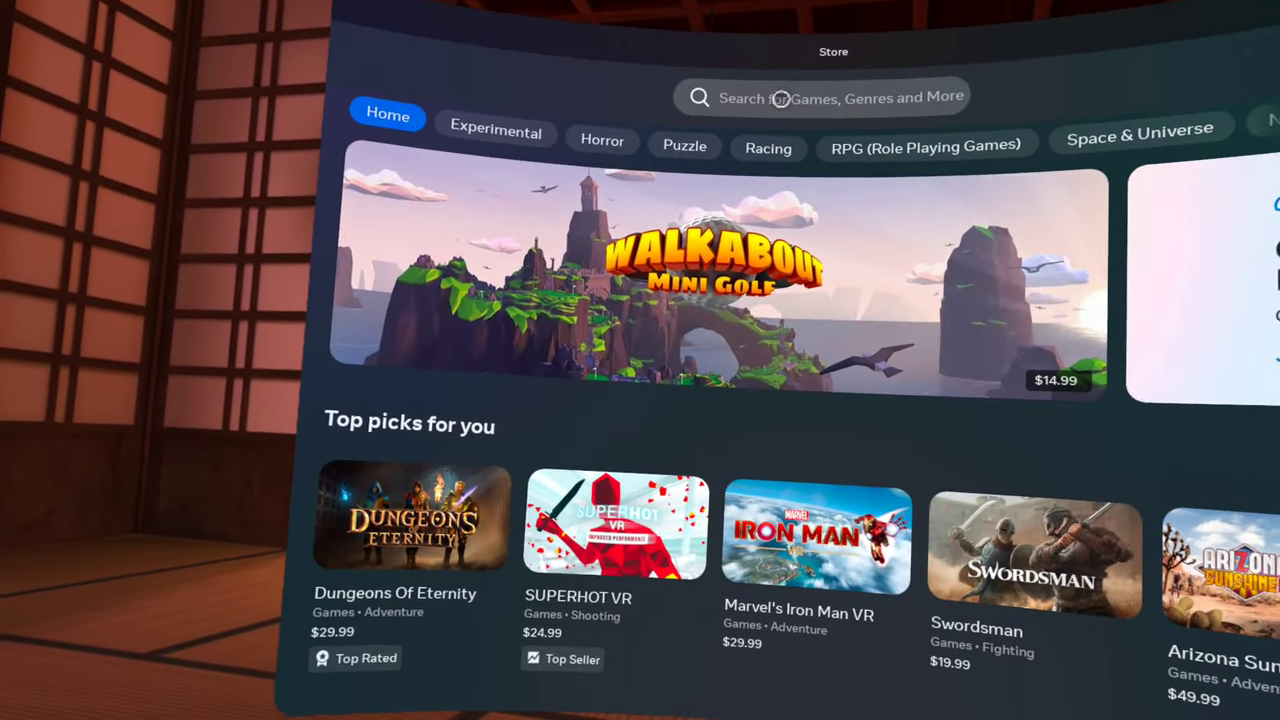
- In the Store, search for "mobile vr station"
{"action": "type", "text": "mbile"}
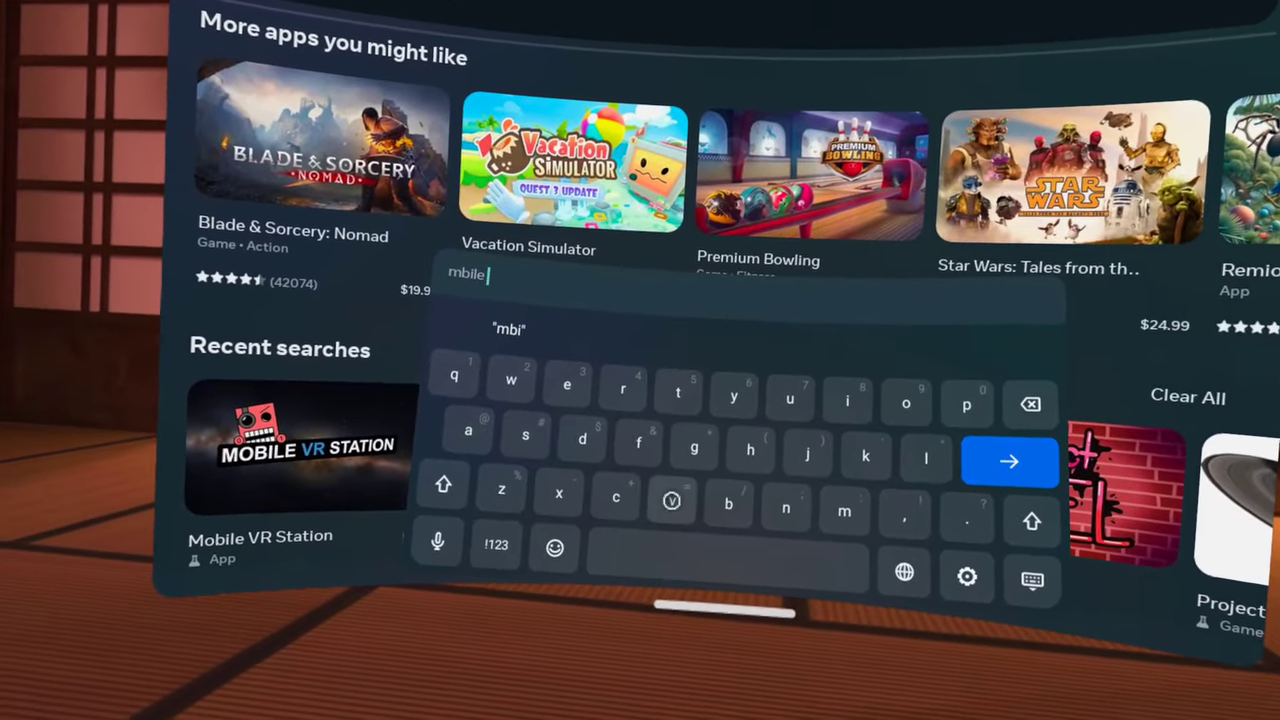
{"action": "type", "text": "vr st"}
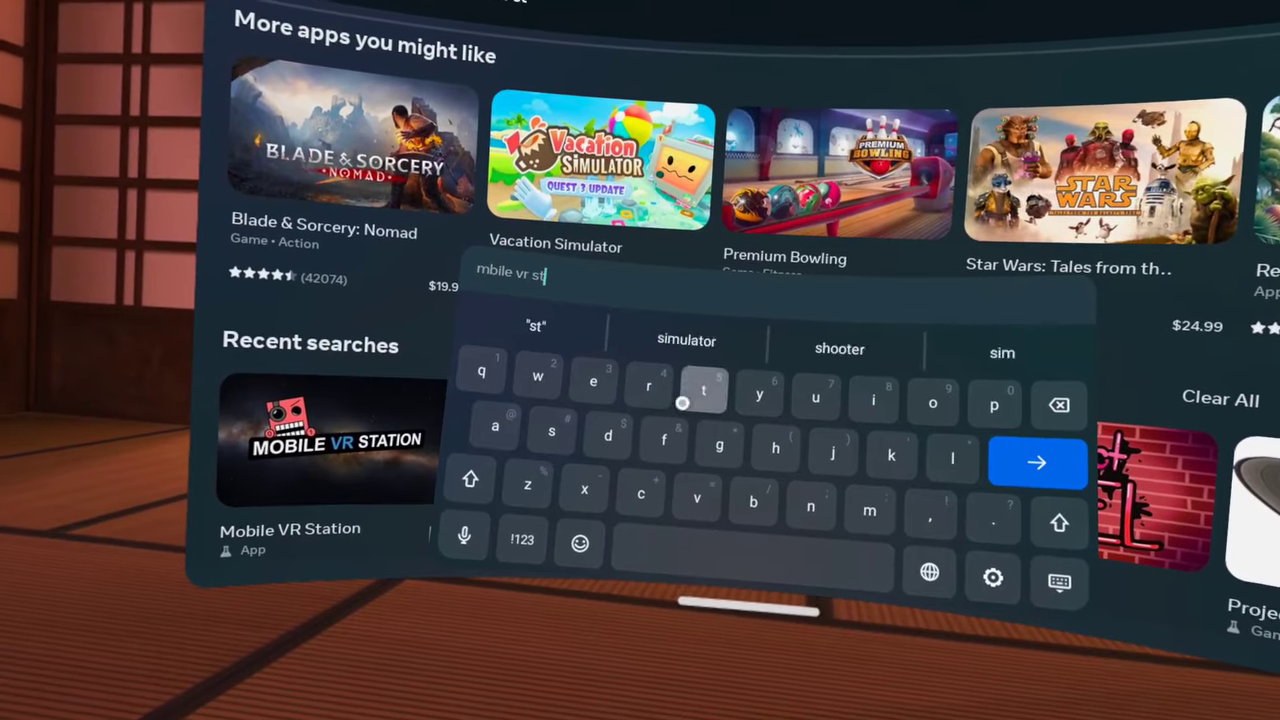
{"action": "type", "text": "ation"}
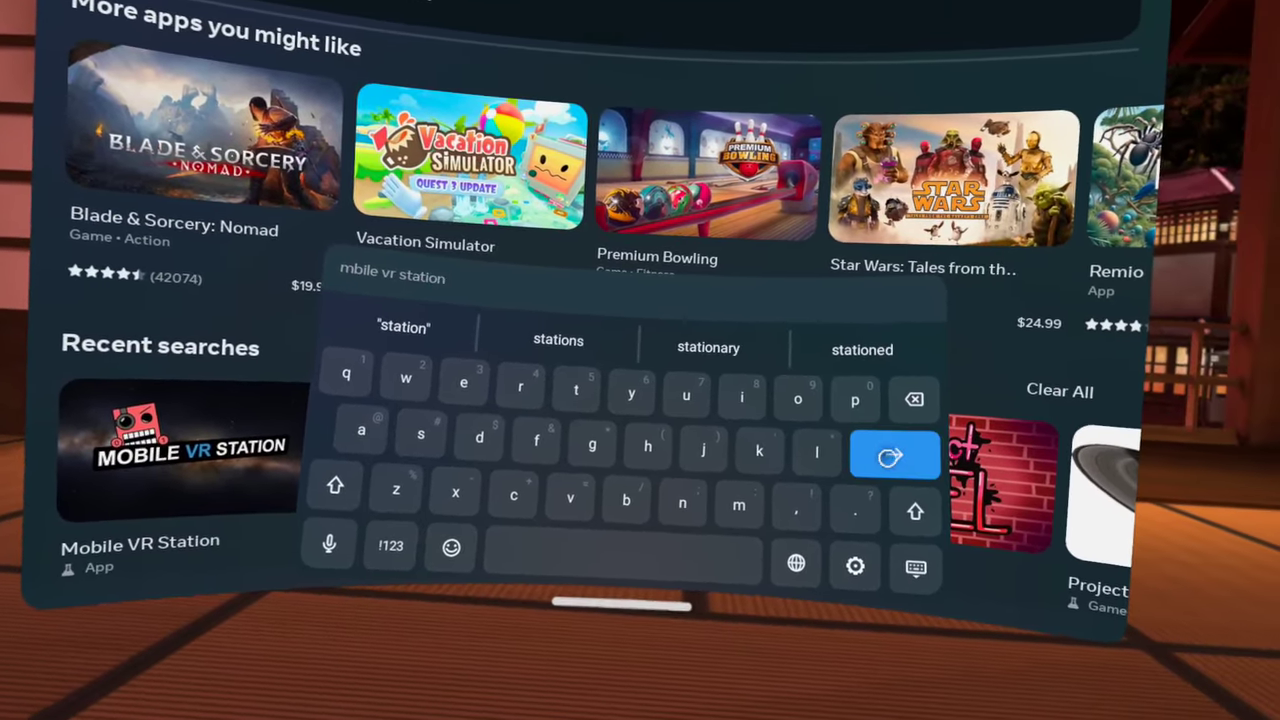
{"action": "left_click", "coordinate": [890, 456]}
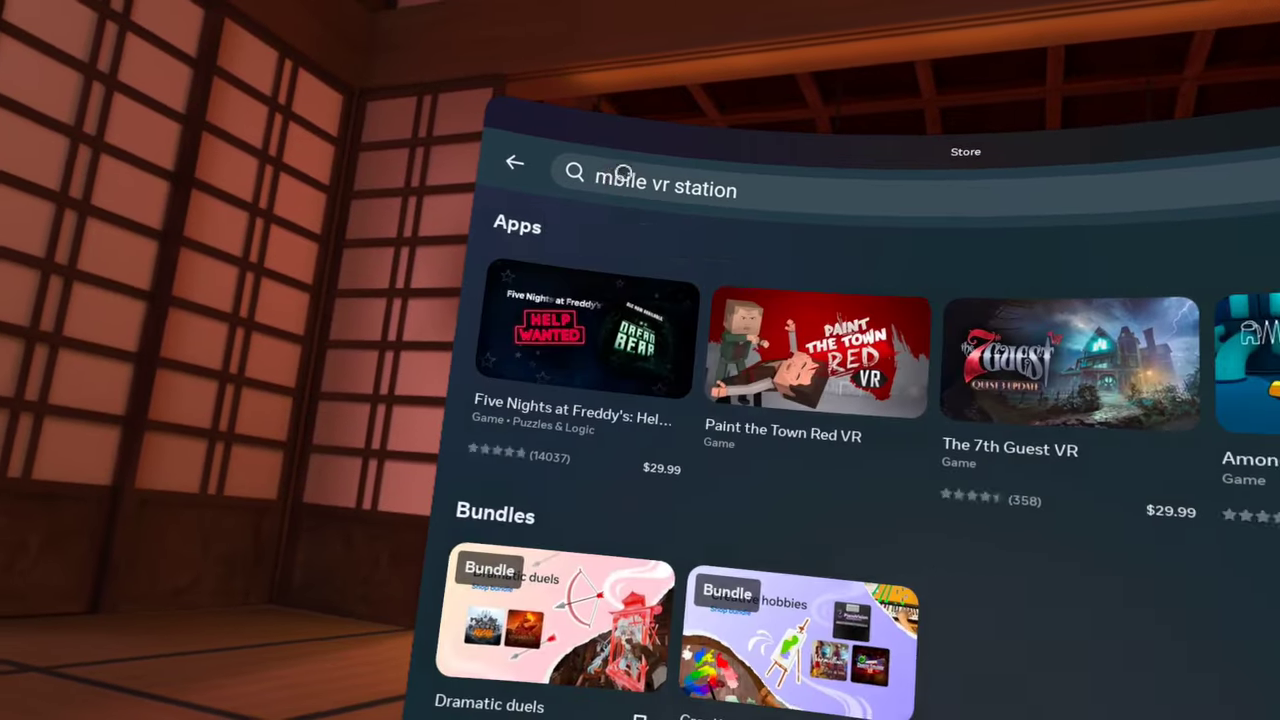
{"action": "left_click", "coordinate": [607, 177]}
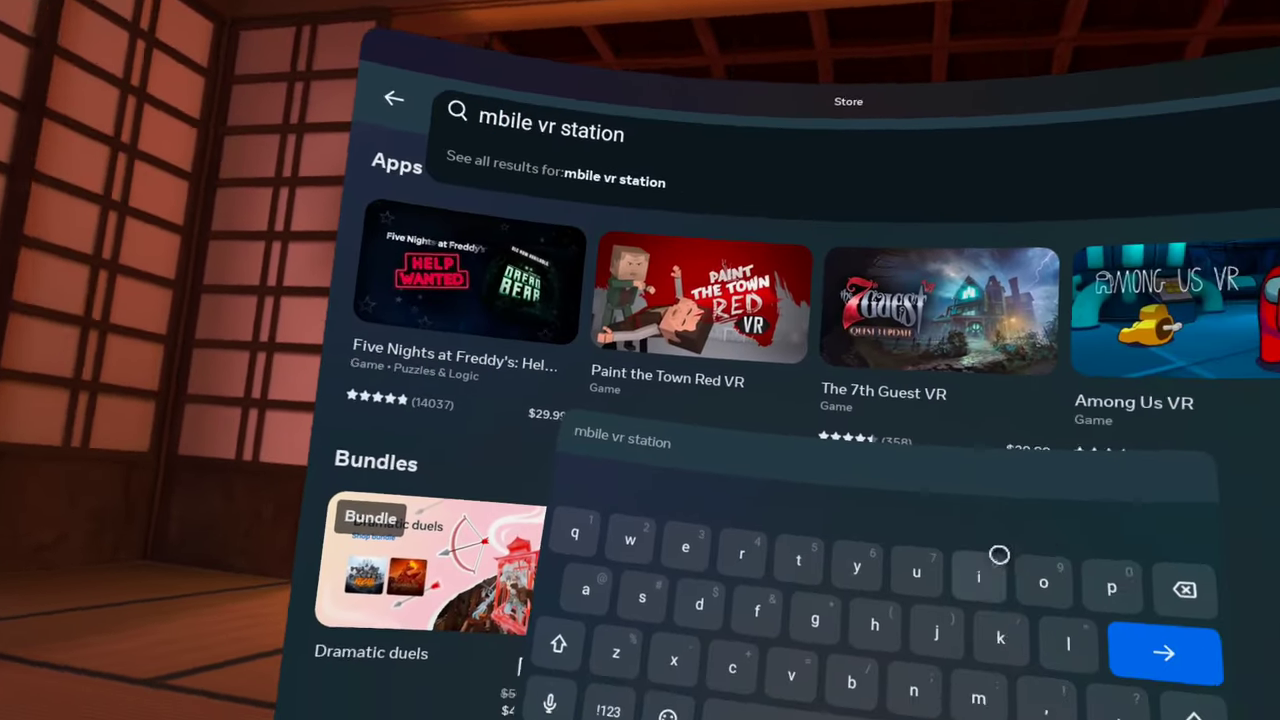
{"action": "type", "text": "o"}
{"action": "left_click", "coordinate": [952, 564]}
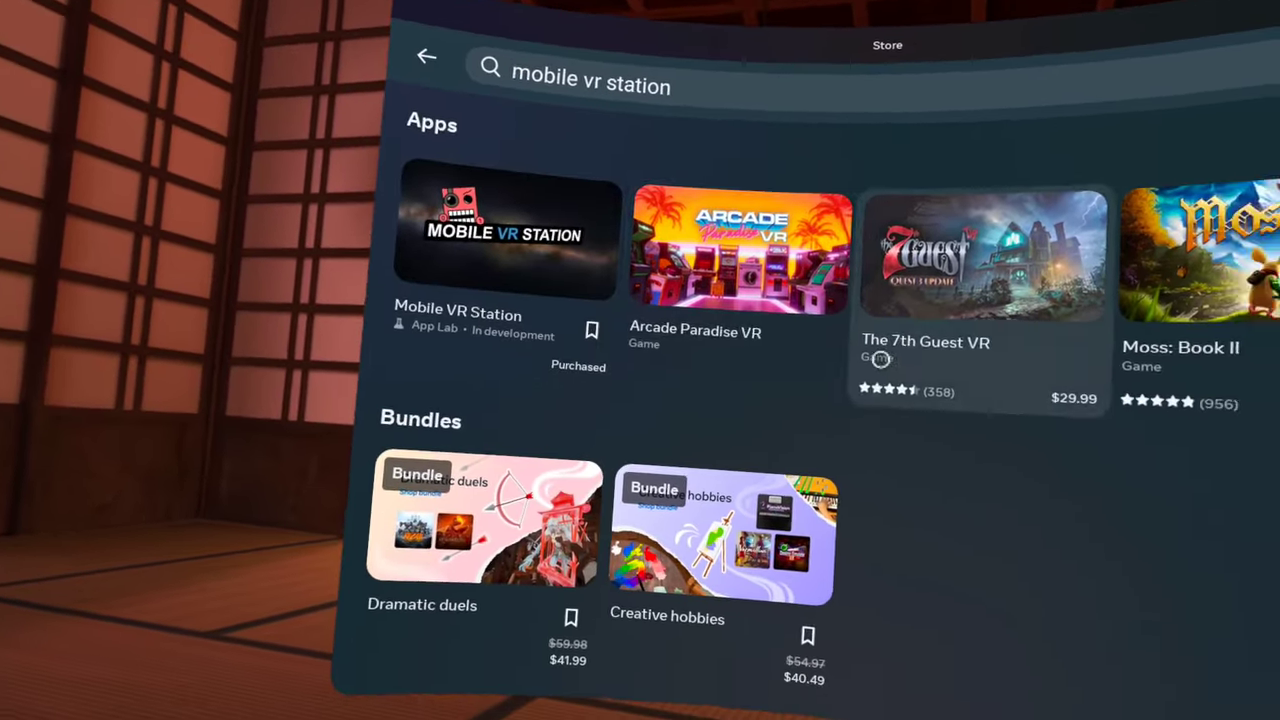
- Start Mobile VR Station from its Store page and open All Folders under Local Files
{"action": "left_click", "coordinate": [668, 279]}
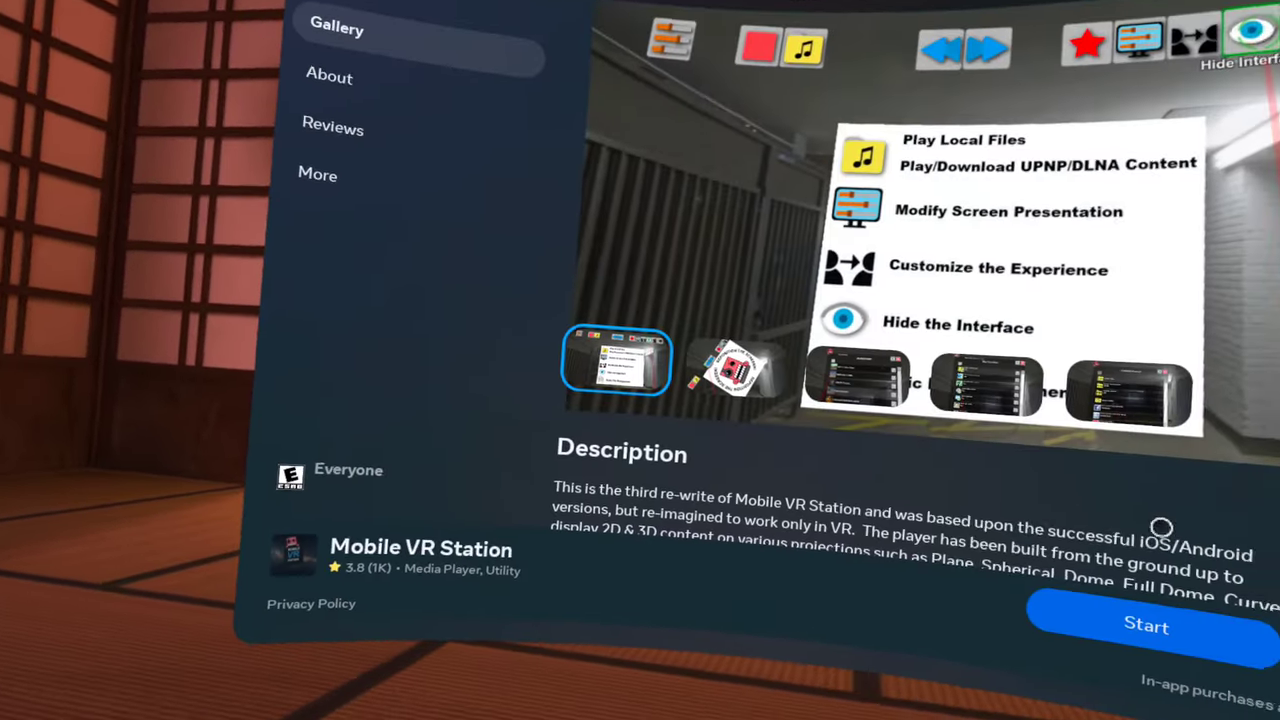
{"action": "left_click", "coordinate": [993, 548]}
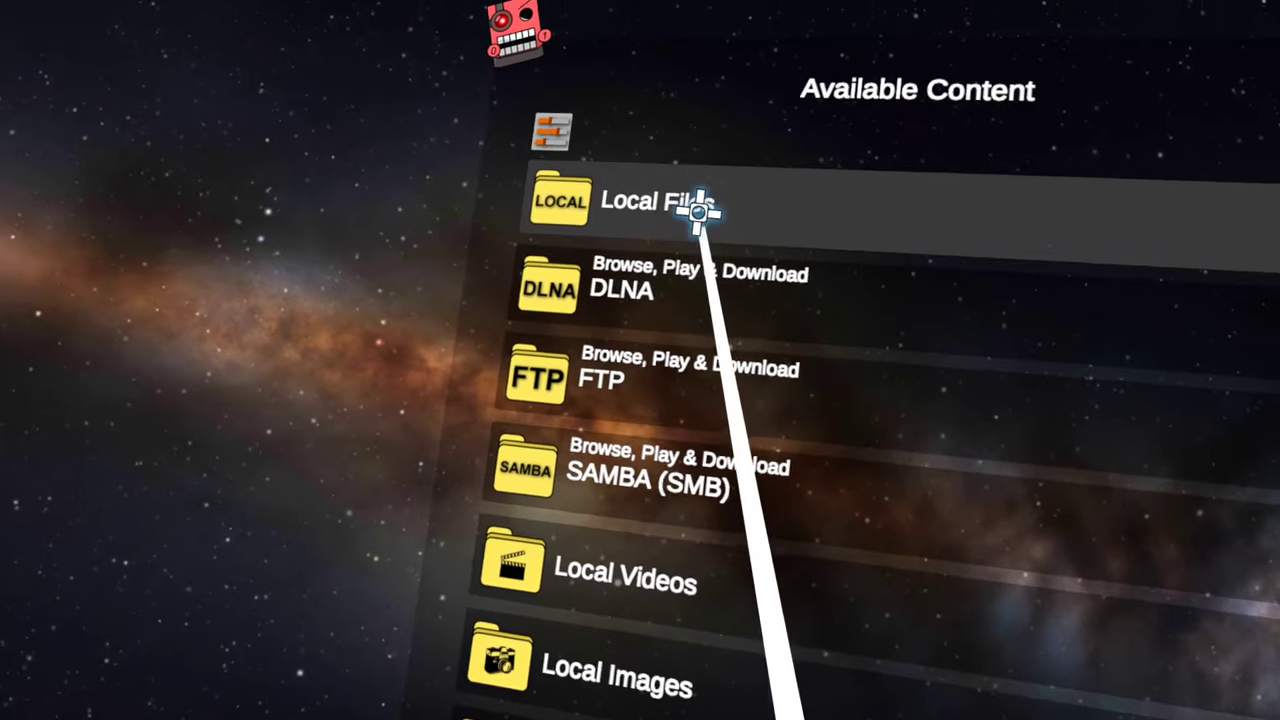
{"action": "left_click", "coordinate": [694, 200]}
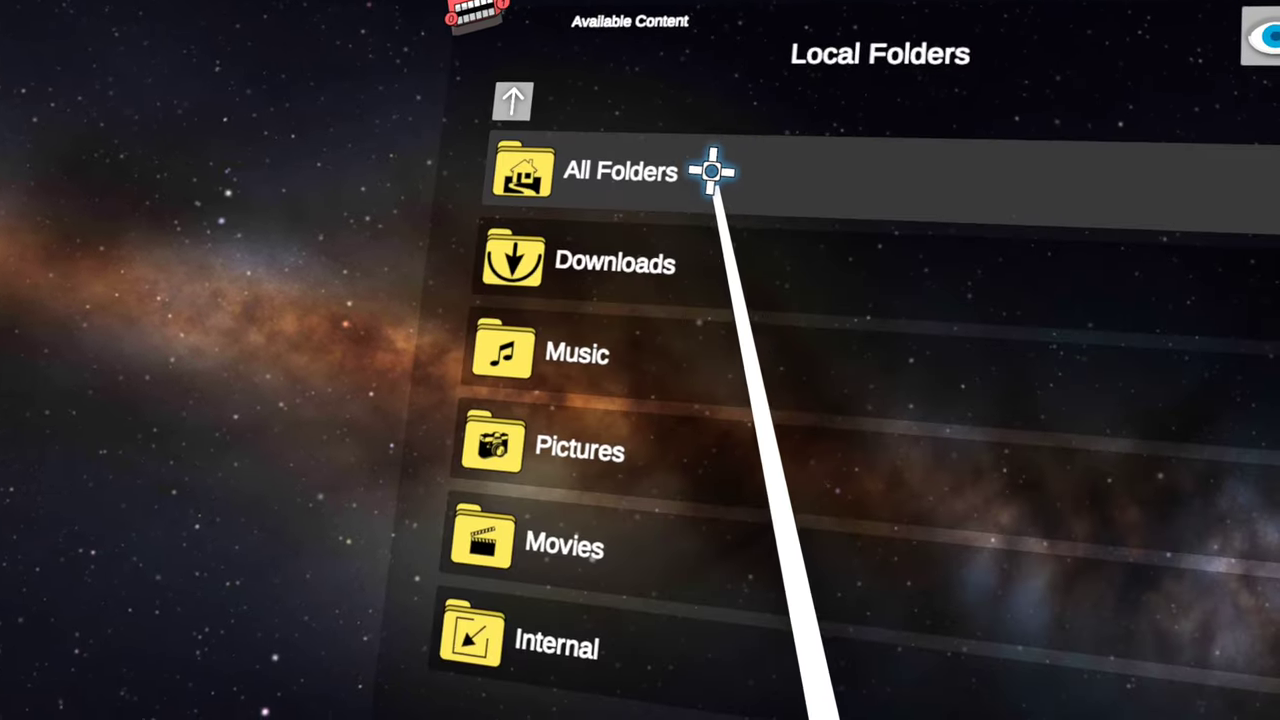
{"action": "left_click", "coordinate": [669, 165]}
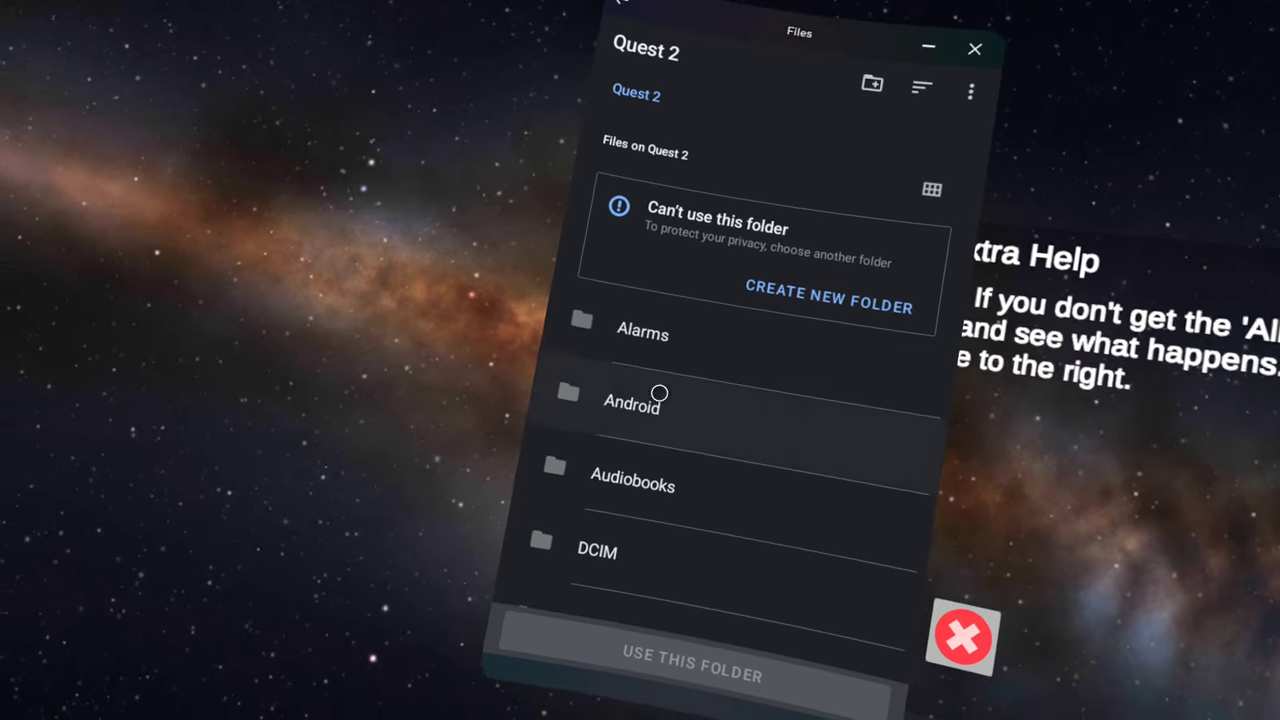
- Install the Cx File Explorer APK from the headset's Download folder, accepting the unknown-app warning and the update
{"action": "scroll", "coordinate": [659, 393], "scroll_direction": "down", "scroll_amount": 2}
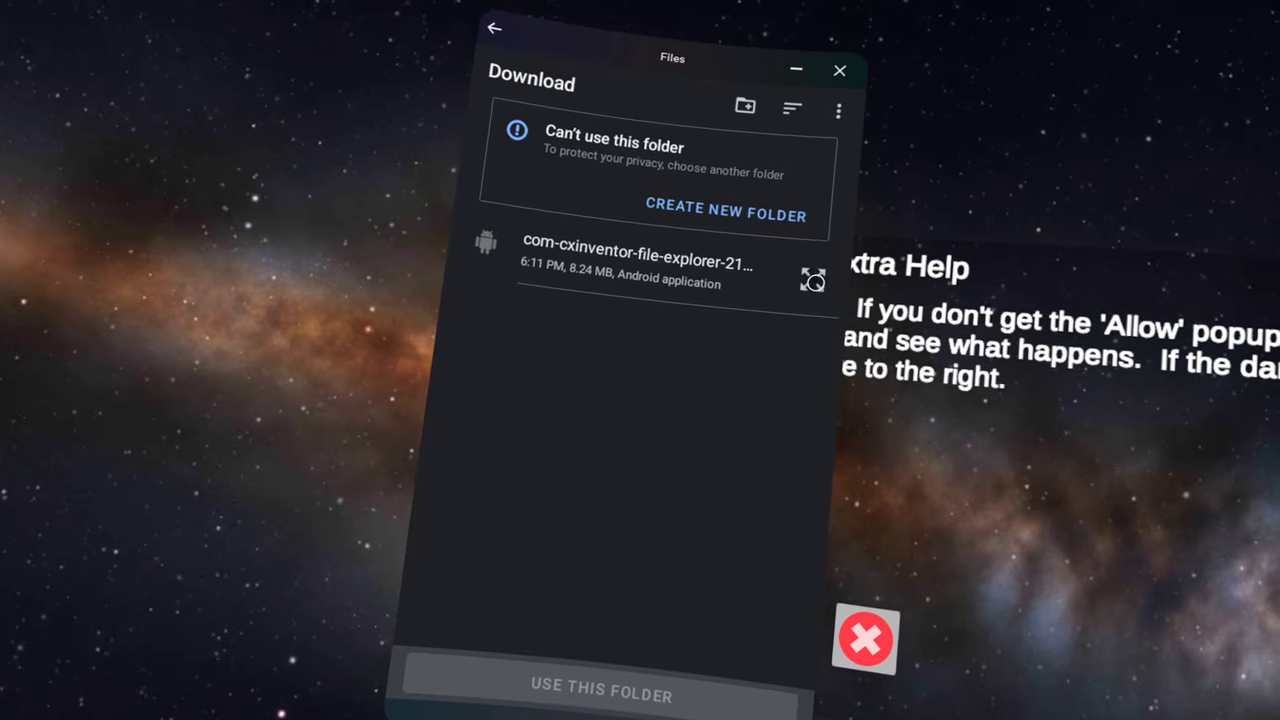
{"action": "left_click", "coordinate": [800, 299]}
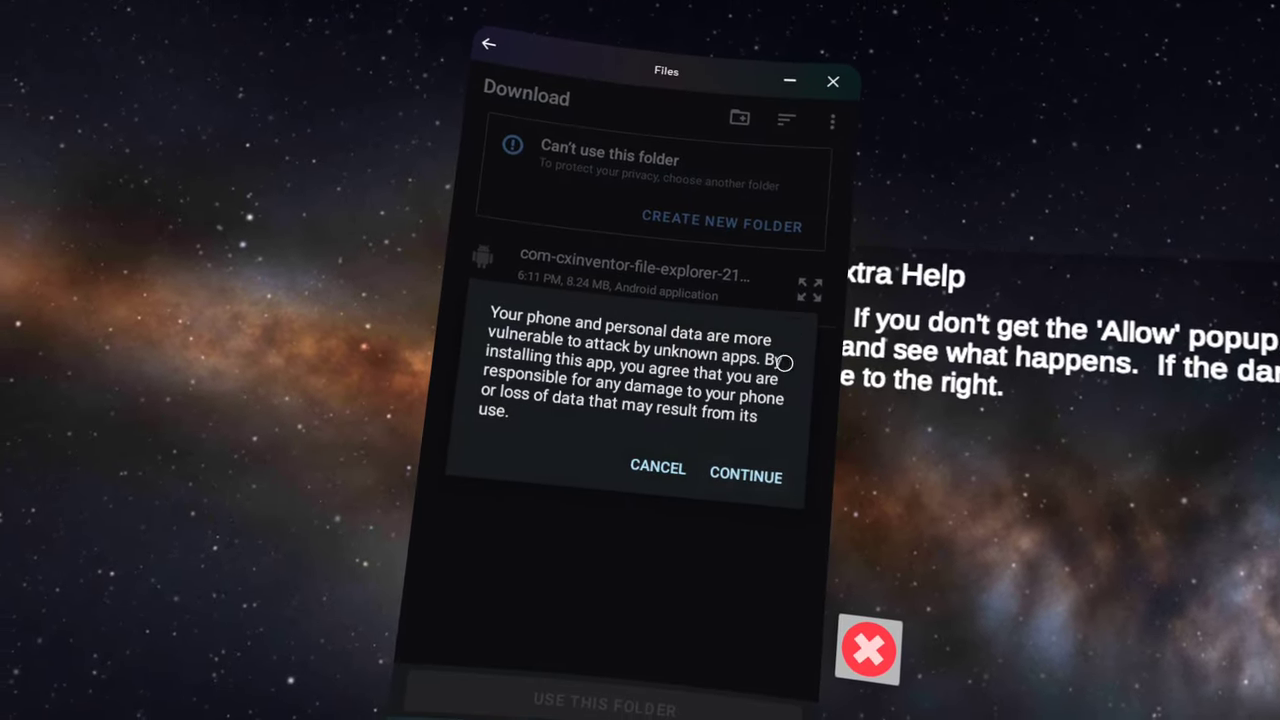
{"action": "left_click", "coordinate": [752, 457]}
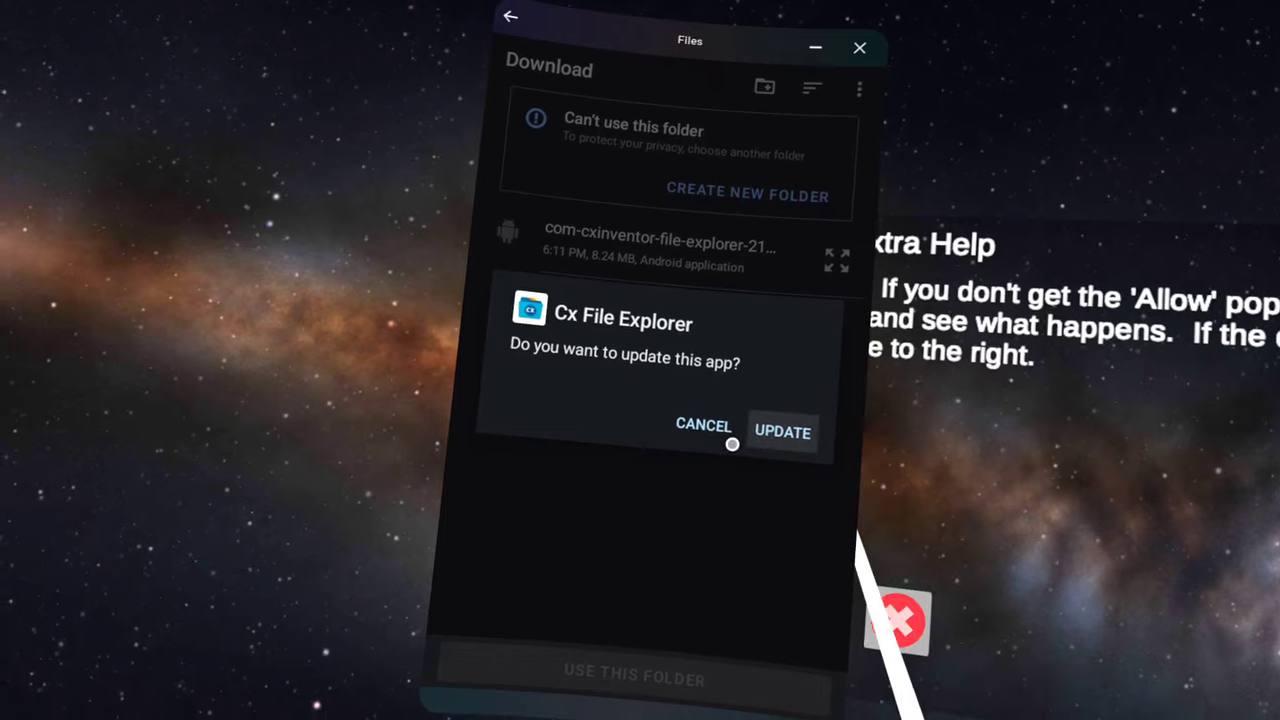
{"action": "left_click", "coordinate": [772, 440]}
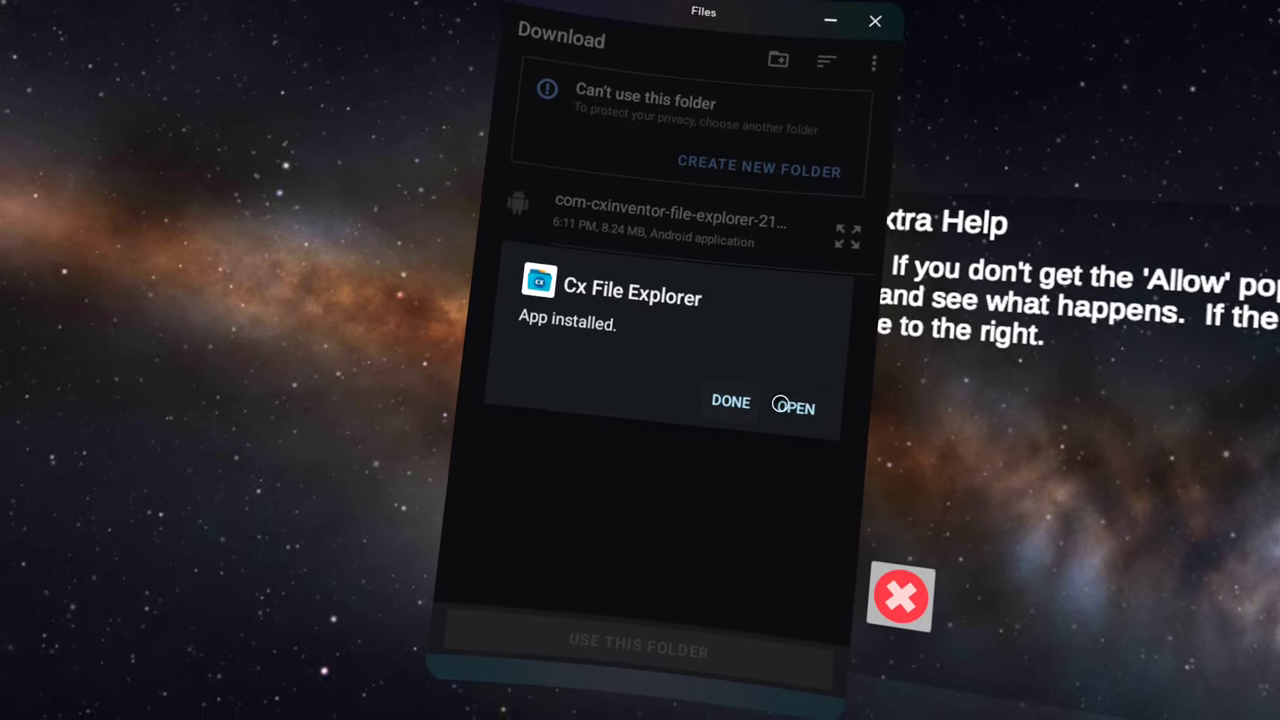
- Finish the Cx File Explorer installation, exit Mobile VR Station's folder view, and start Cx File Explorer from the Library's unknown sources
{"action": "left_click", "coordinate": [720, 401]}
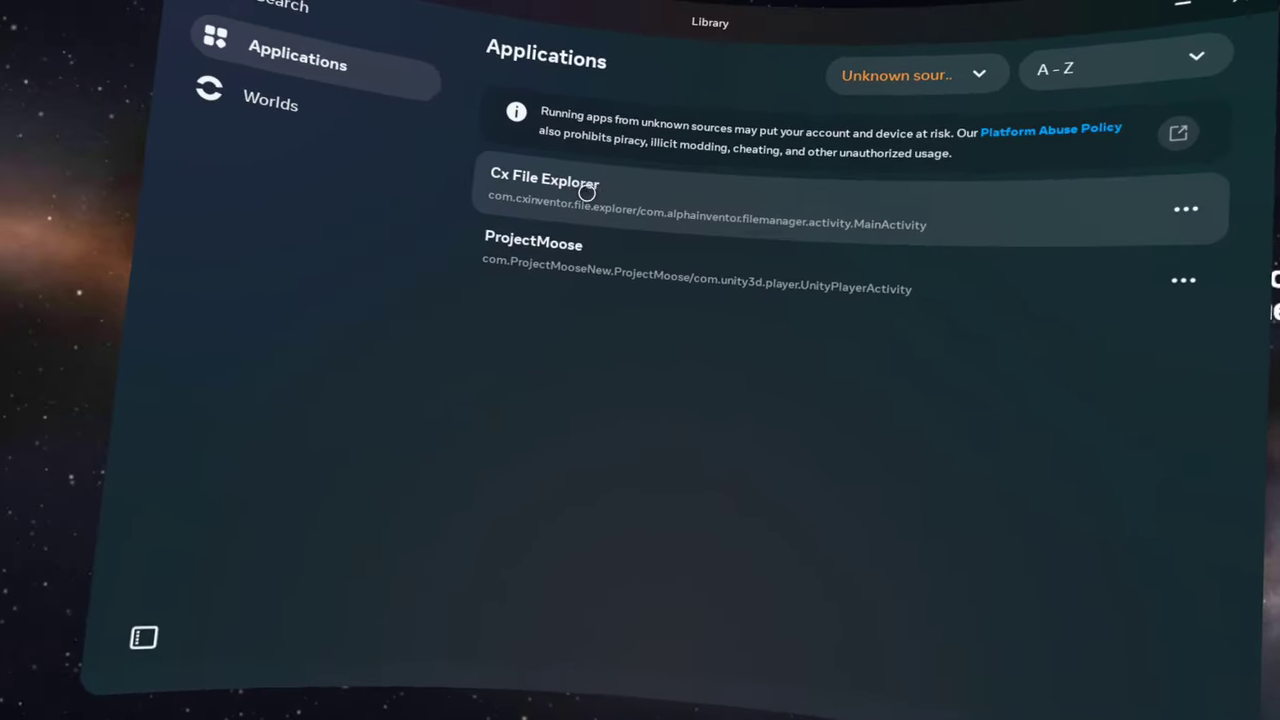
{"action": "left_click", "coordinate": [623, 206]}
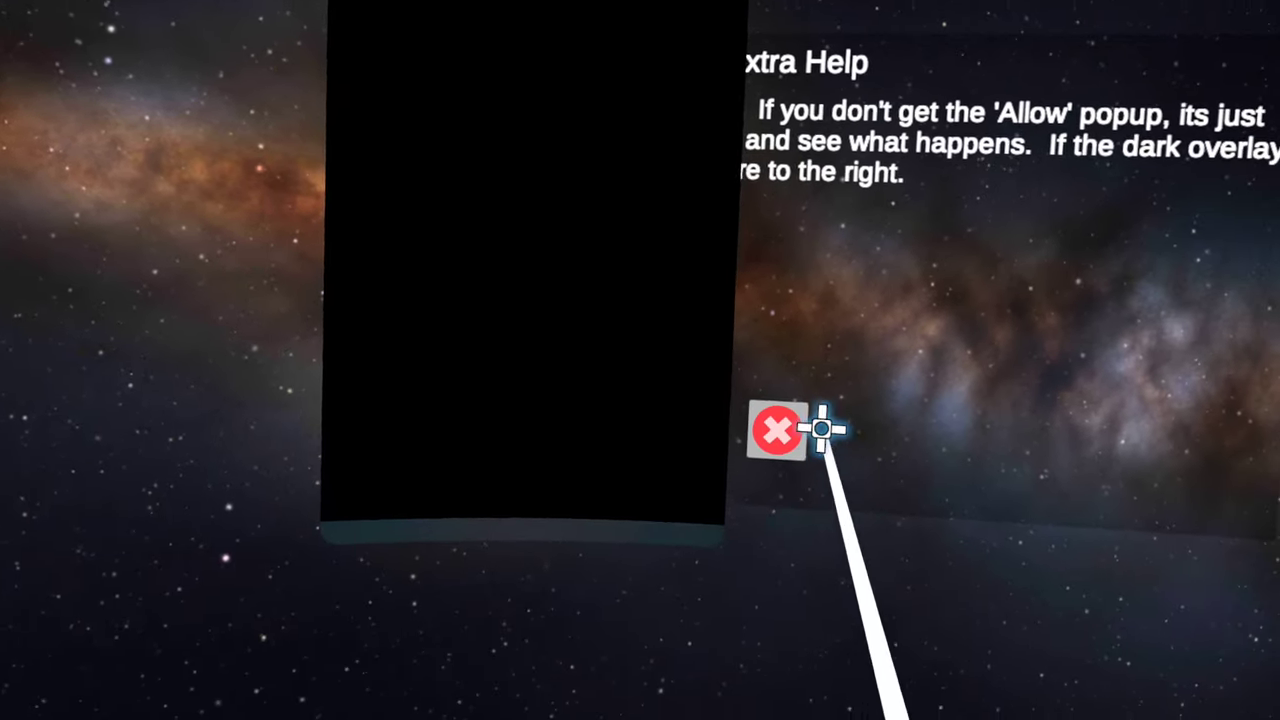
{"action": "left_click", "coordinate": [784, 429]}
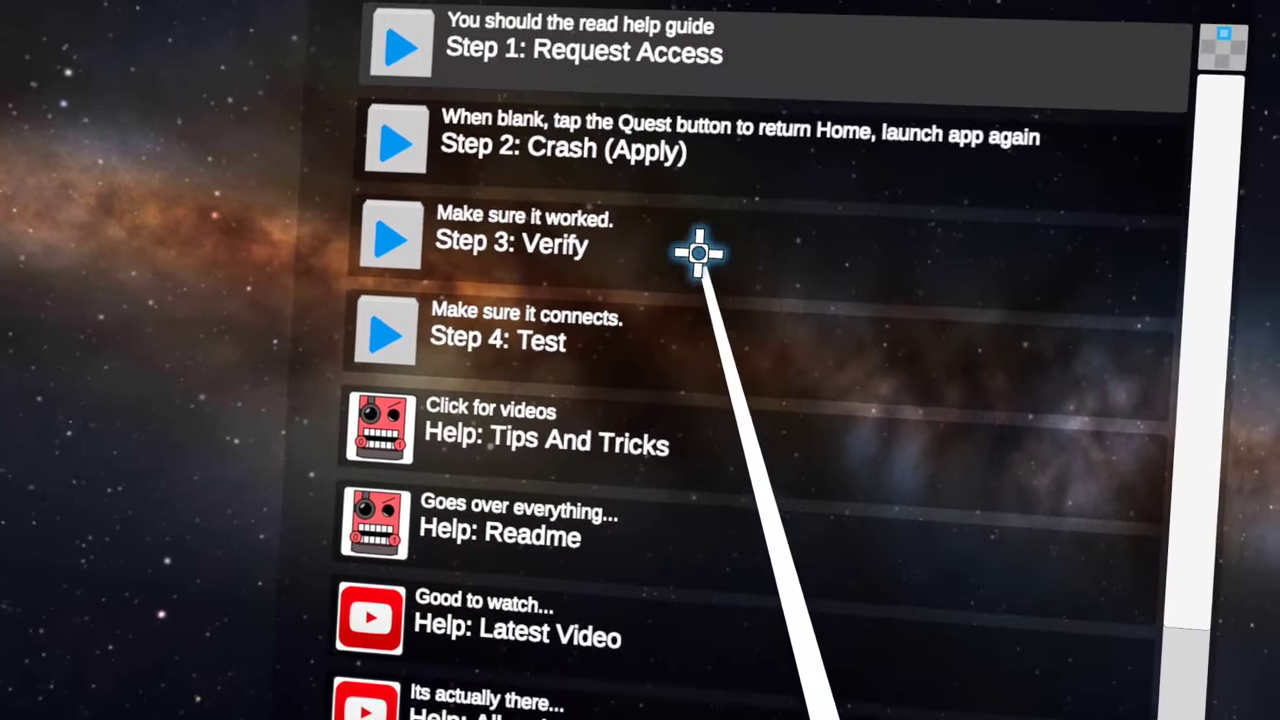
{"action": "key", "text": "super"}
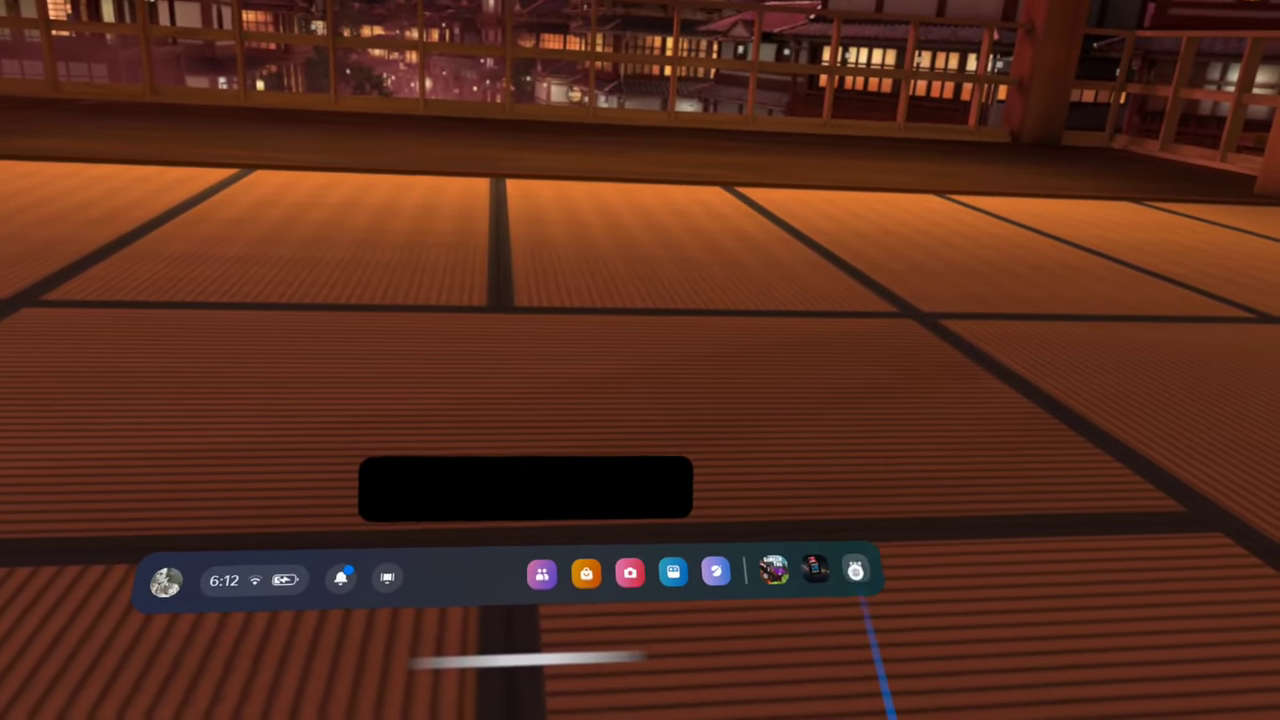
{"action": "left_click", "coordinate": [856, 572]}
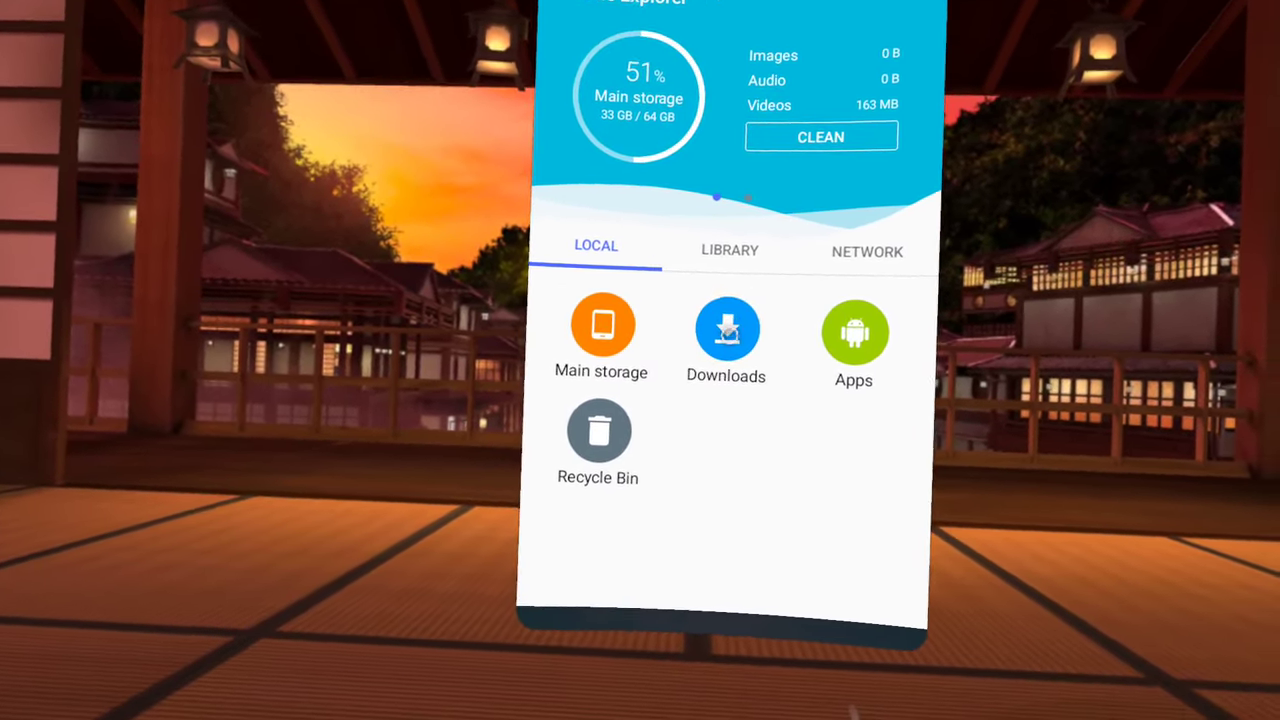
- Permanently delete the Cx File Explorer APK from Downloads, and open the Its Multiplayer Time folder inside Its Multiplayer Time.zip
{"action": "left_click", "coordinate": [750, 346]}
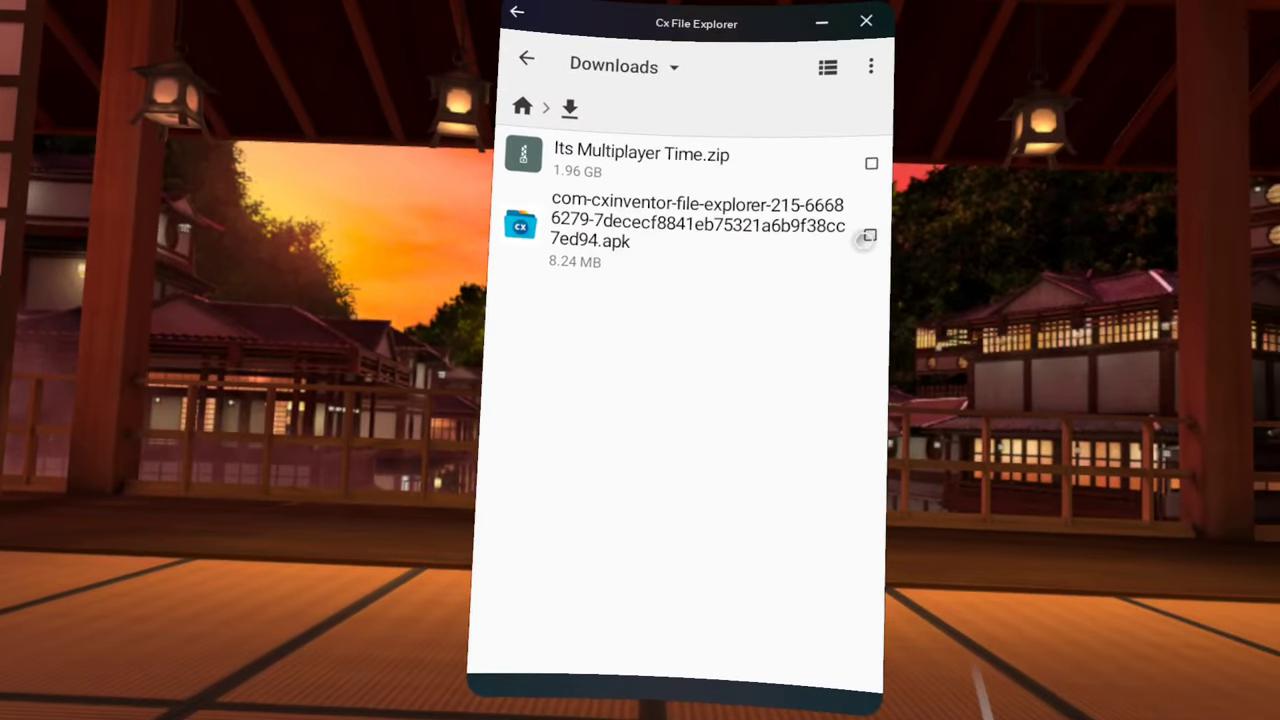
{"action": "left_click", "coordinate": [850, 228]}
{"action": "left_click", "coordinate": [717, 602]}
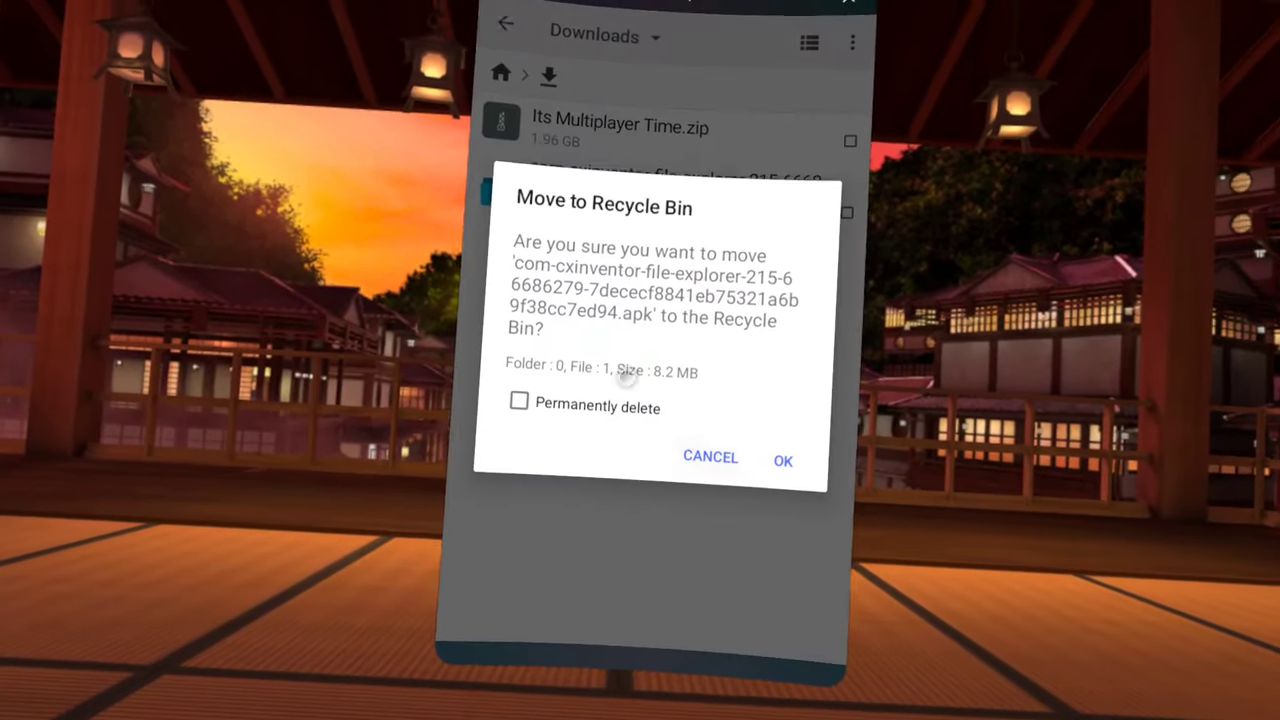
{"action": "left_click", "coordinate": [522, 405]}
{"action": "left_click", "coordinate": [786, 458]}
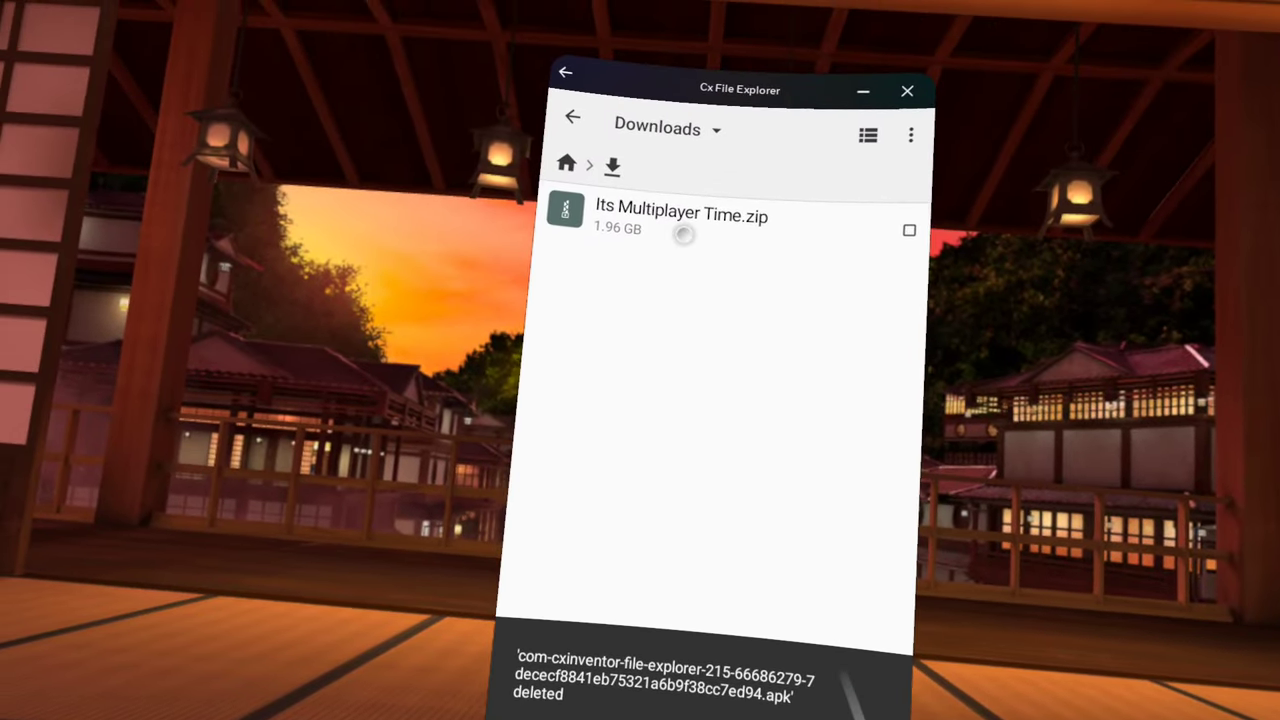
{"action": "left_click", "coordinate": [655, 210]}
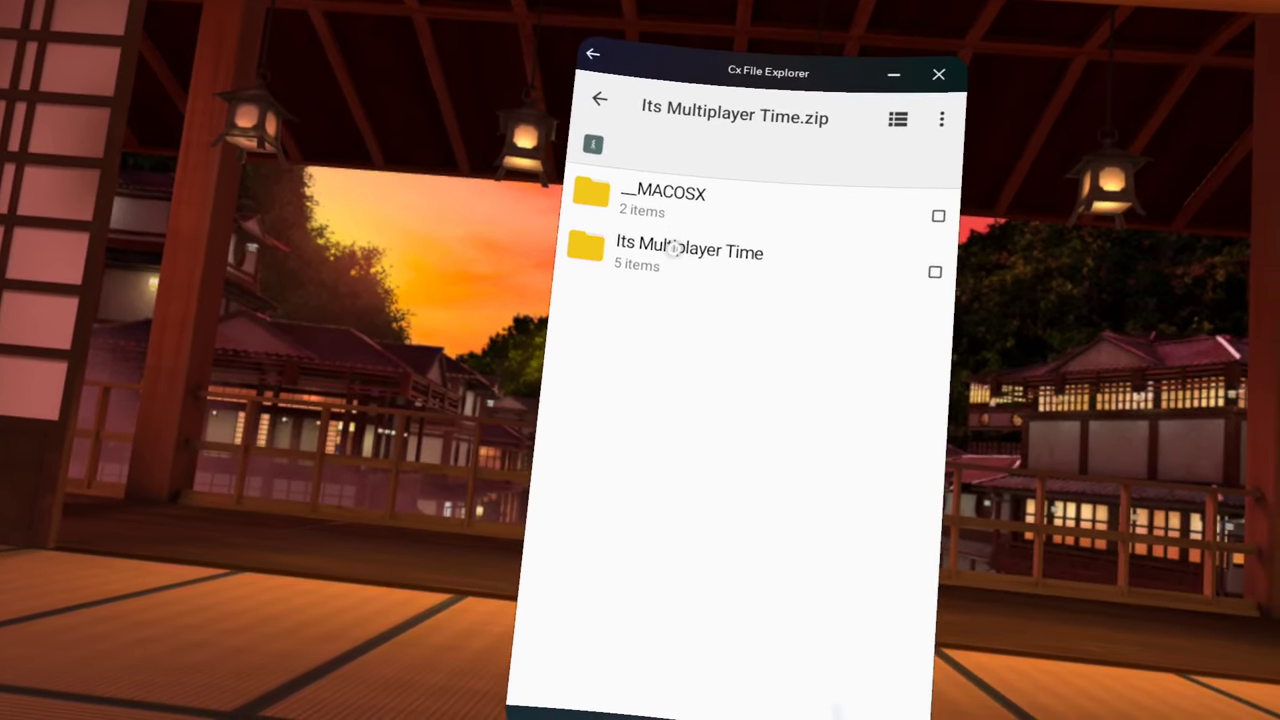
{"action": "left_click", "coordinate": [660, 251]}
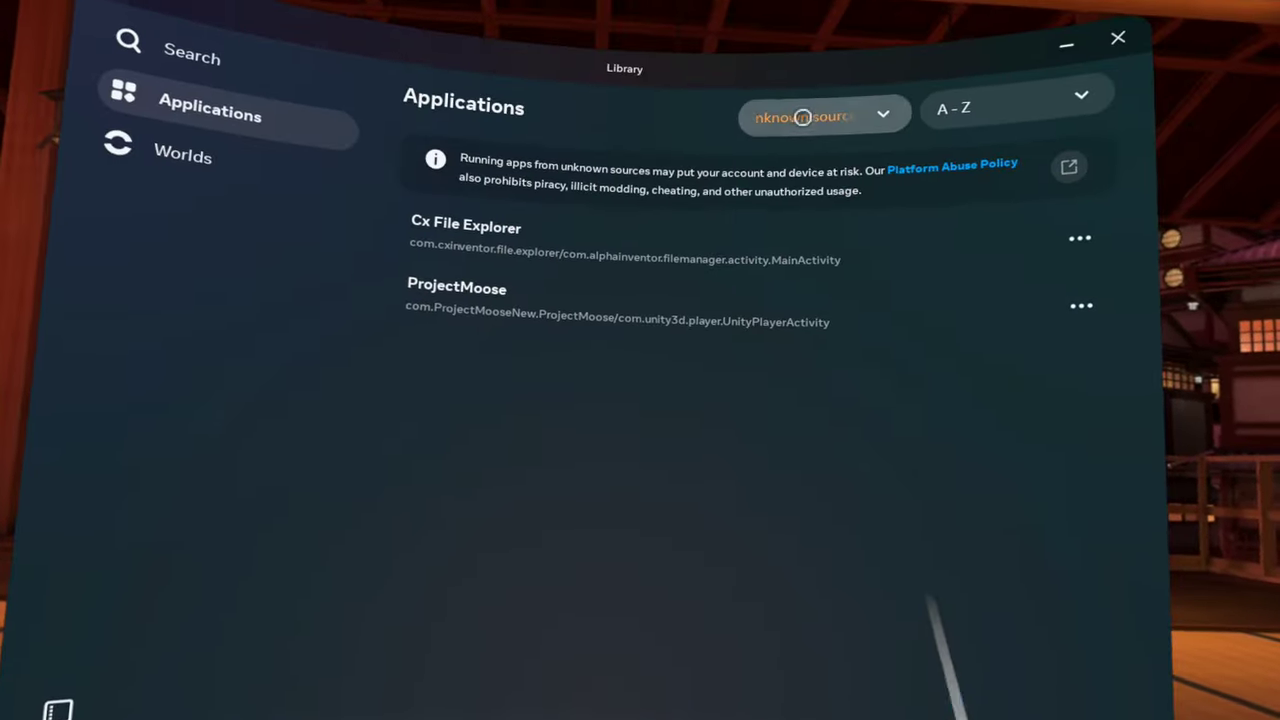
- Filter the Library's applications to show only the installed ones
{"action": "left_click", "coordinate": [808, 117]}
{"action": "left_click", "coordinate": [780, 183]}
{"action": "scroll", "coordinate": [700, 303], "scroll_direction": "down", "scroll_amount": 3}
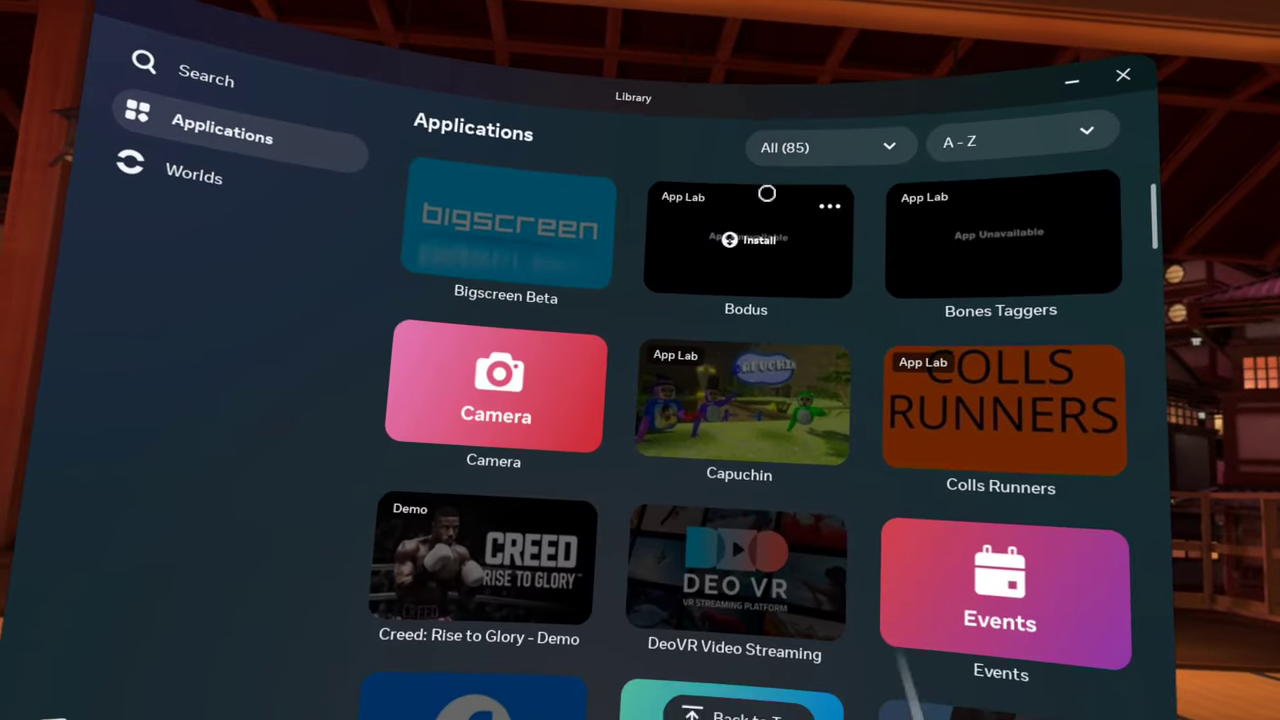
{"action": "left_click", "coordinate": [790, 152]}
{"action": "left_click", "coordinate": [790, 383]}
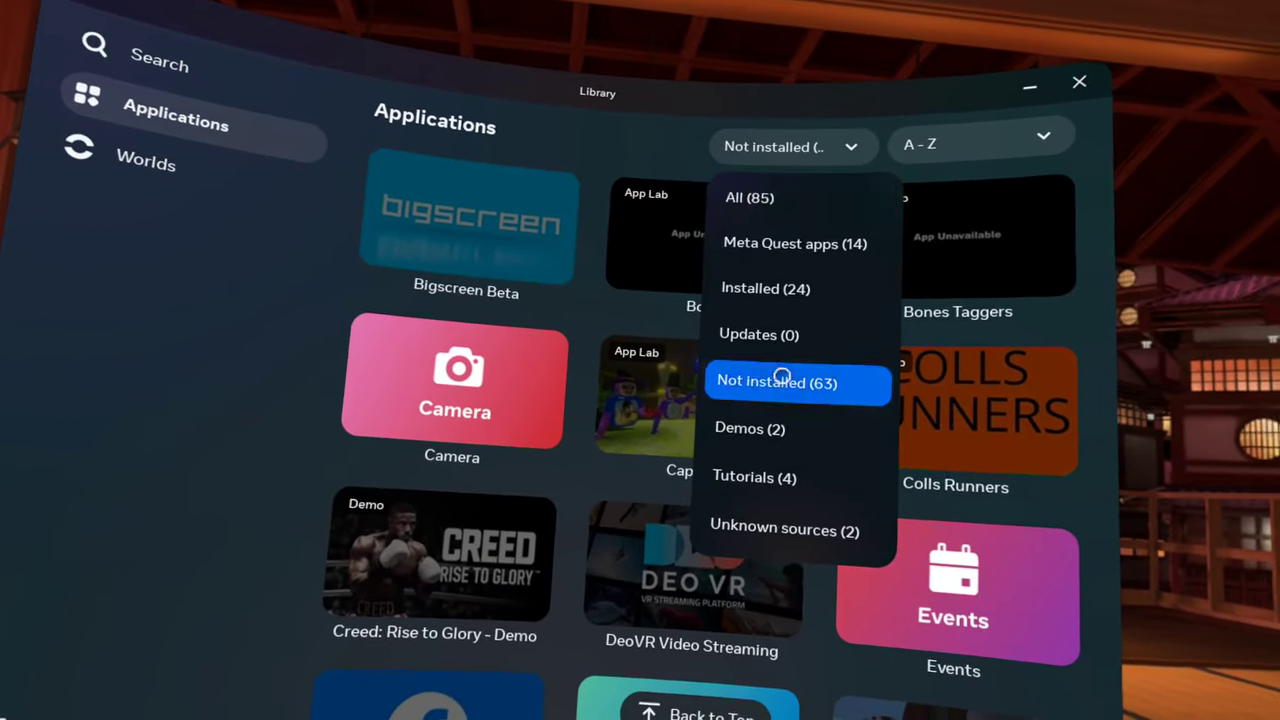
{"action": "scroll", "coordinate": [615, 470], "scroll_direction": "down", "scroll_amount": 5}
{"action": "left_click", "coordinate": [892, 102]}
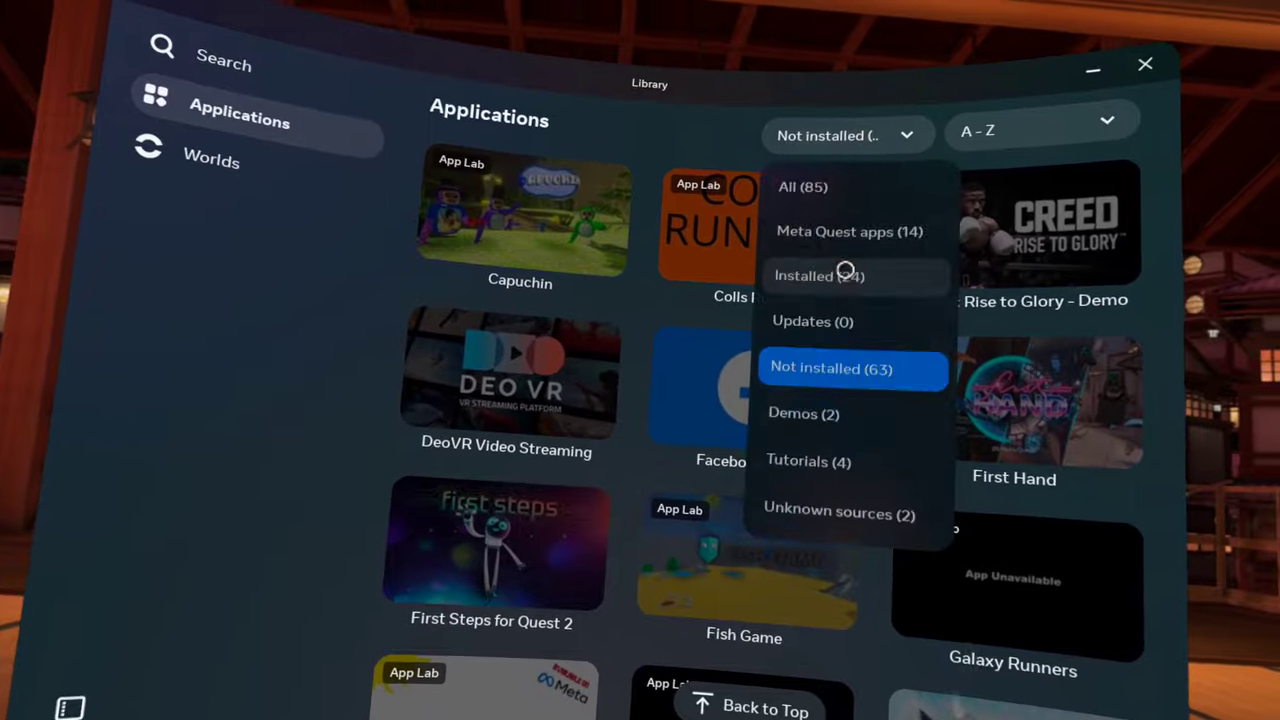
{"action": "left_click", "coordinate": [767, 284]}
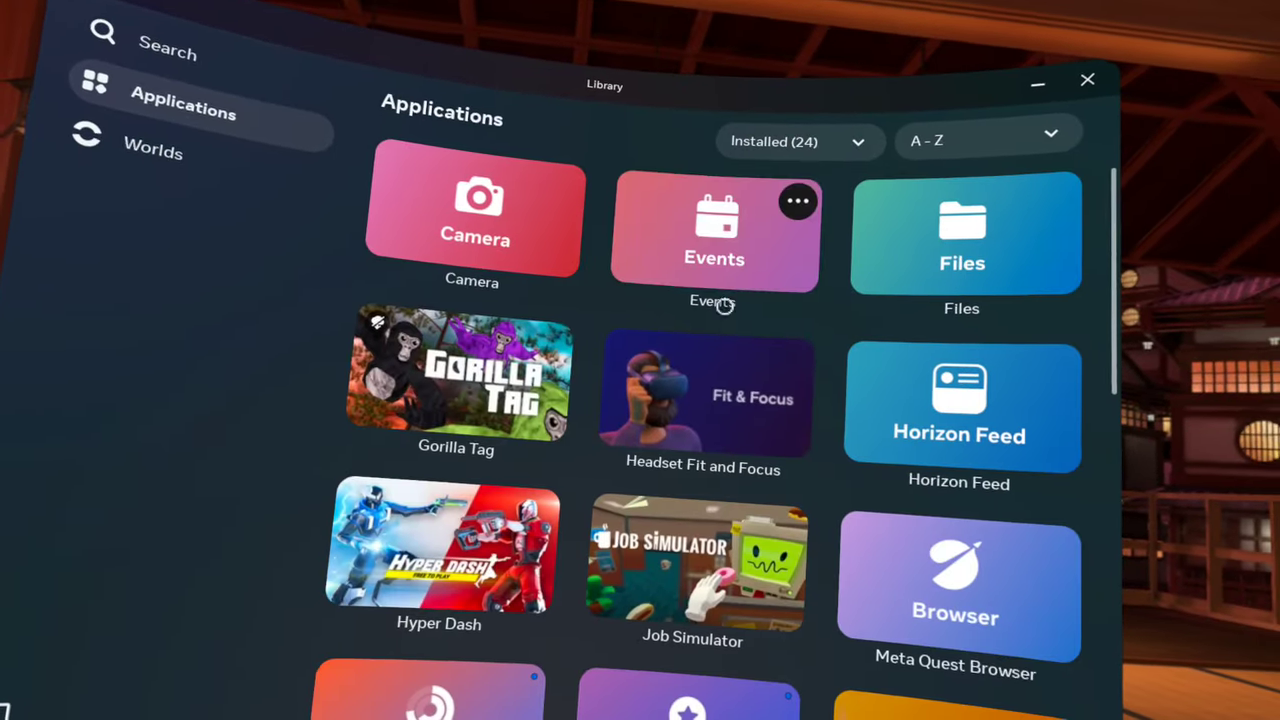
- Uninstall Gorilla Tag from the headset, confirming the removal
{"action": "left_click", "coordinate": [610, 331]}
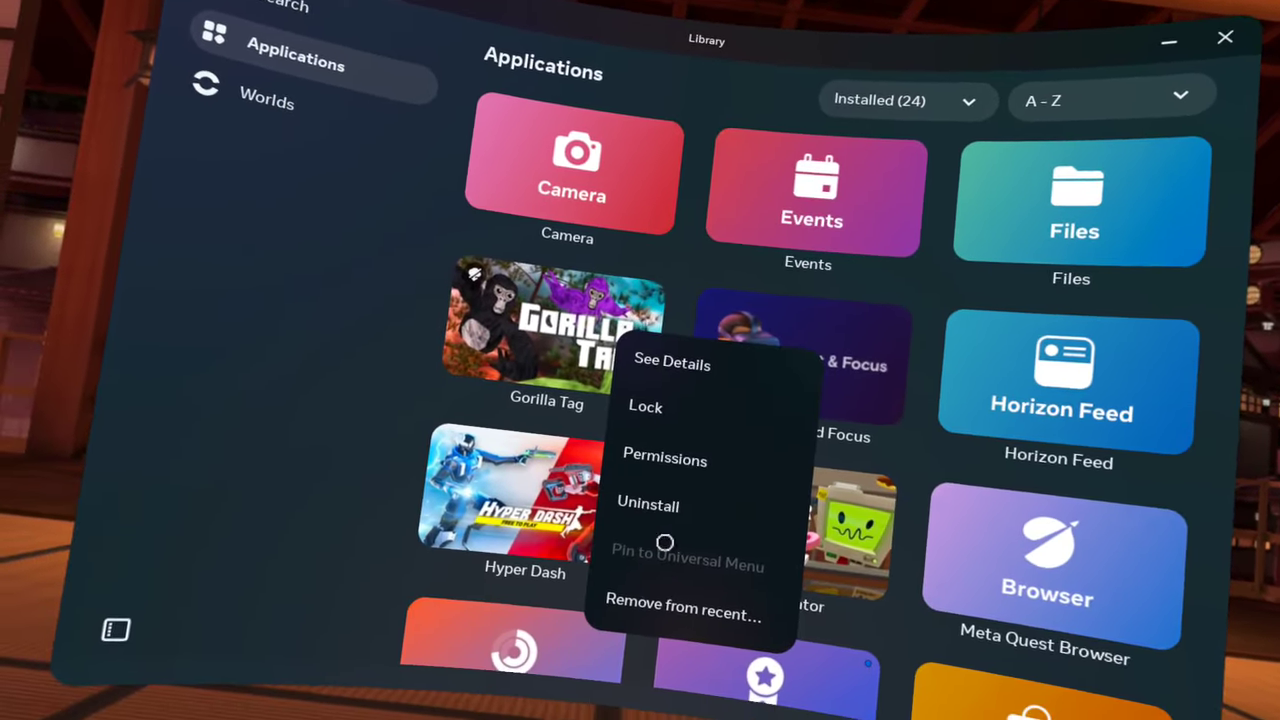
{"action": "left_click", "coordinate": [660, 519]}
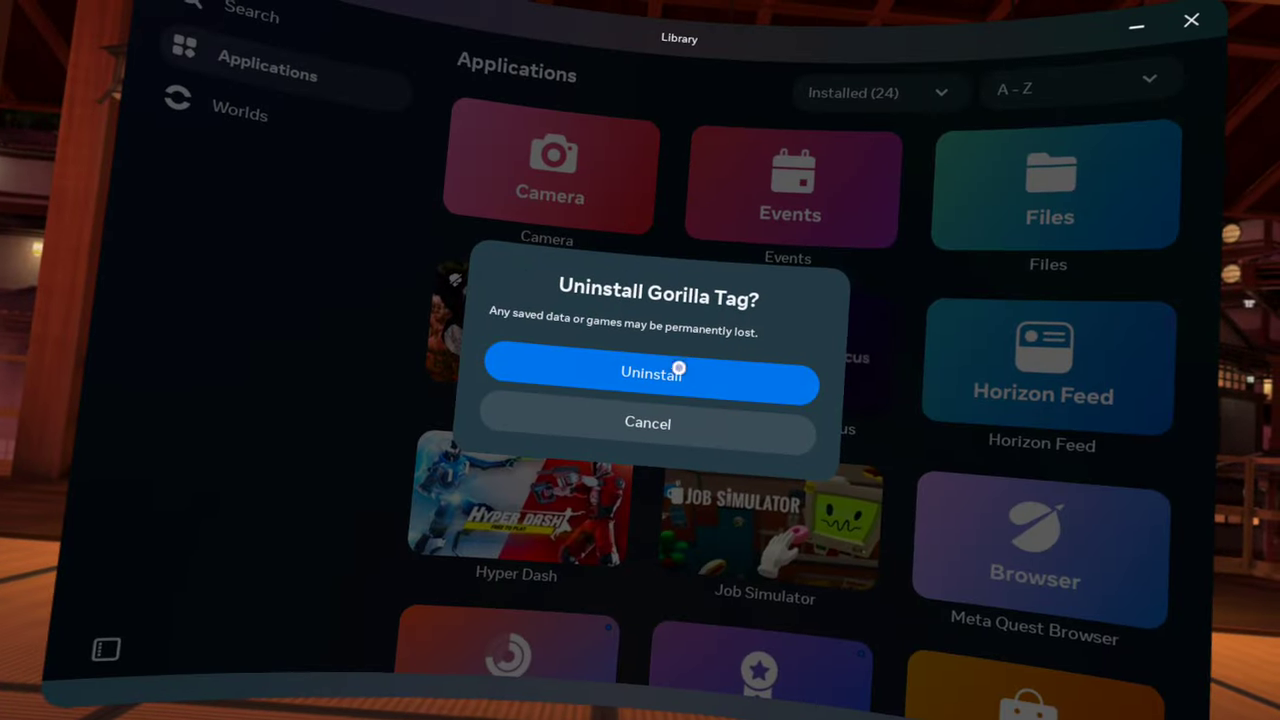
{"action": "left_click", "coordinate": [665, 362]}
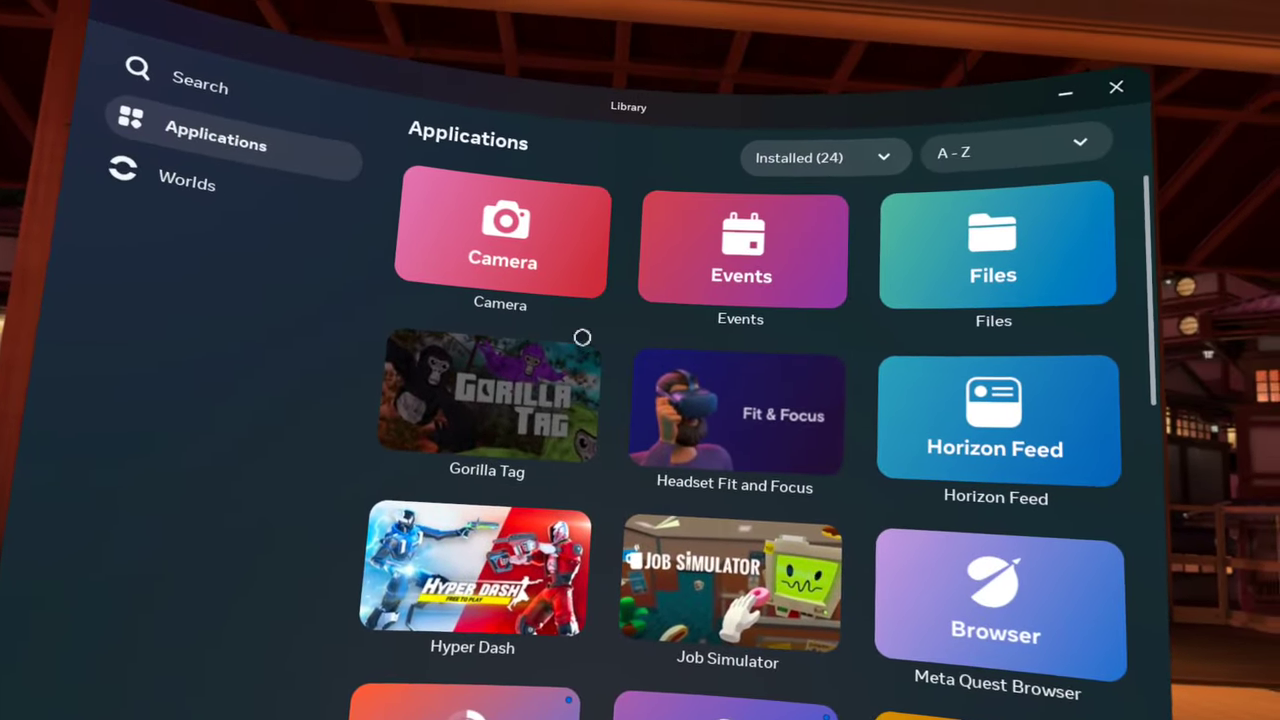
{"action": "mouse_move", "coordinate": [587, 298]}
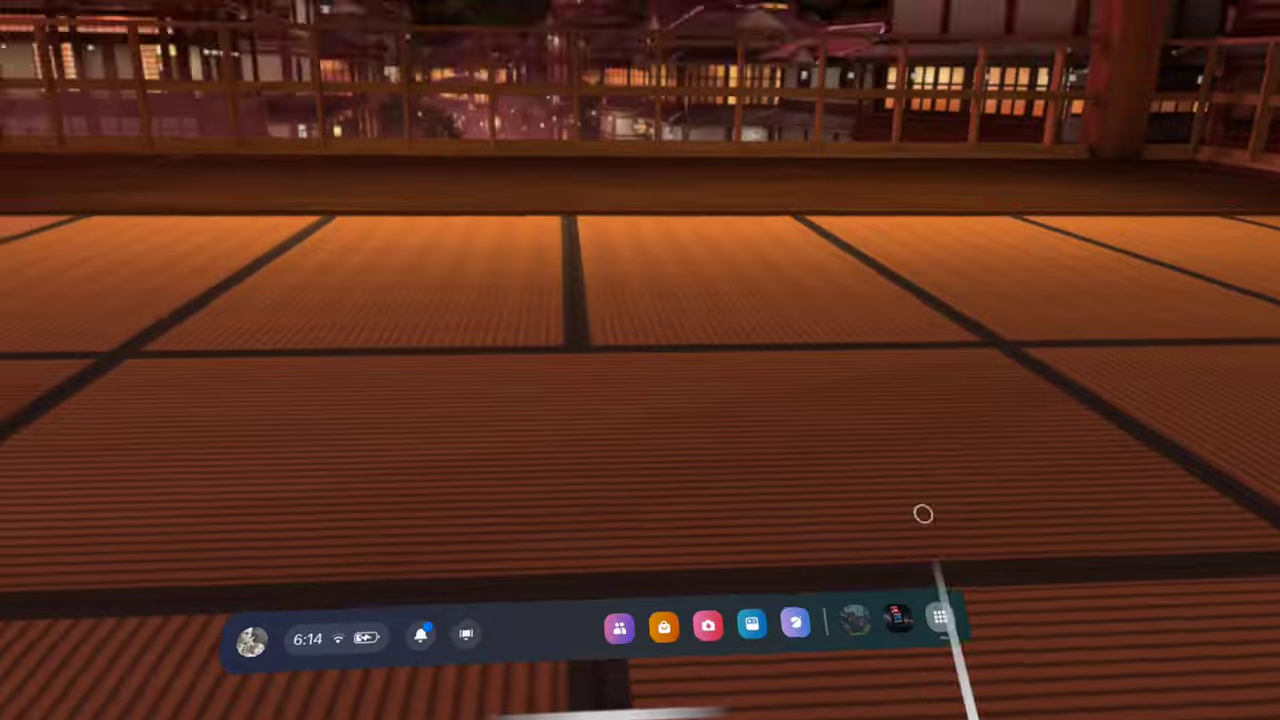
- Switch back to Cx File Explorer and install the monkey tag APK from the Step 1 folder, declining to restore the Store version
{"action": "left_click", "coordinate": [940, 618]}
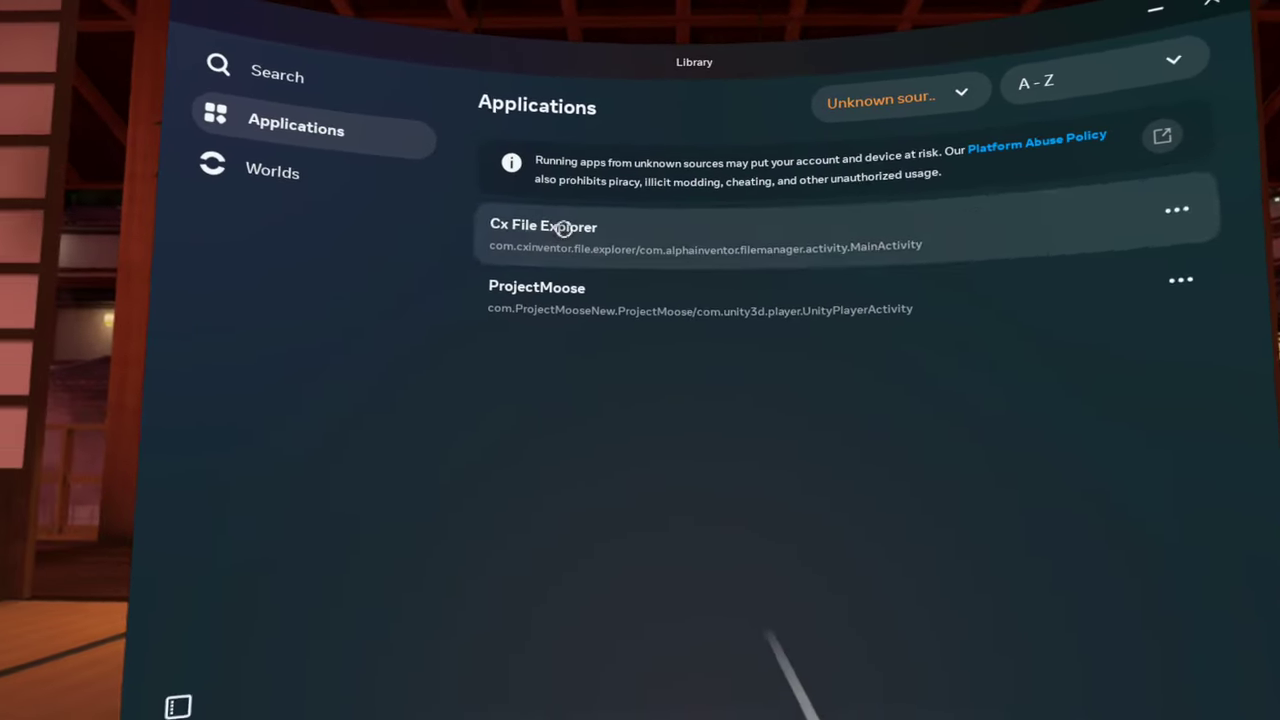
{"action": "left_click", "coordinate": [563, 229]}
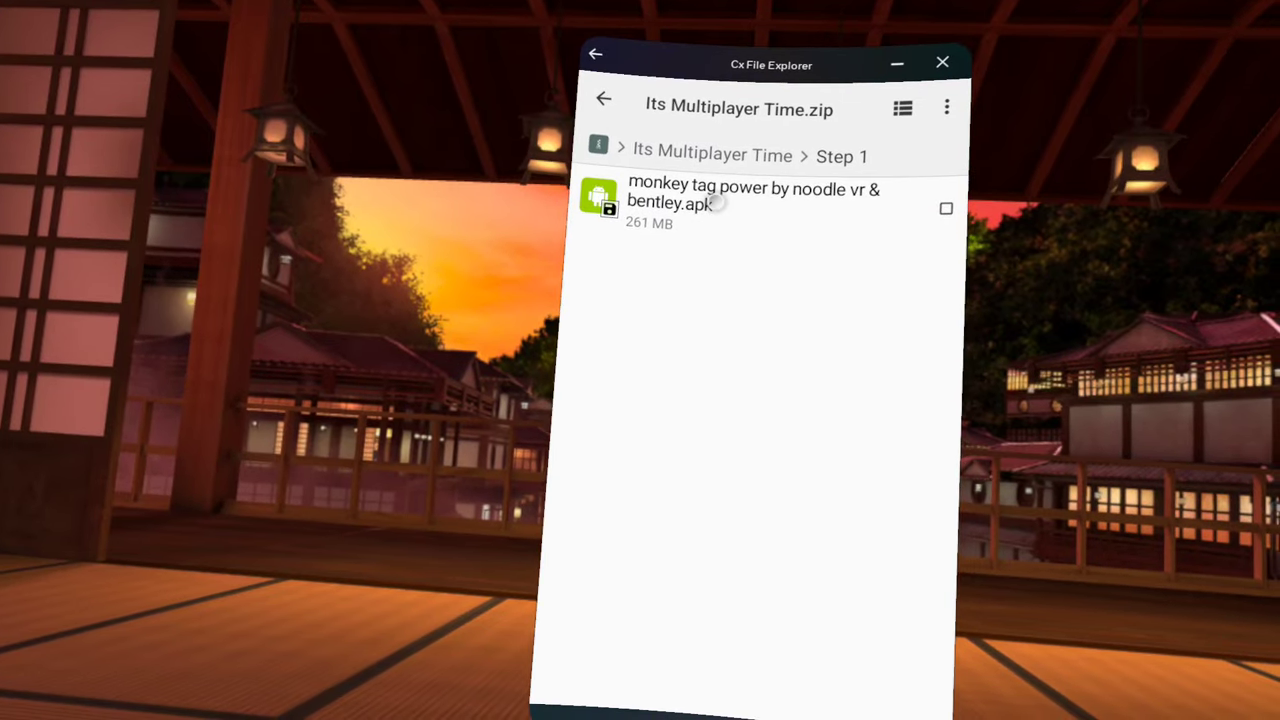
{"action": "left_click", "coordinate": [716, 202]}
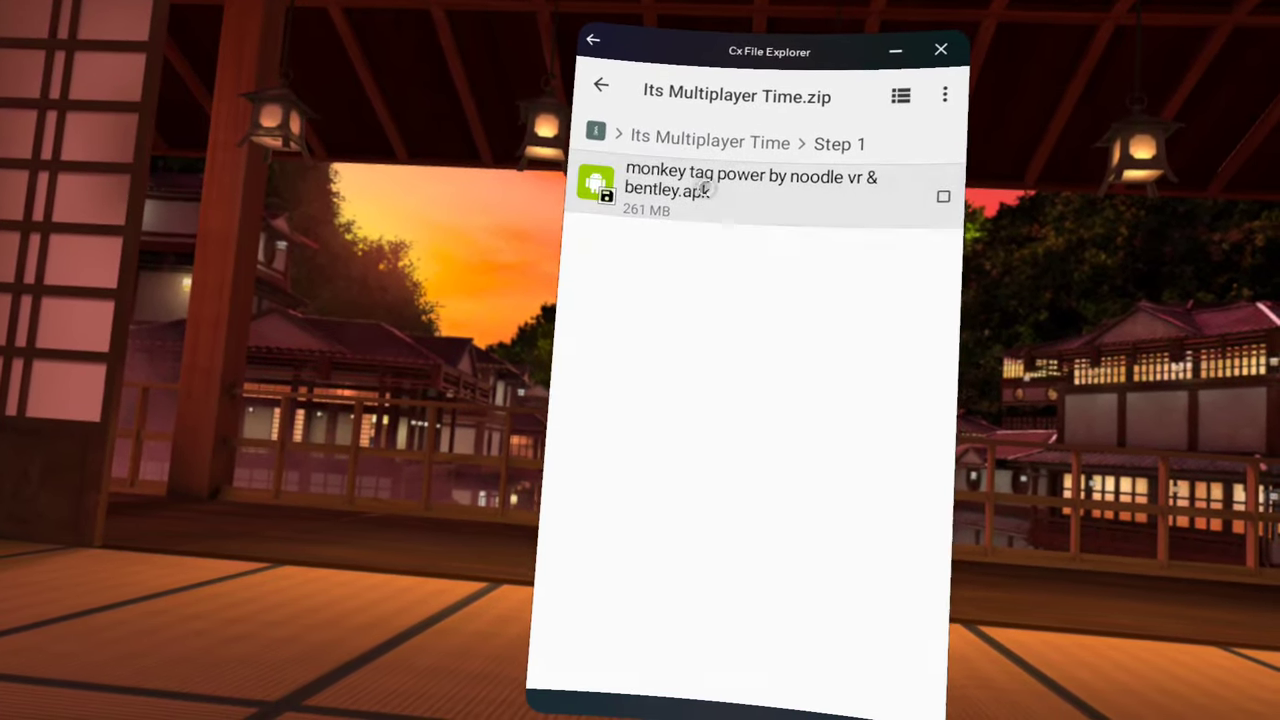
{"action": "left_click", "coordinate": [703, 191]}
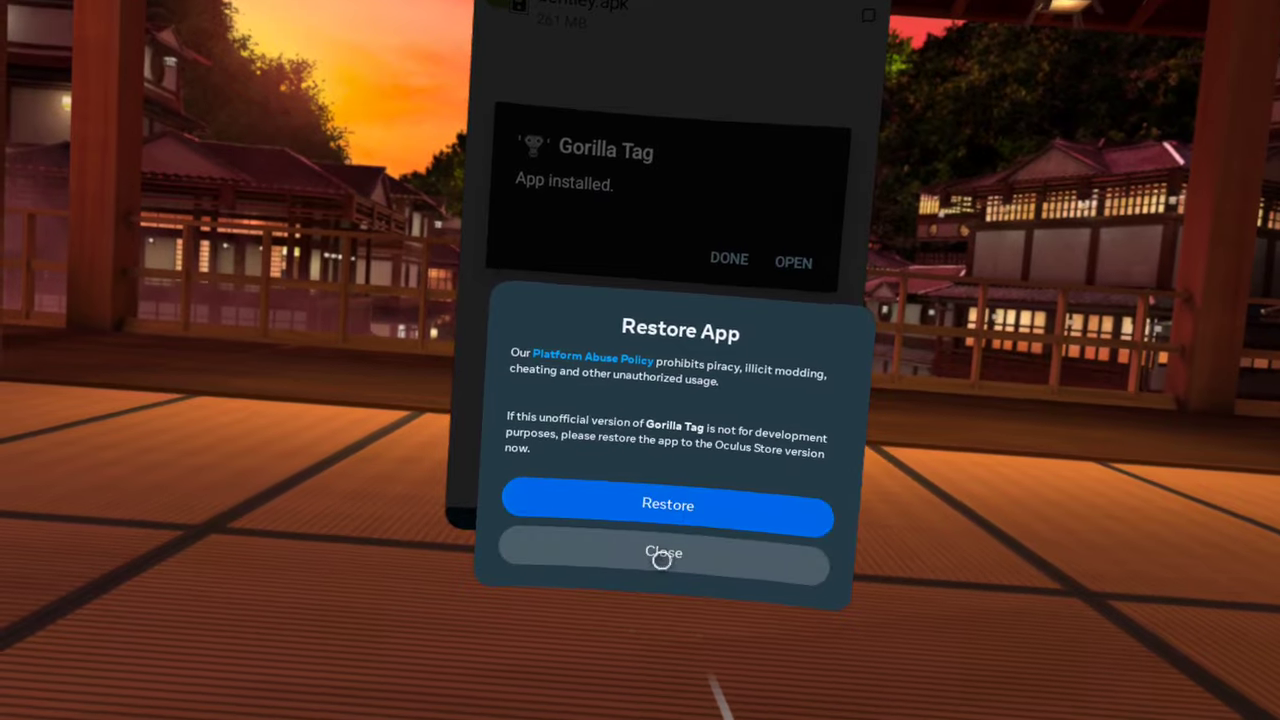
{"action": "left_click", "coordinate": [662, 559]}
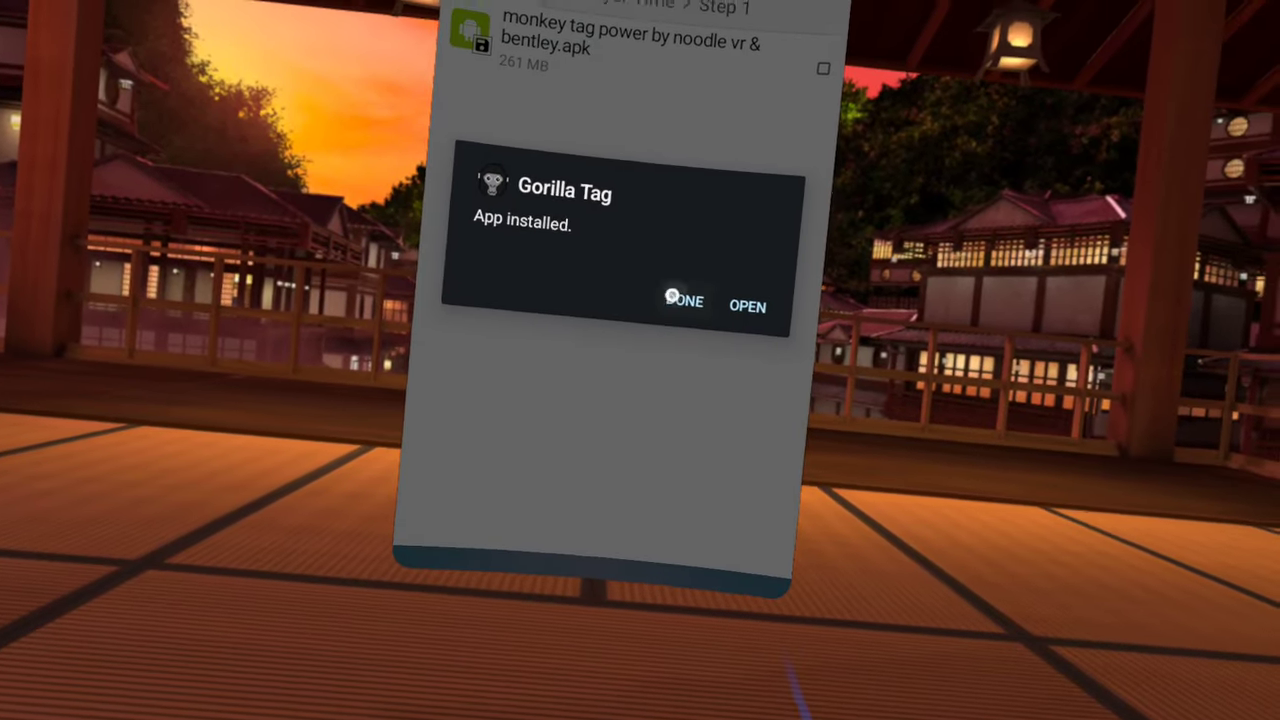
{"action": "left_click", "coordinate": [715, 259]}
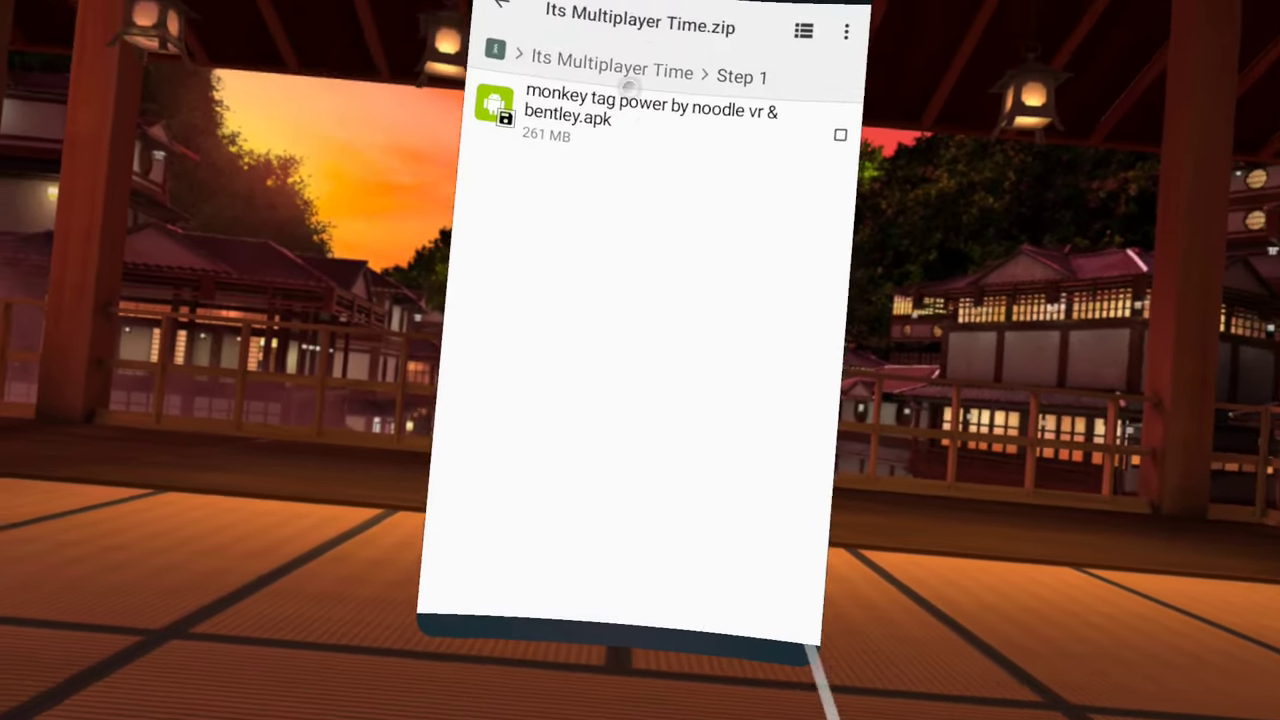
- Copy the ModData folder from the archive's Step 2 folder into Main storage
{"action": "left_click", "coordinate": [553, 102]}
{"action": "left_click", "coordinate": [650, 265]}
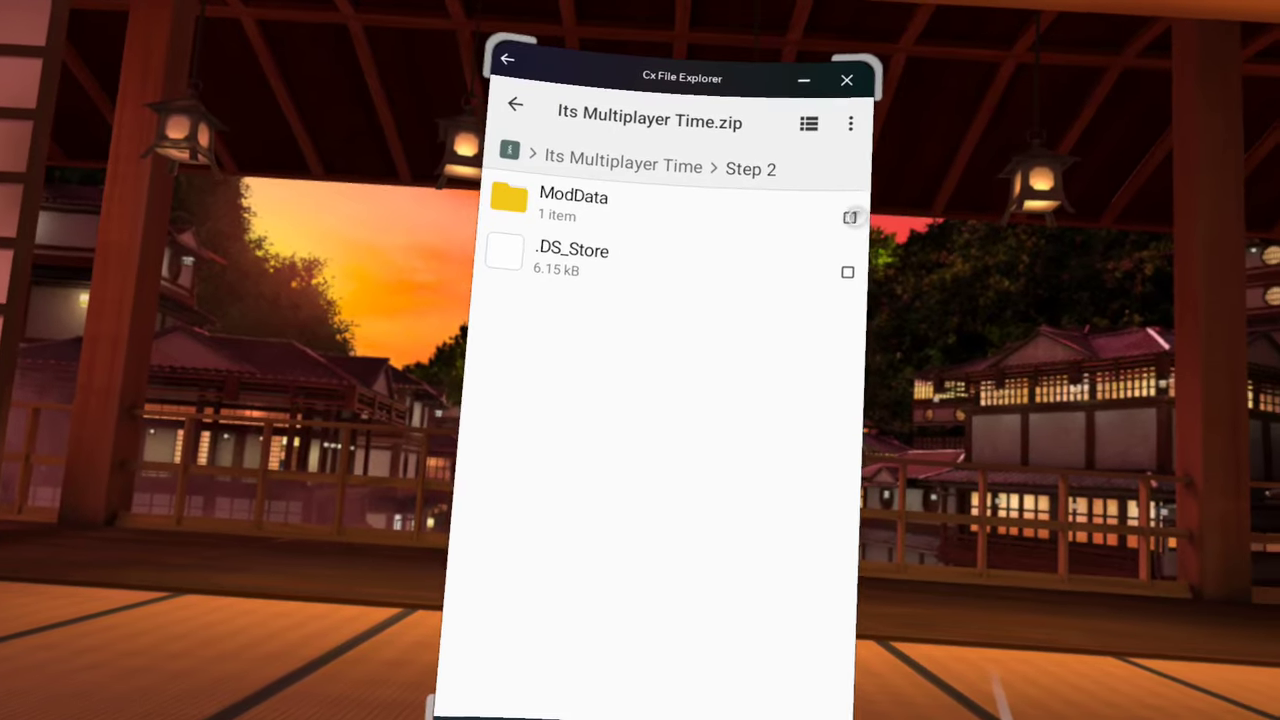
{"action": "left_click", "coordinate": [870, 215]}
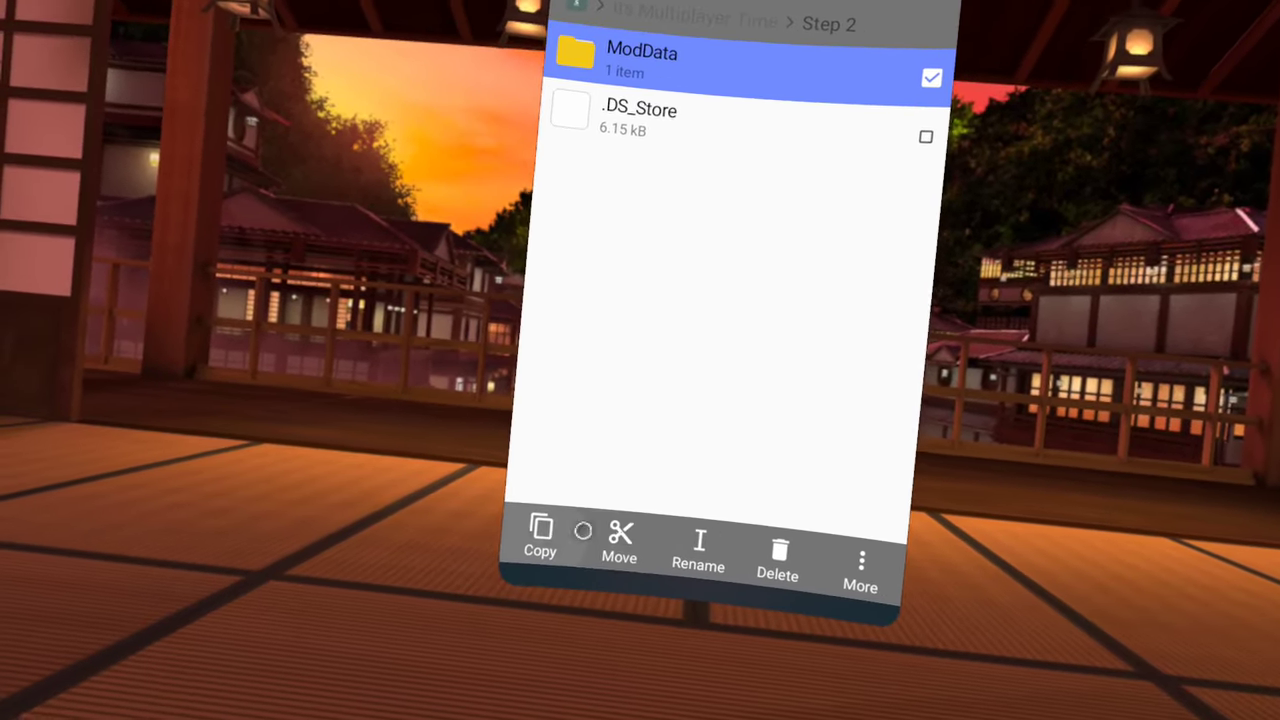
{"action": "left_click", "coordinate": [577, 680]}
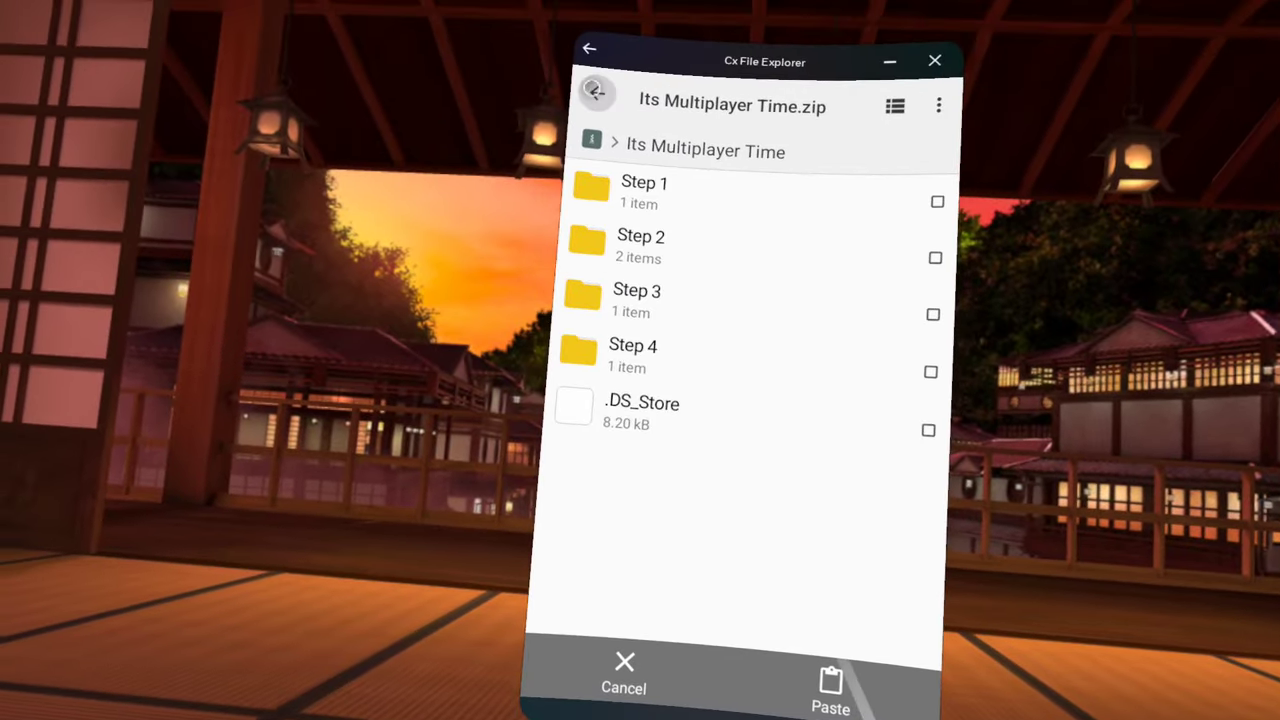
{"action": "left_click", "coordinate": [594, 91]}
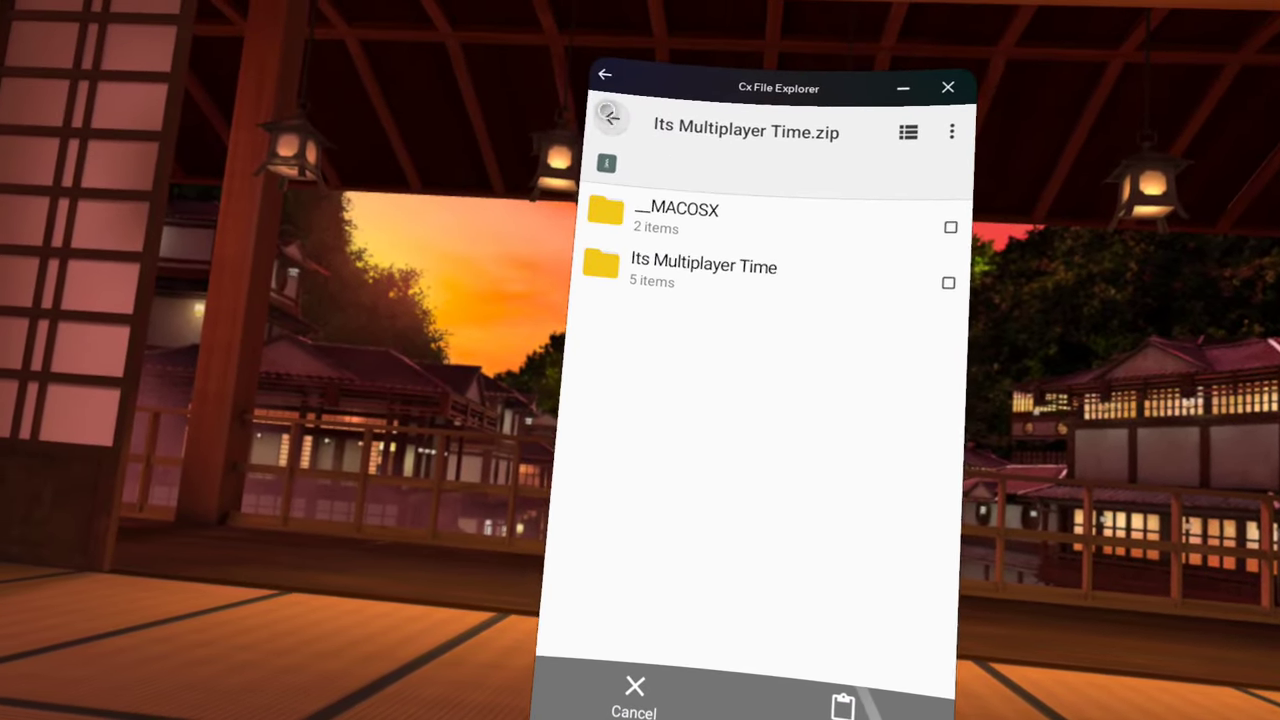
{"action": "left_click", "coordinate": [622, 118]}
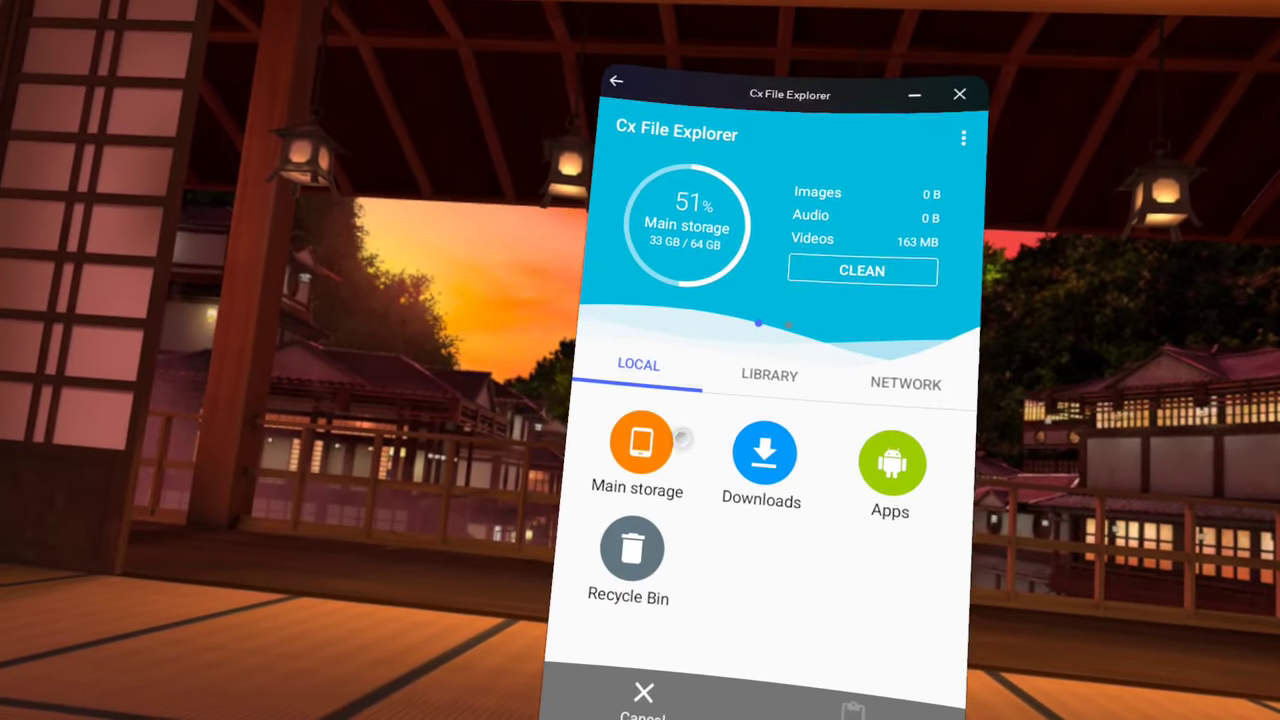
{"action": "left_click", "coordinate": [648, 450]}
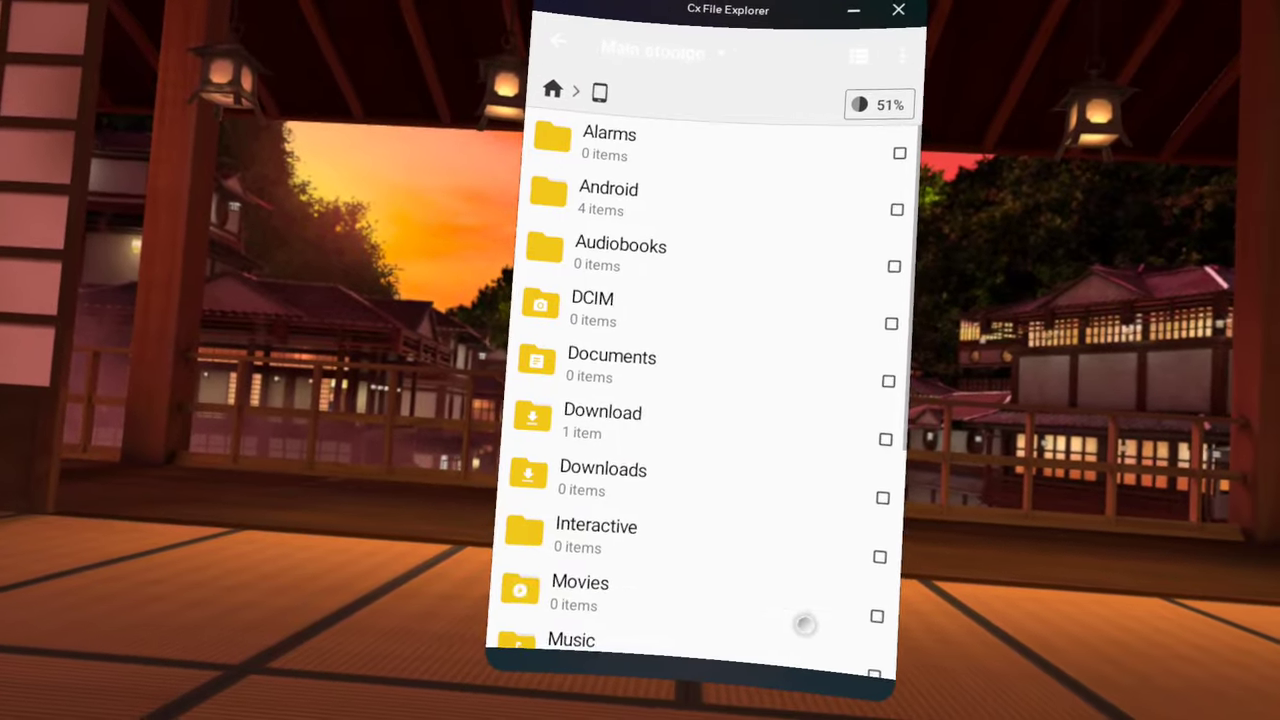
{"action": "left_click", "coordinate": [842, 688]}
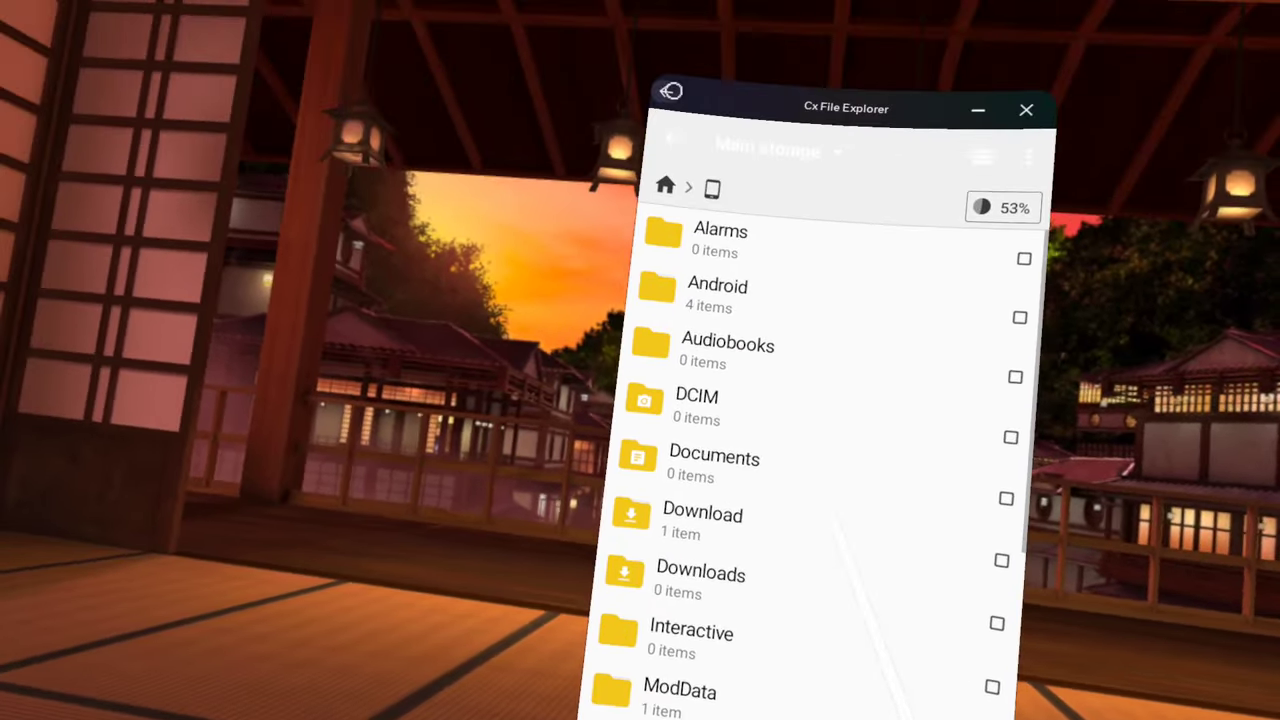
- Copy the QuestPatcher folder from the Step 3 folder of Its Multiplayer Time.zip into Main storage
{"action": "left_click", "coordinate": [671, 93]}
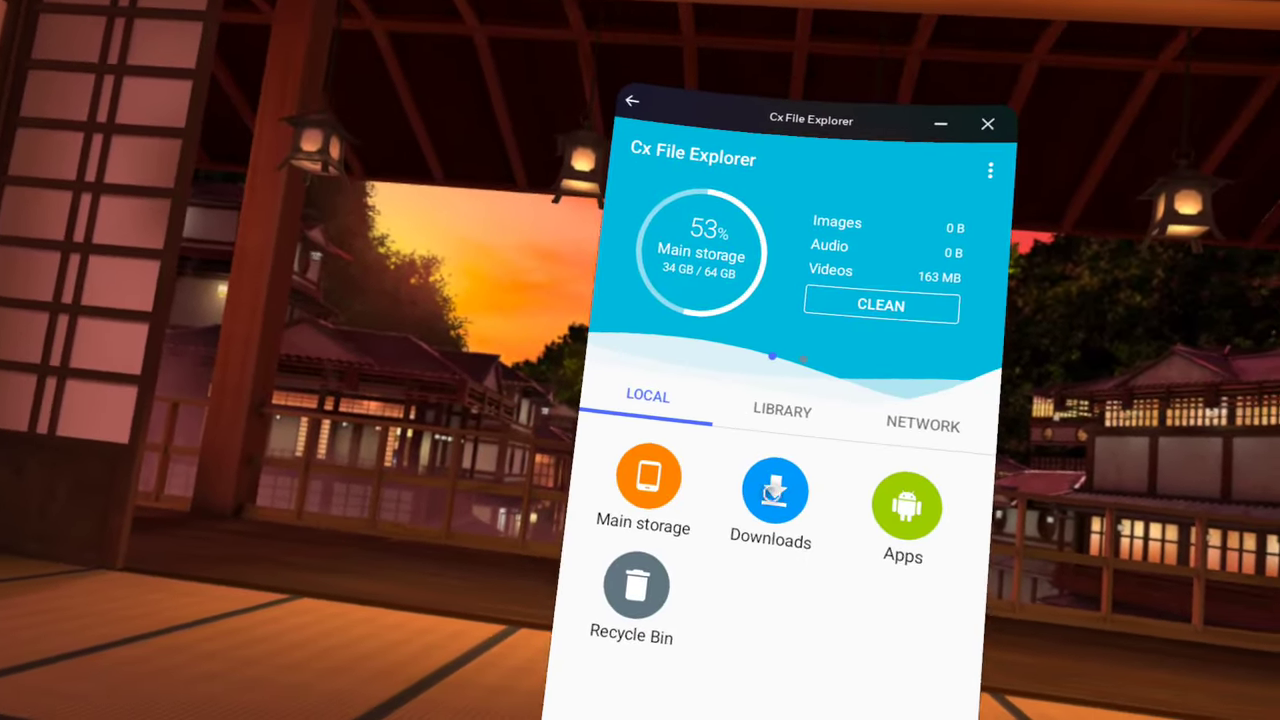
{"action": "left_click", "coordinate": [772, 490]}
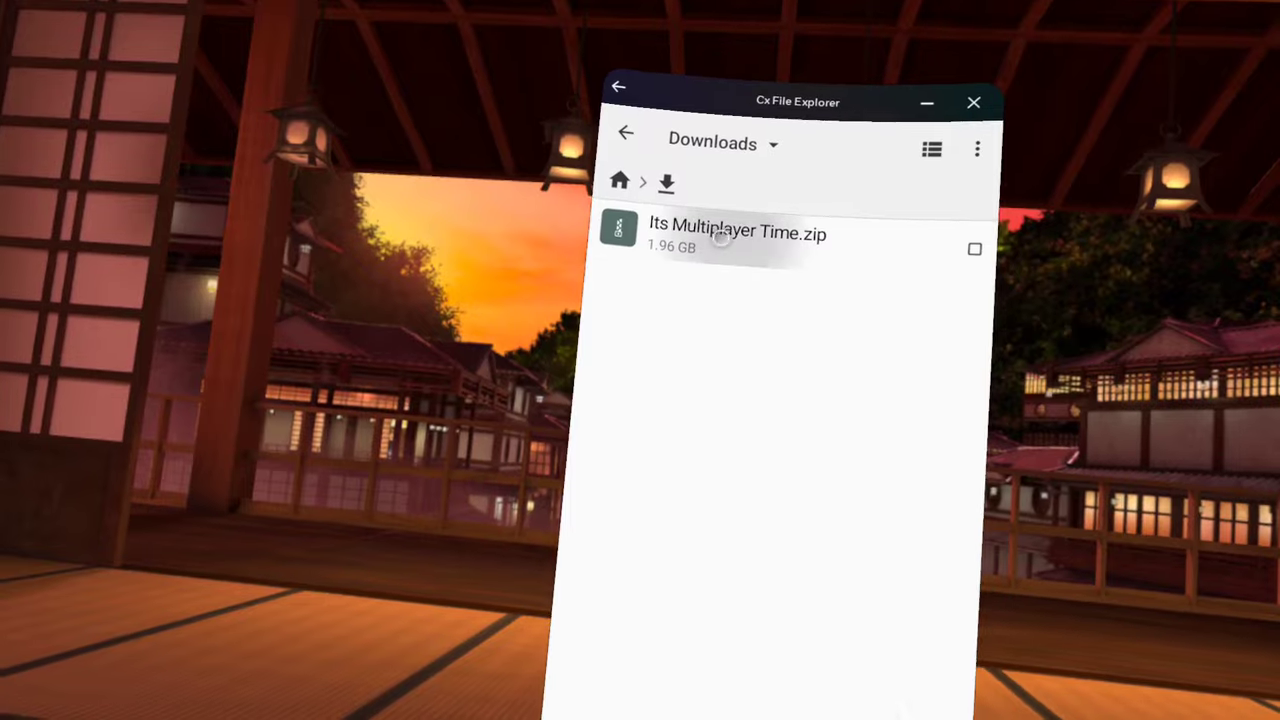
{"action": "left_click", "coordinate": [737, 262]}
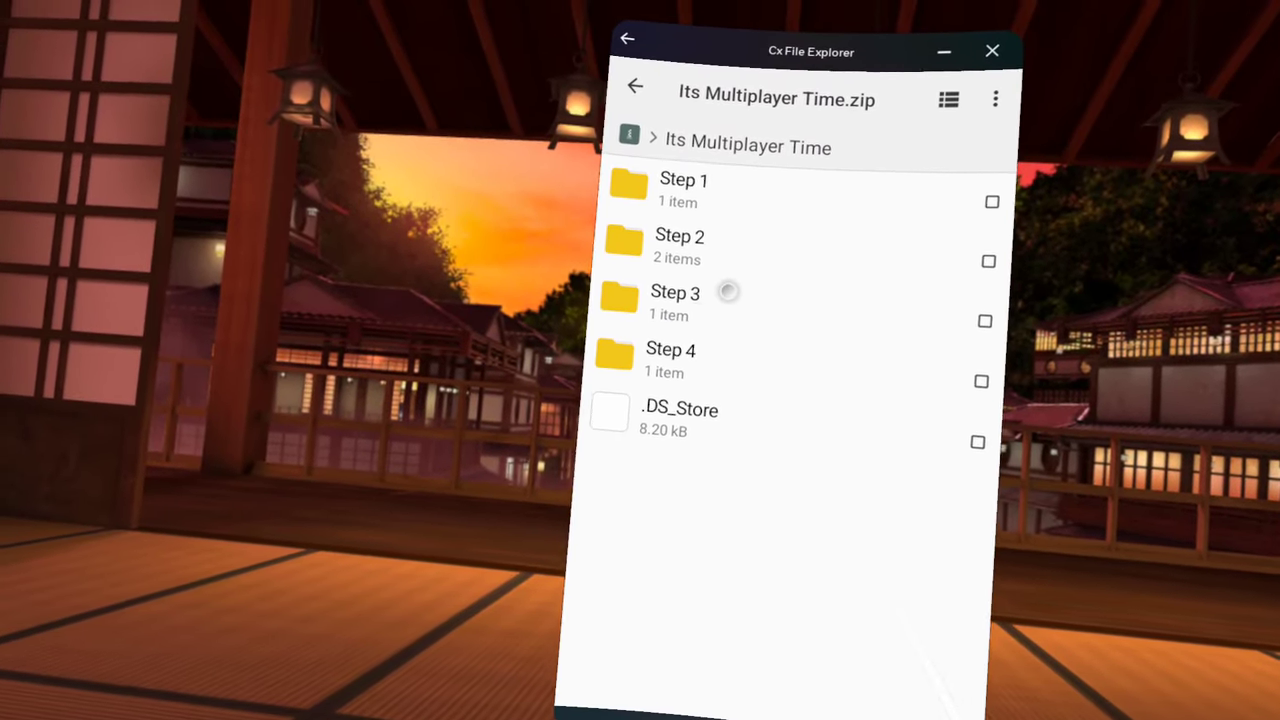
{"action": "left_click", "coordinate": [728, 291]}
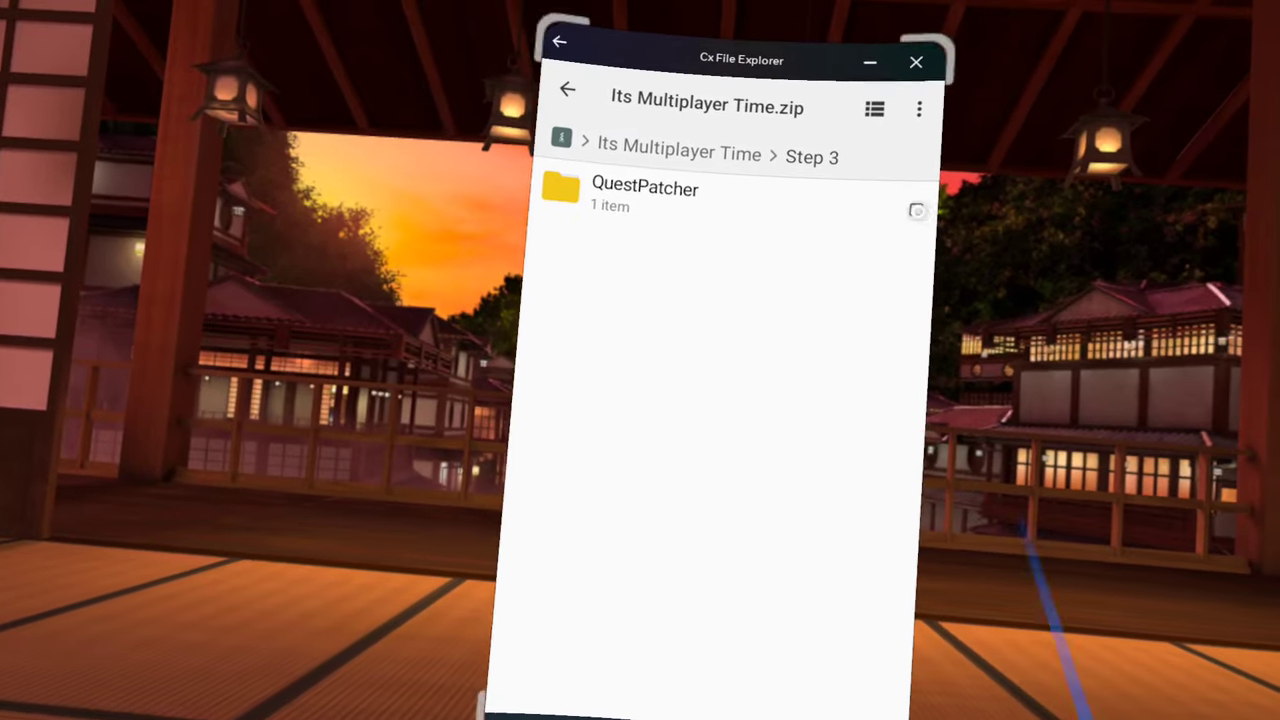
{"action": "left_click", "coordinate": [916, 210]}
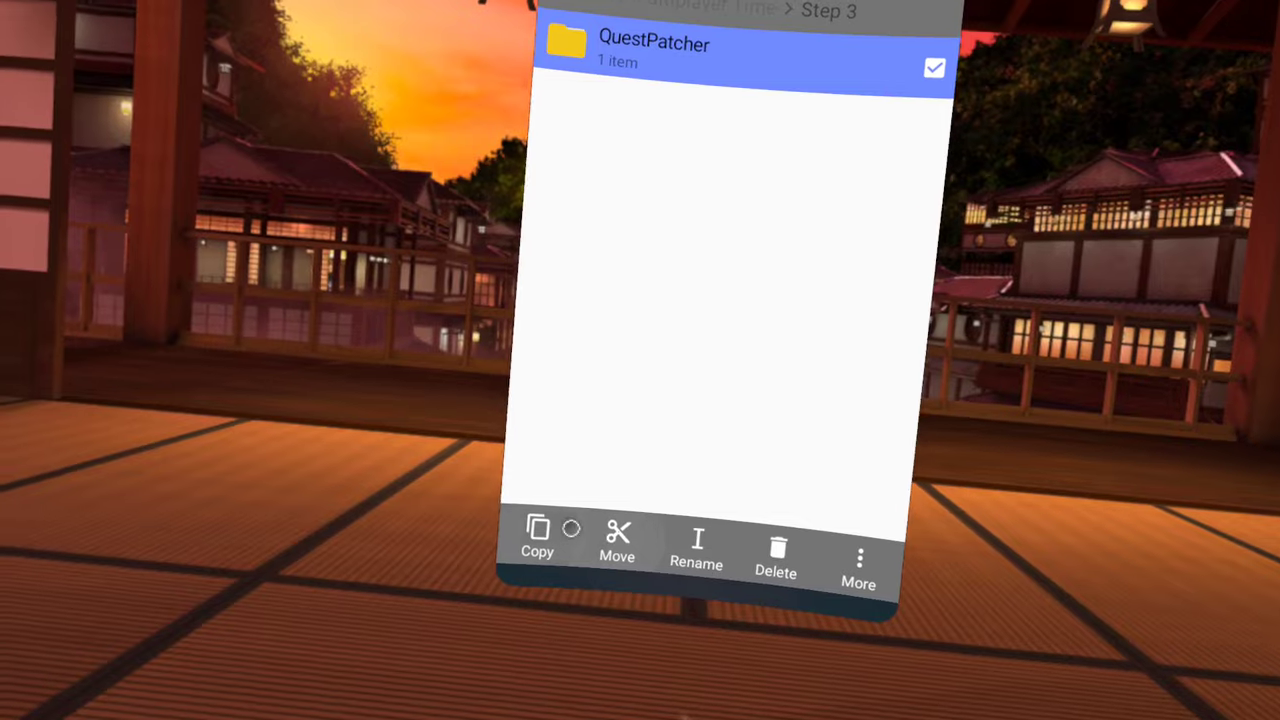
{"action": "left_click", "coordinate": [615, 535]}
{"action": "left_click", "coordinate": [622, 110]}
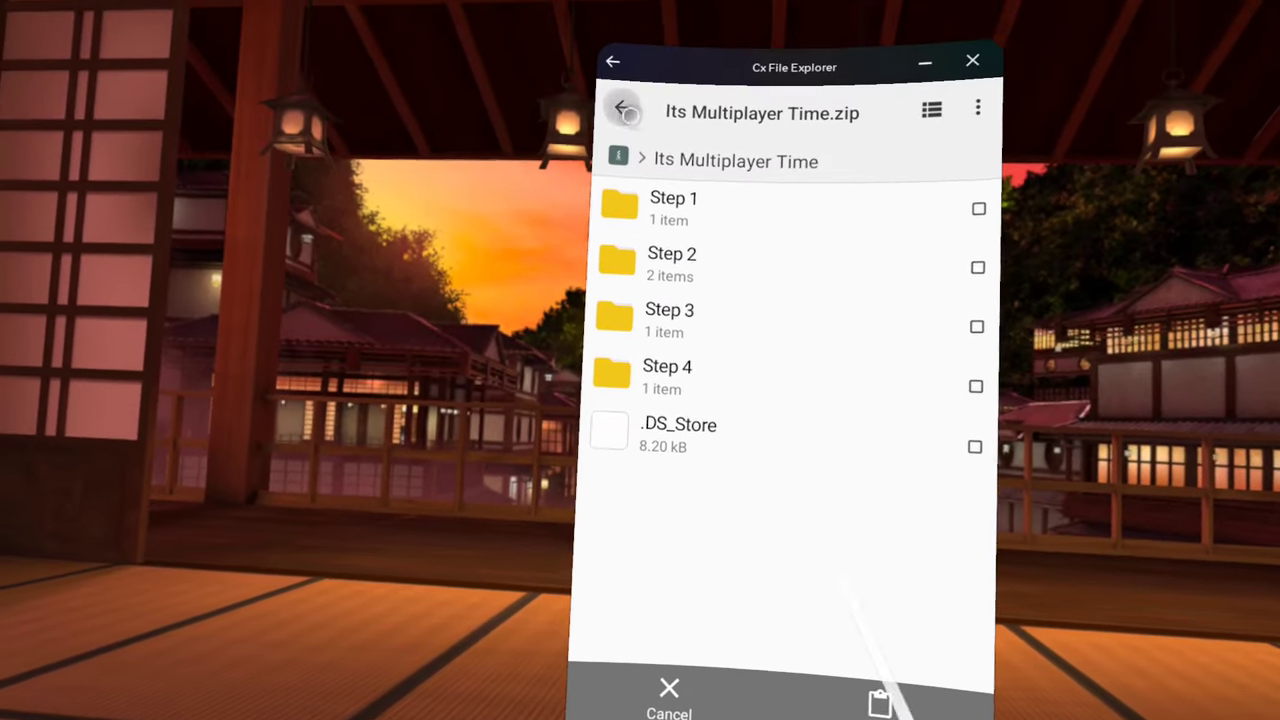
{"action": "left_click", "coordinate": [625, 119]}
{"action": "left_click", "coordinate": [632, 118]}
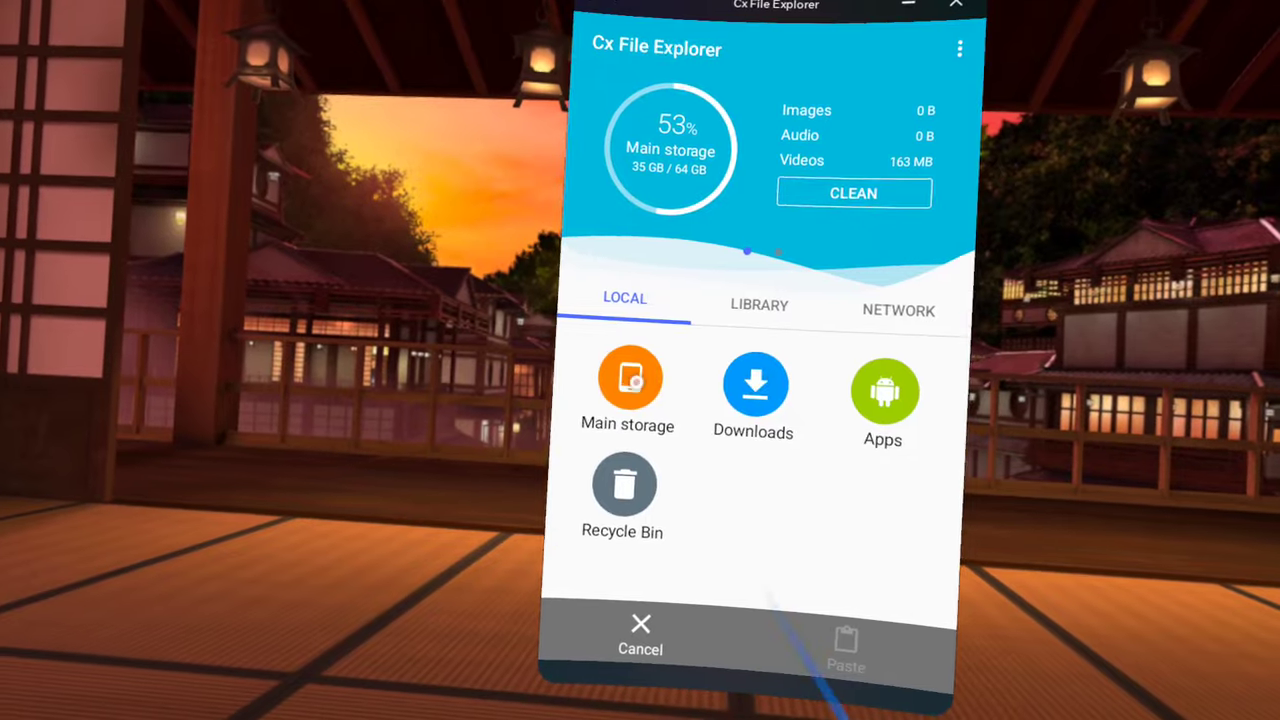
{"action": "left_click", "coordinate": [628, 380]}
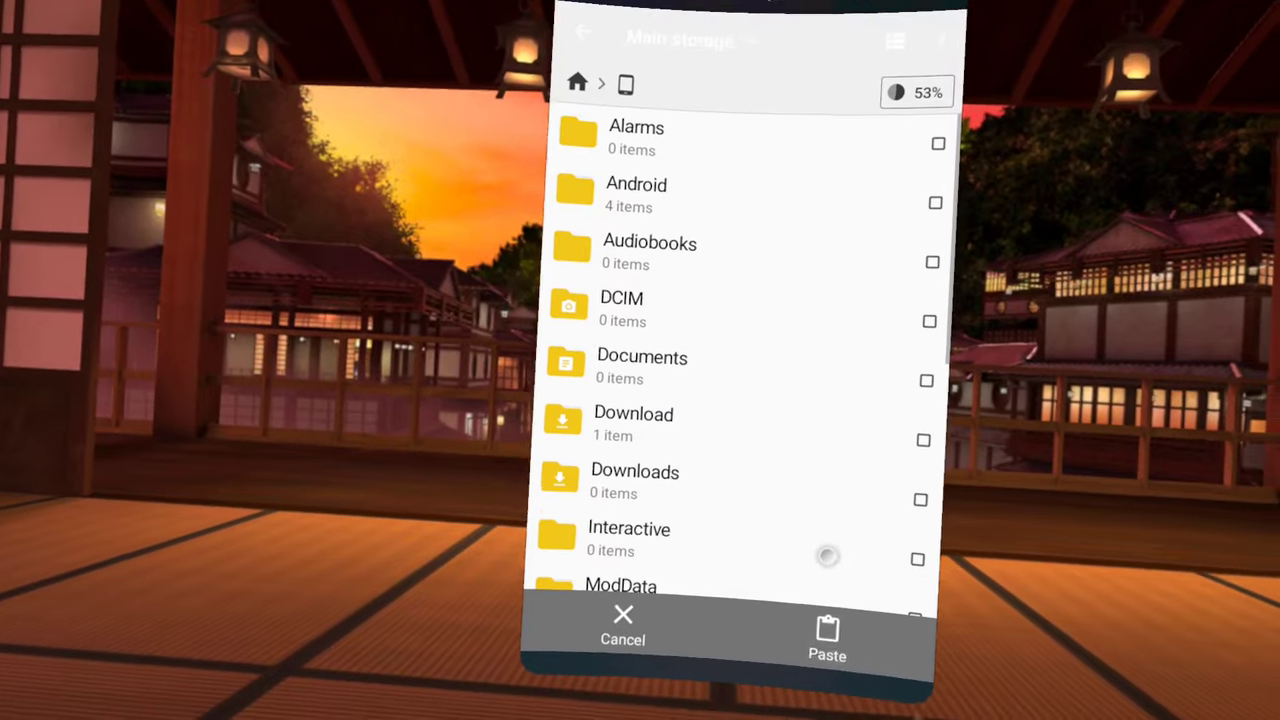
{"action": "left_click", "coordinate": [845, 645]}
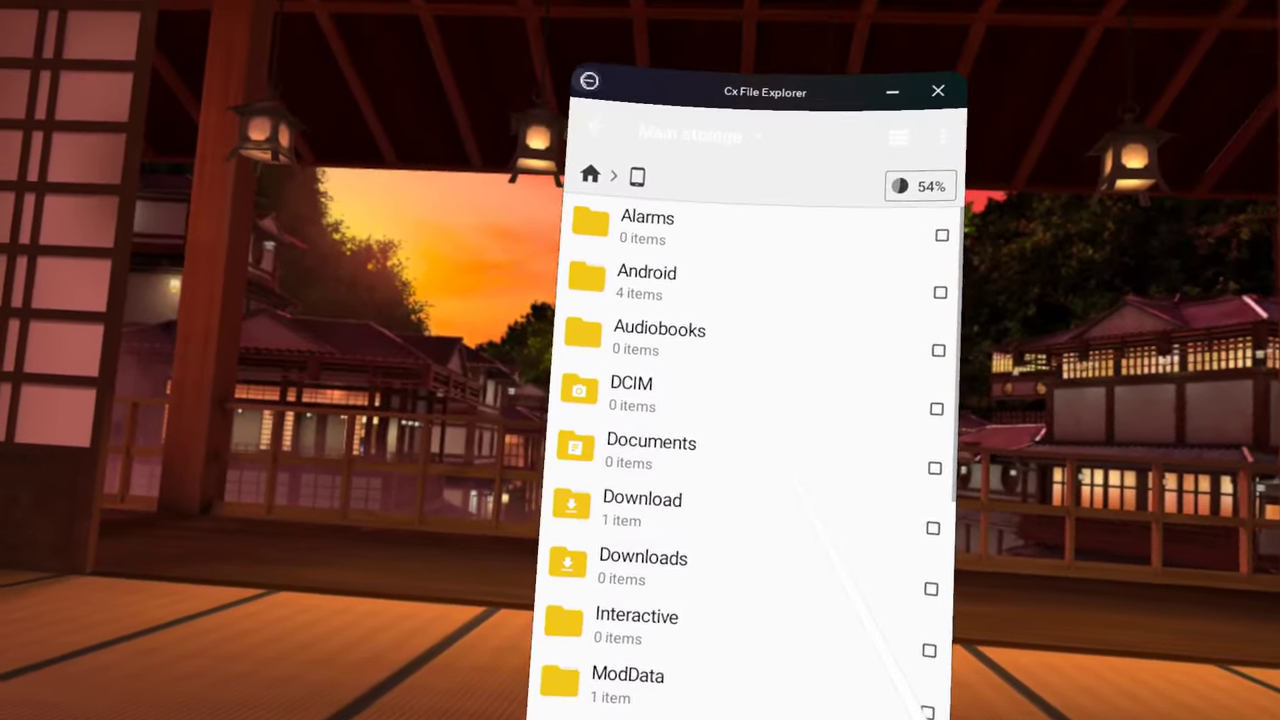
- Copy the com.AnotherAxiom.GorillaTag folder from the archive's Step 4 folder into the Android data folder in Main storage
{"action": "left_click", "coordinate": [588, 80]}
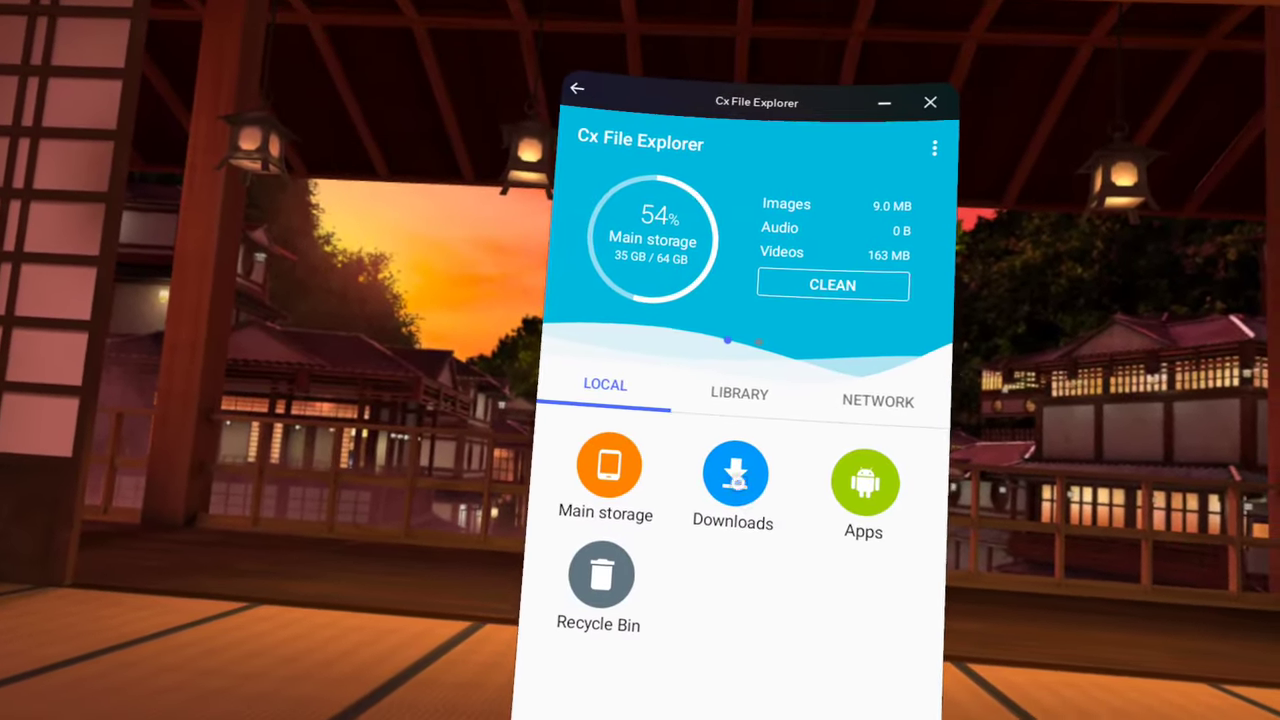
{"action": "left_click", "coordinate": [735, 473]}
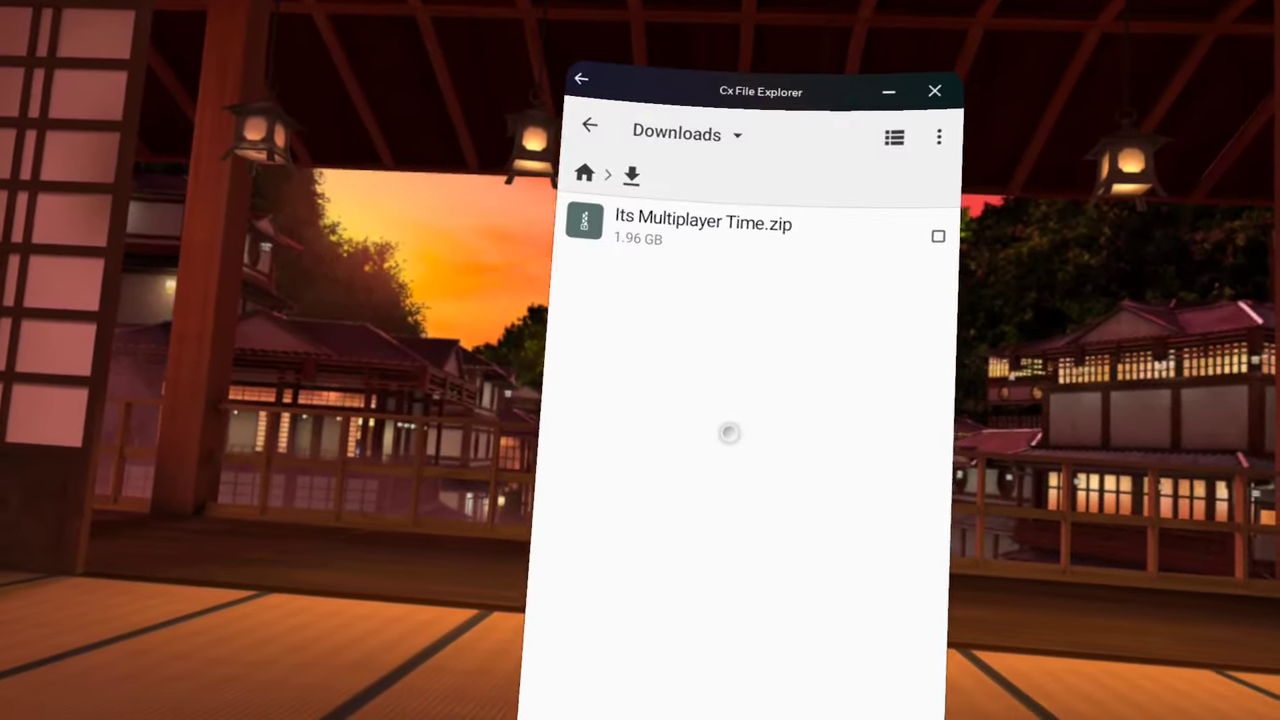
{"action": "left_click", "coordinate": [710, 235]}
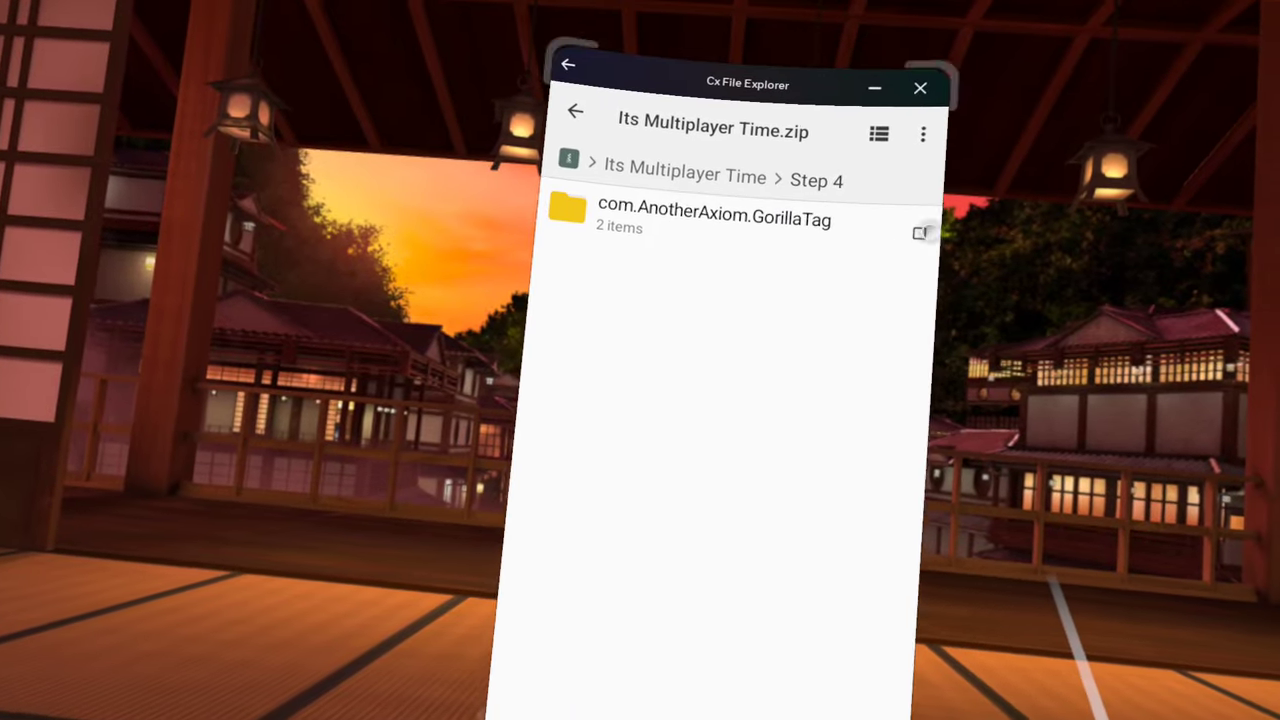
{"action": "left_click", "coordinate": [920, 233]}
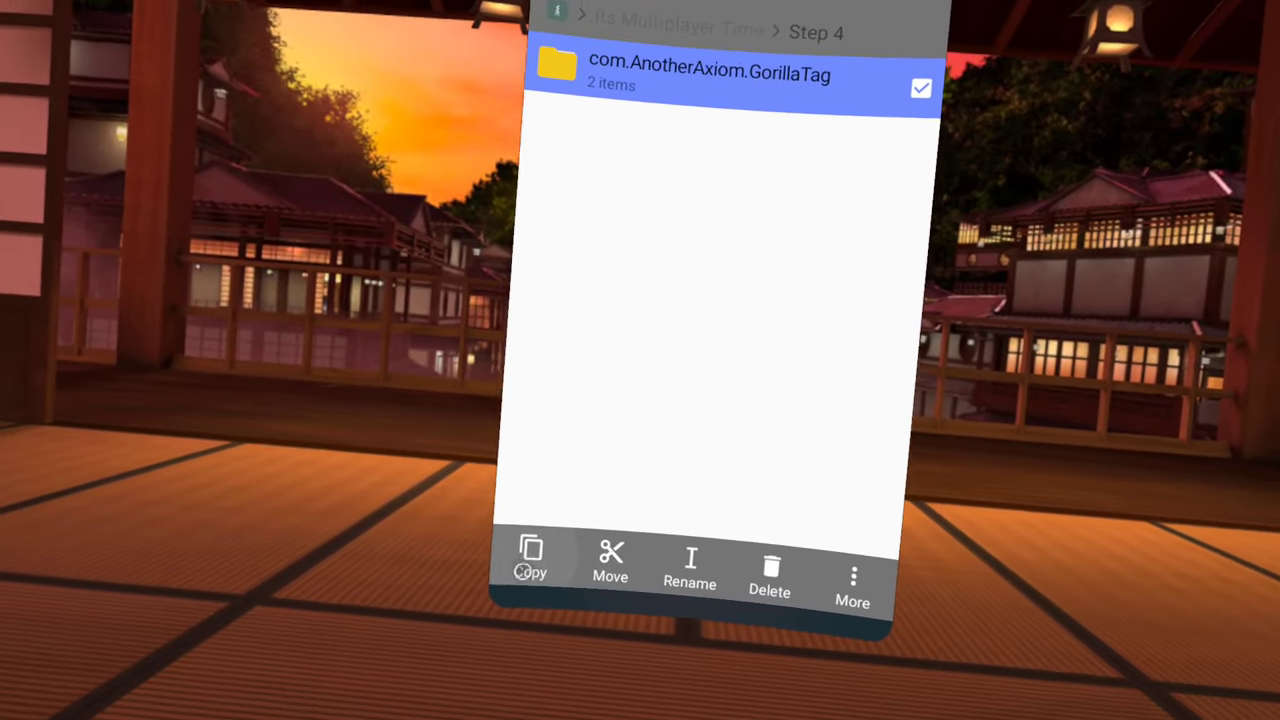
{"action": "left_click", "coordinate": [522, 571]}
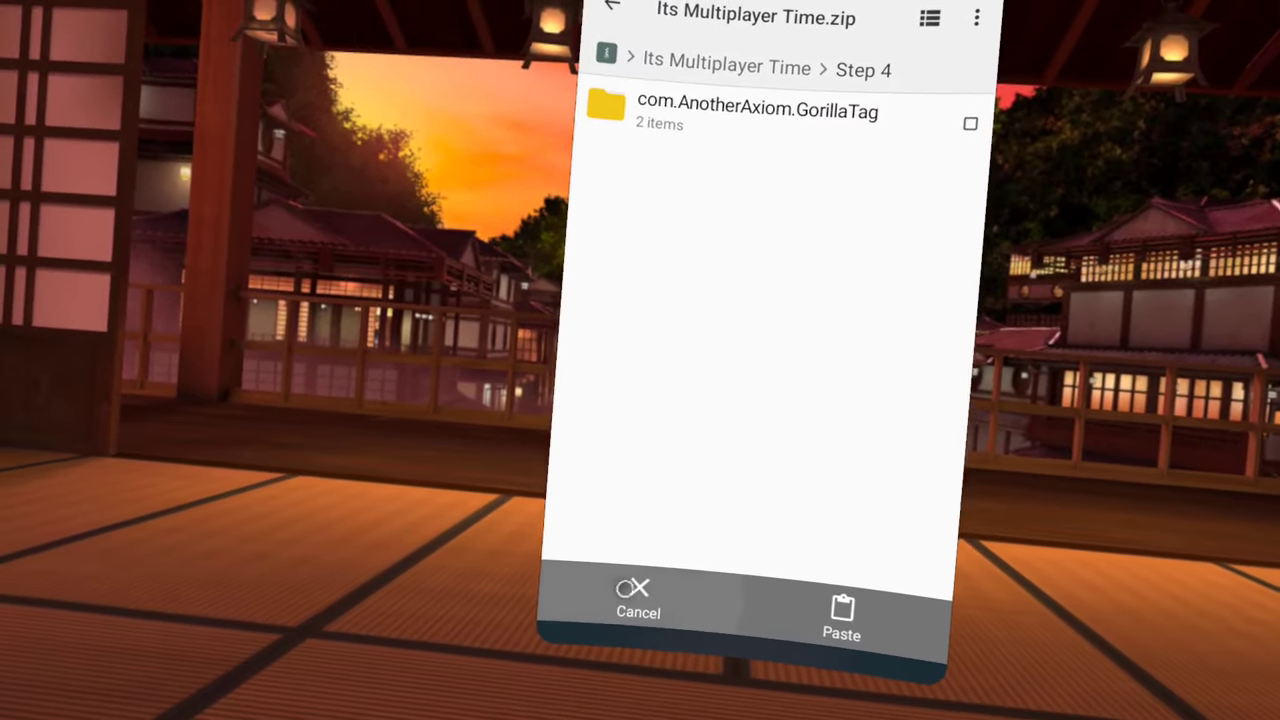
{"action": "left_click", "coordinate": [640, 580]}
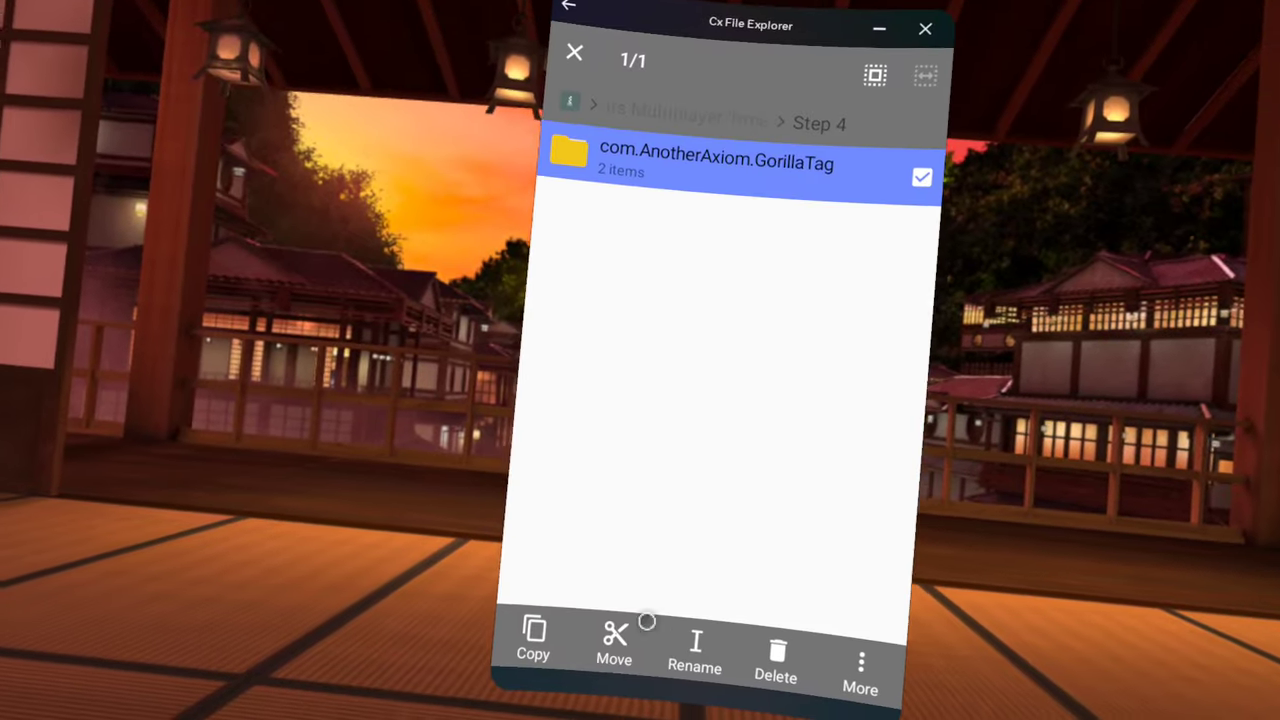
{"action": "left_click", "coordinate": [635, 630]}
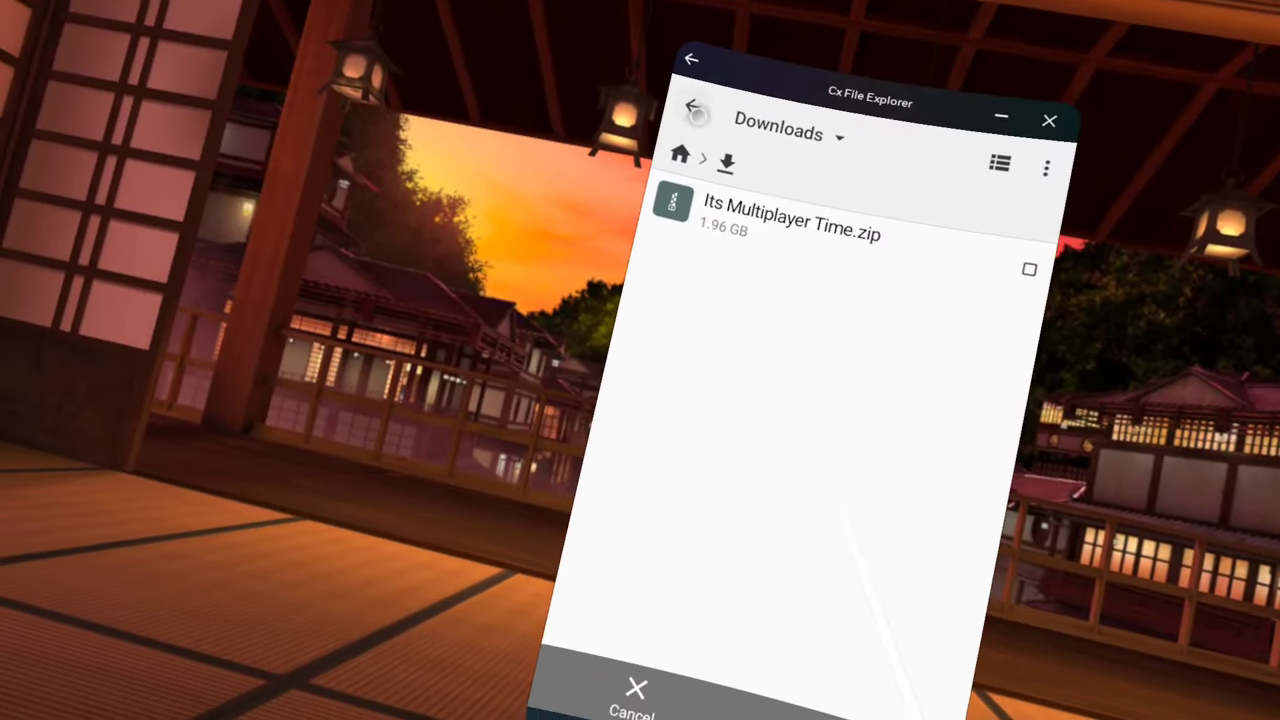
{"action": "left_click", "coordinate": [695, 112]}
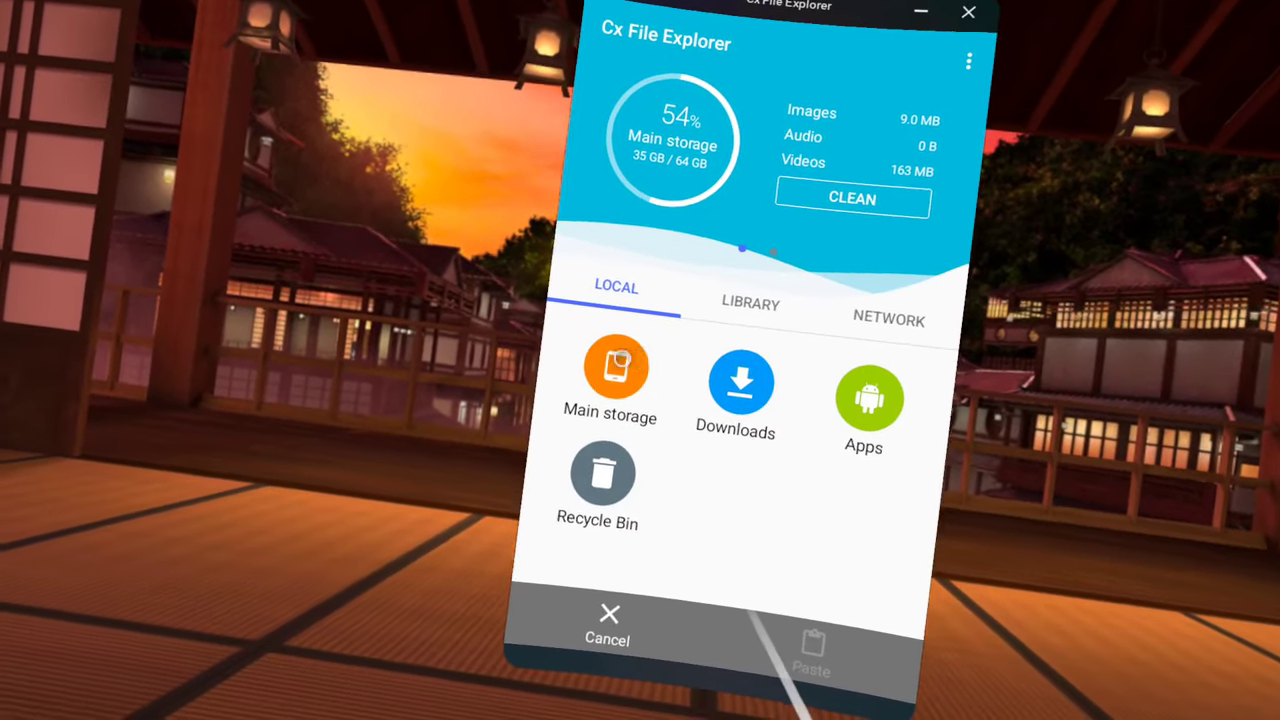
{"action": "left_click", "coordinate": [605, 400]}
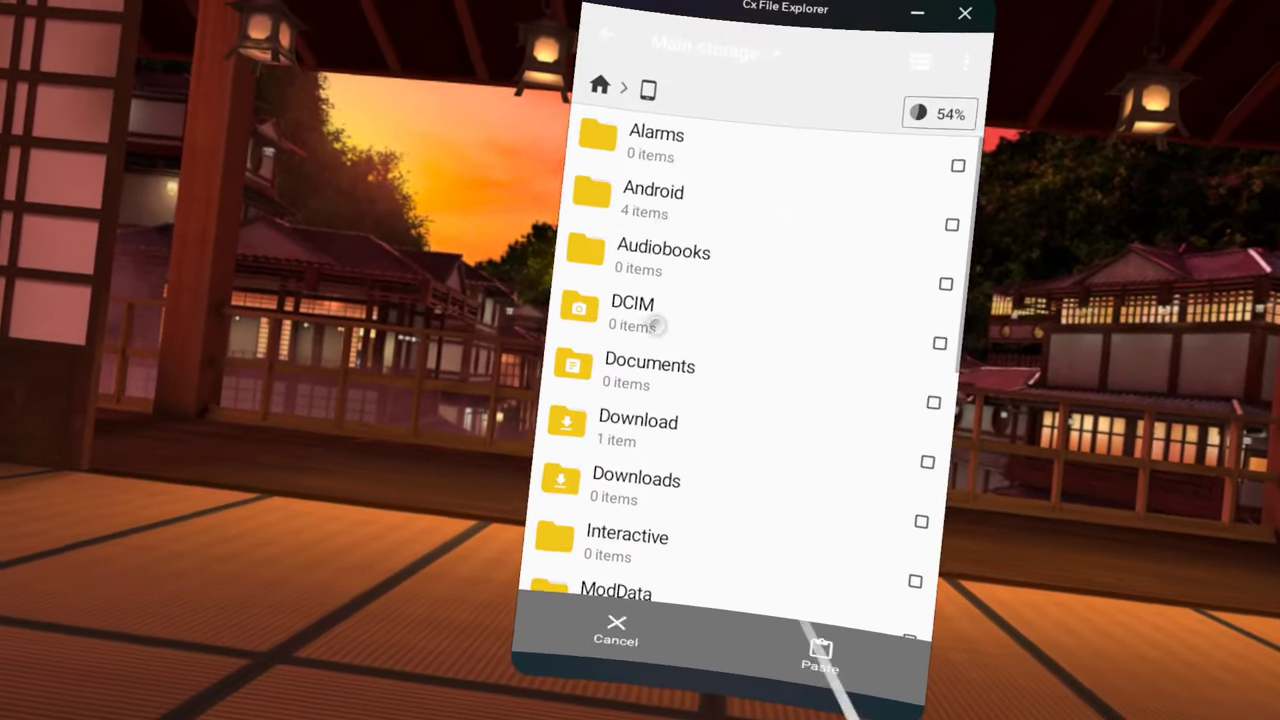
{"action": "left_click", "coordinate": [632, 207]}
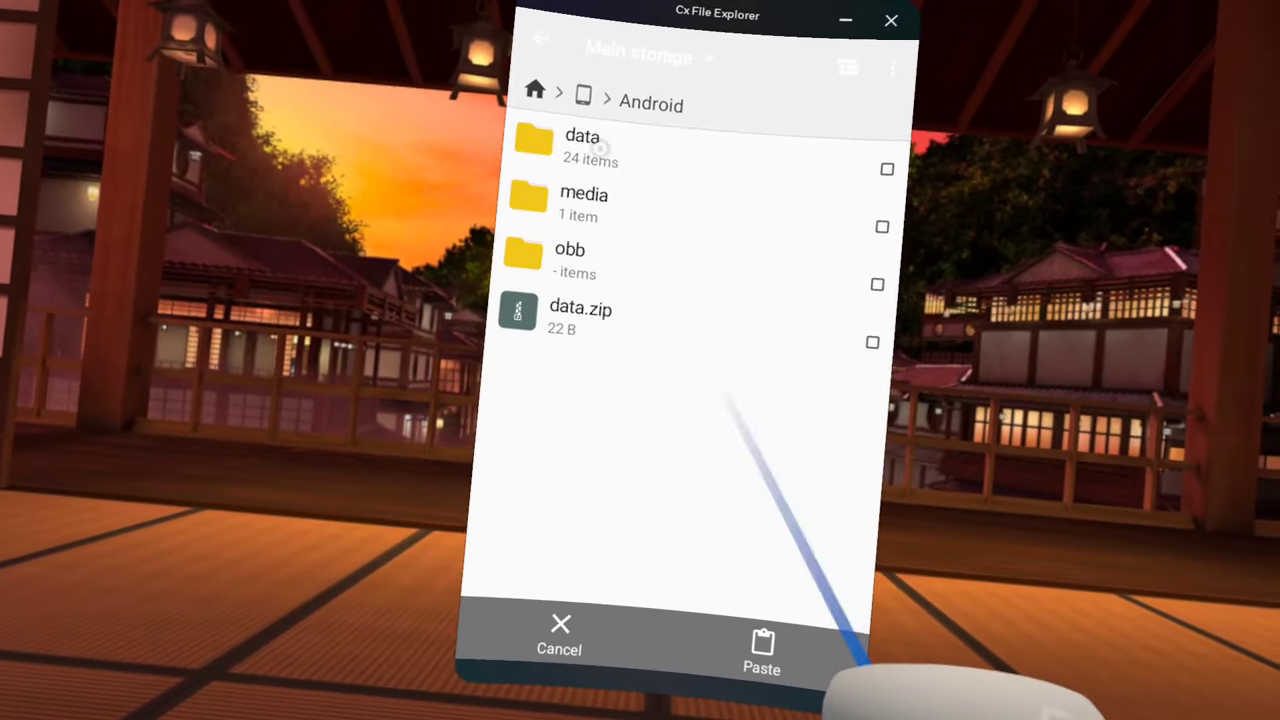
{"action": "left_click", "coordinate": [585, 140]}
{"action": "left_click", "coordinate": [752, 610]}
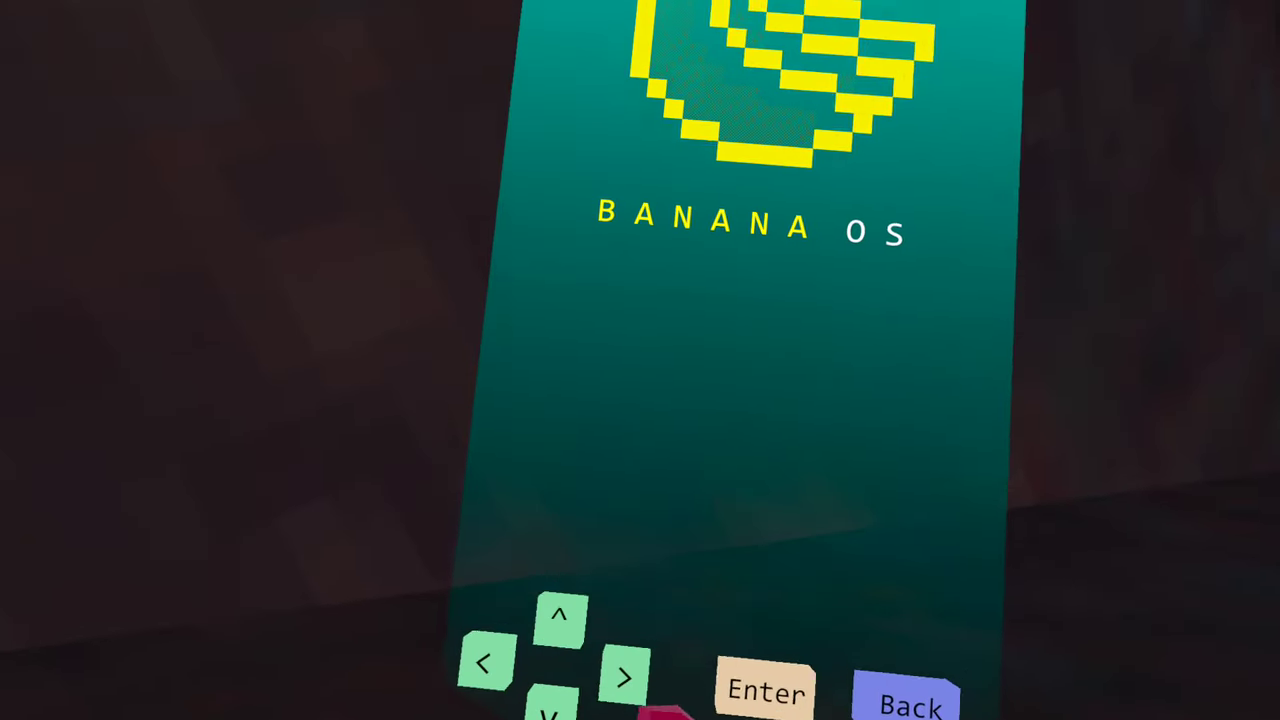
- Open the MonkeWatch menu in the modded game and examine the list of mods on both of its pages
{"action": "left_click", "coordinate": [738, 683]}
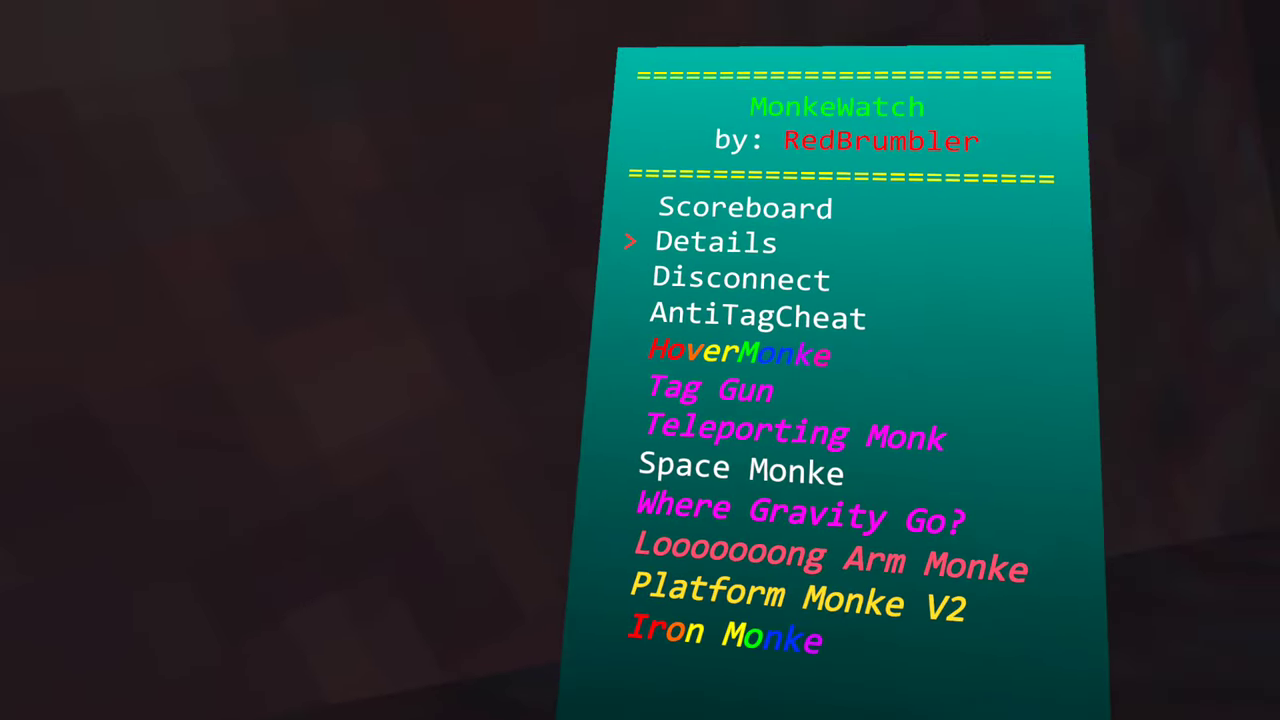
{"action": "key", "text": "Down"}
{"action": "key", "text": "Down"}
{"action": "key", "text": "Right"}
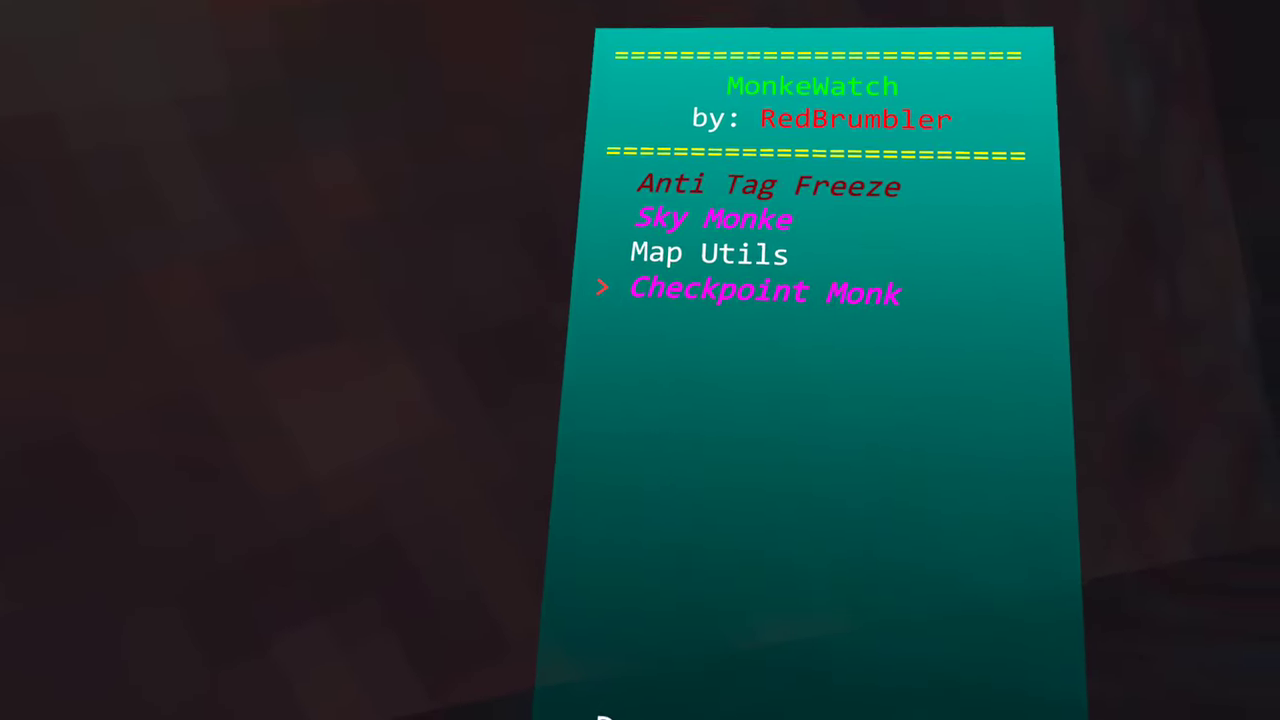
{"action": "key", "text": "Left"}
{"action": "key", "text": "Down"}
{"action": "key", "text": "Down"}
{"action": "key", "text": "Down"}
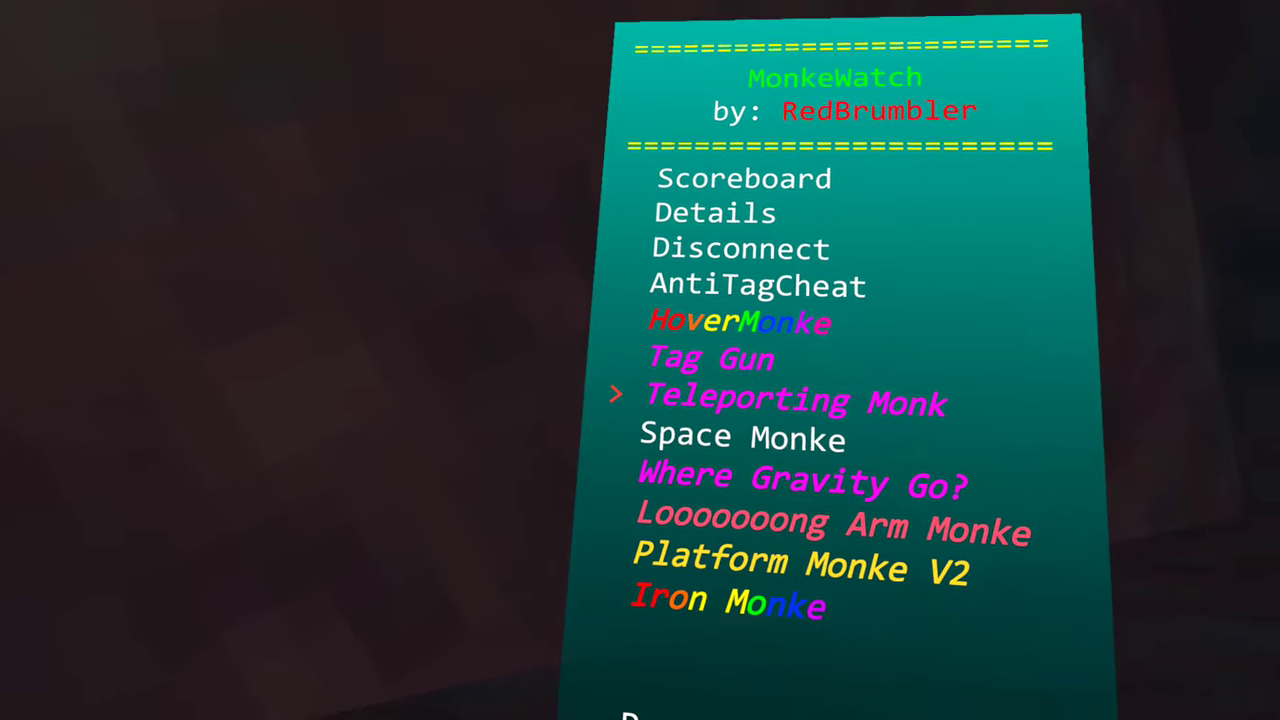
{"action": "key", "text": "Return"}
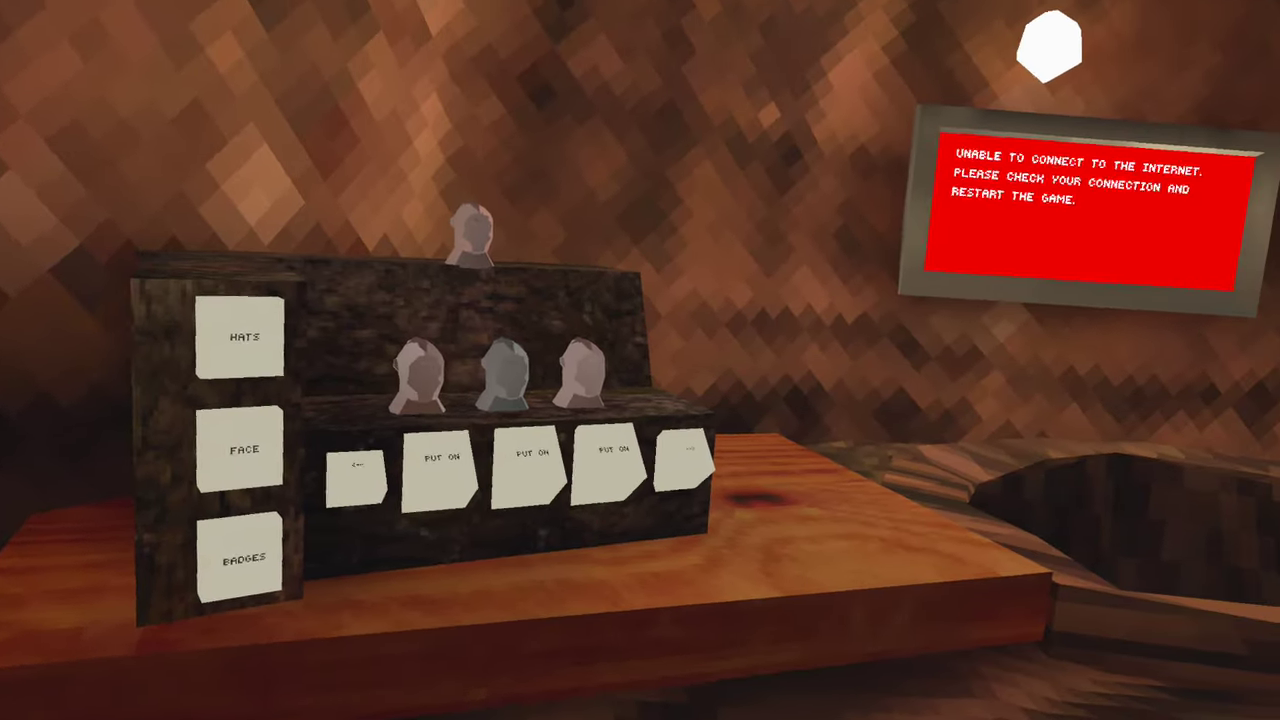
- Leave the game, switch back to Cx File Explorer and permanently delete Its Multiplayer Time.zip from Downloads
{"action": "key", "text": "super"}
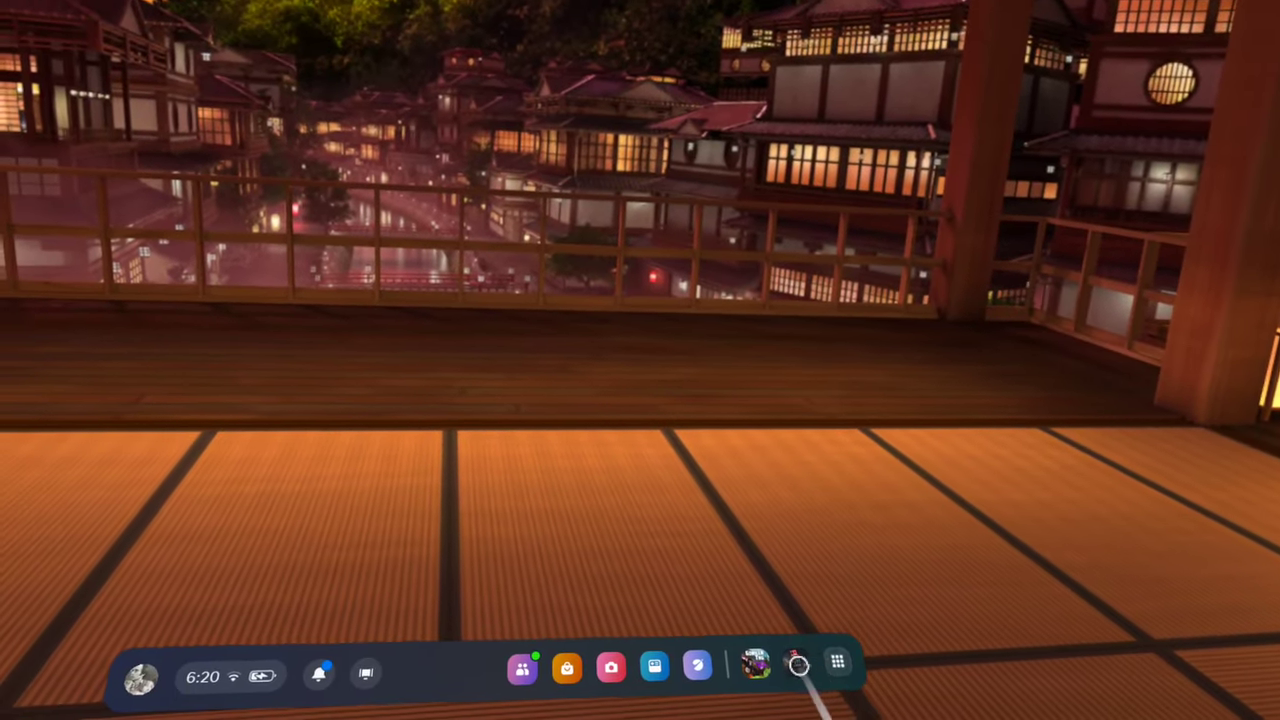
{"action": "left_click", "coordinate": [826, 663]}
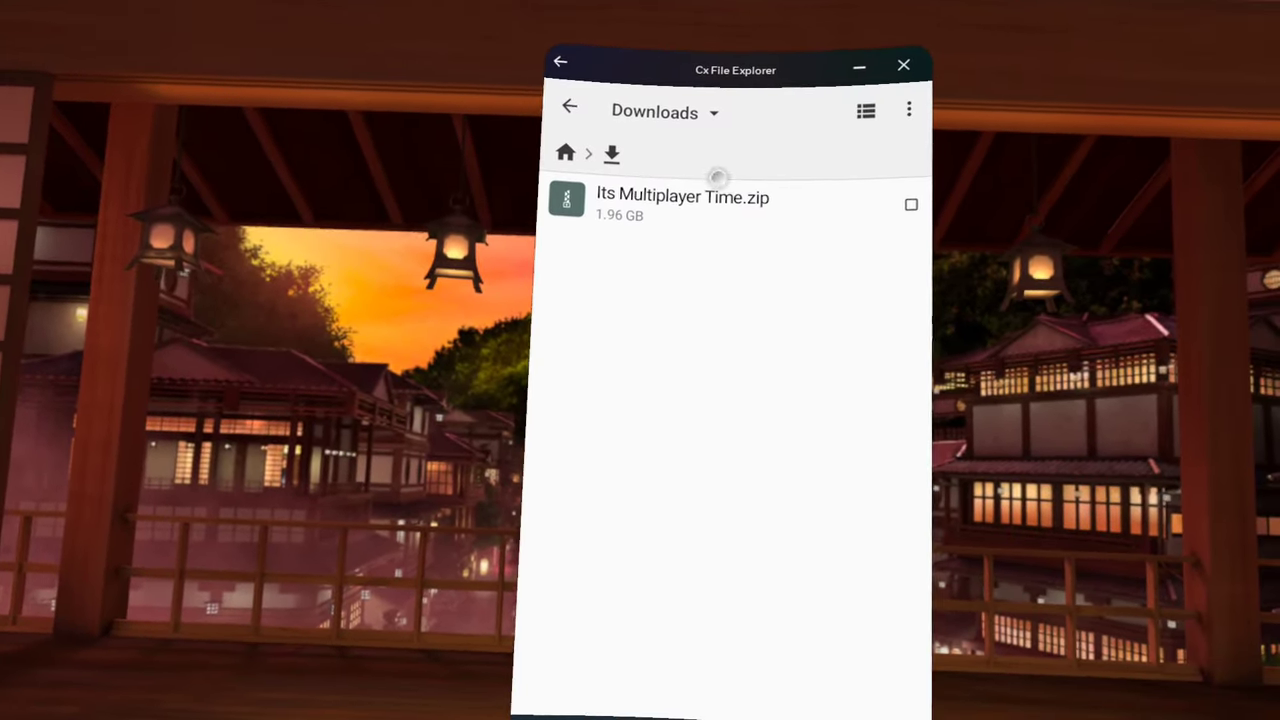
{"action": "left_click", "coordinate": [898, 205]}
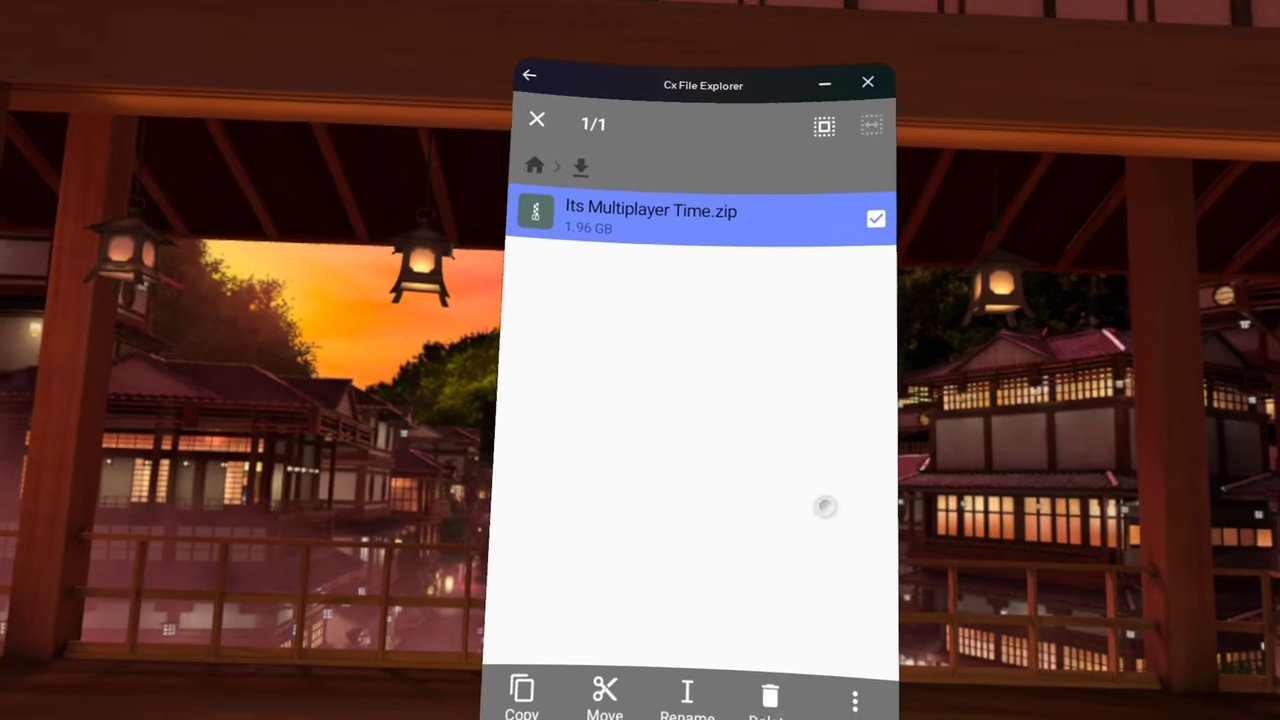
{"action": "left_click", "coordinate": [727, 676]}
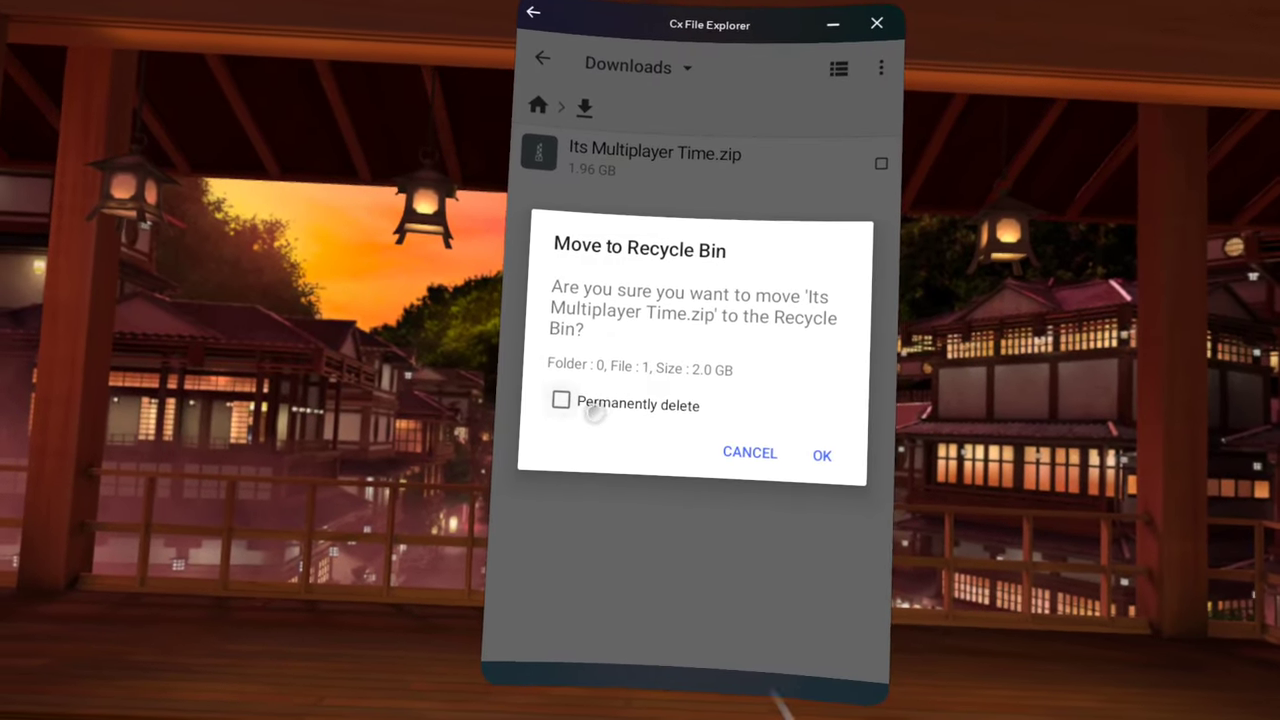
{"action": "left_click", "coordinate": [630, 388]}
{"action": "left_click", "coordinate": [806, 432]}
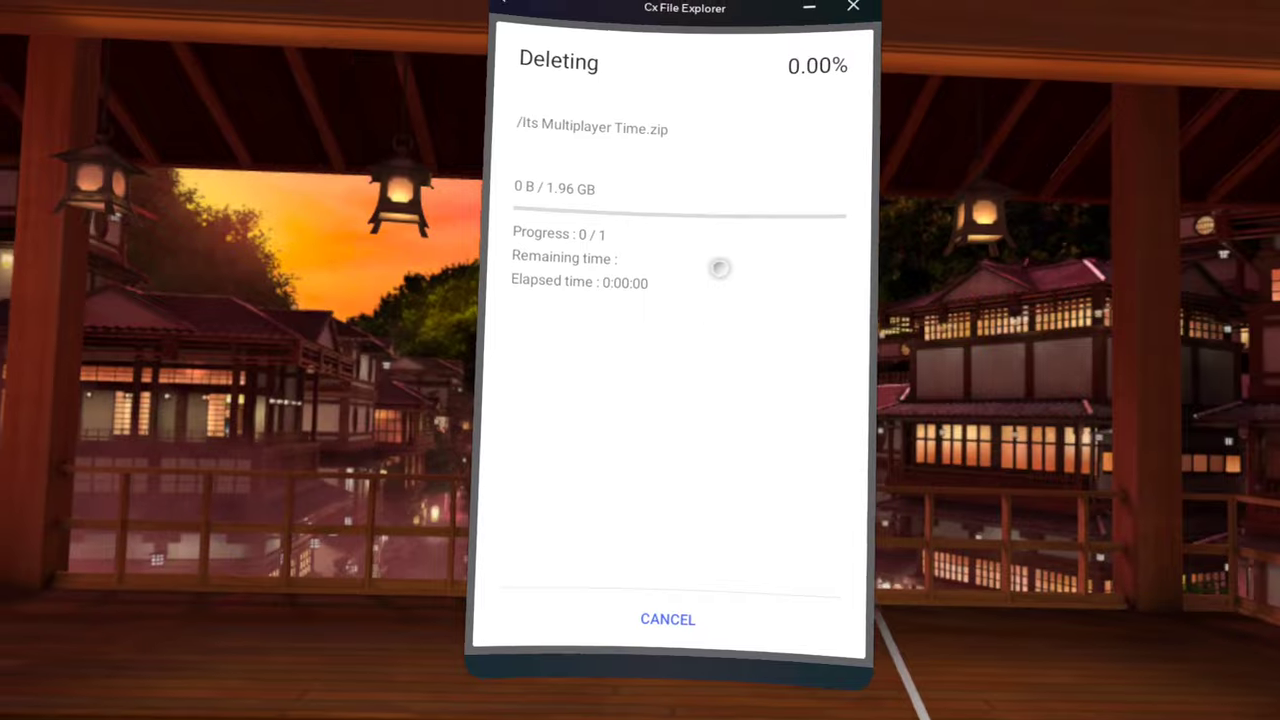
- Leave the Downloads folder and go to the top level of Main storage, backing out of the Android data folder
{"action": "left_click", "coordinate": [544, 17]}
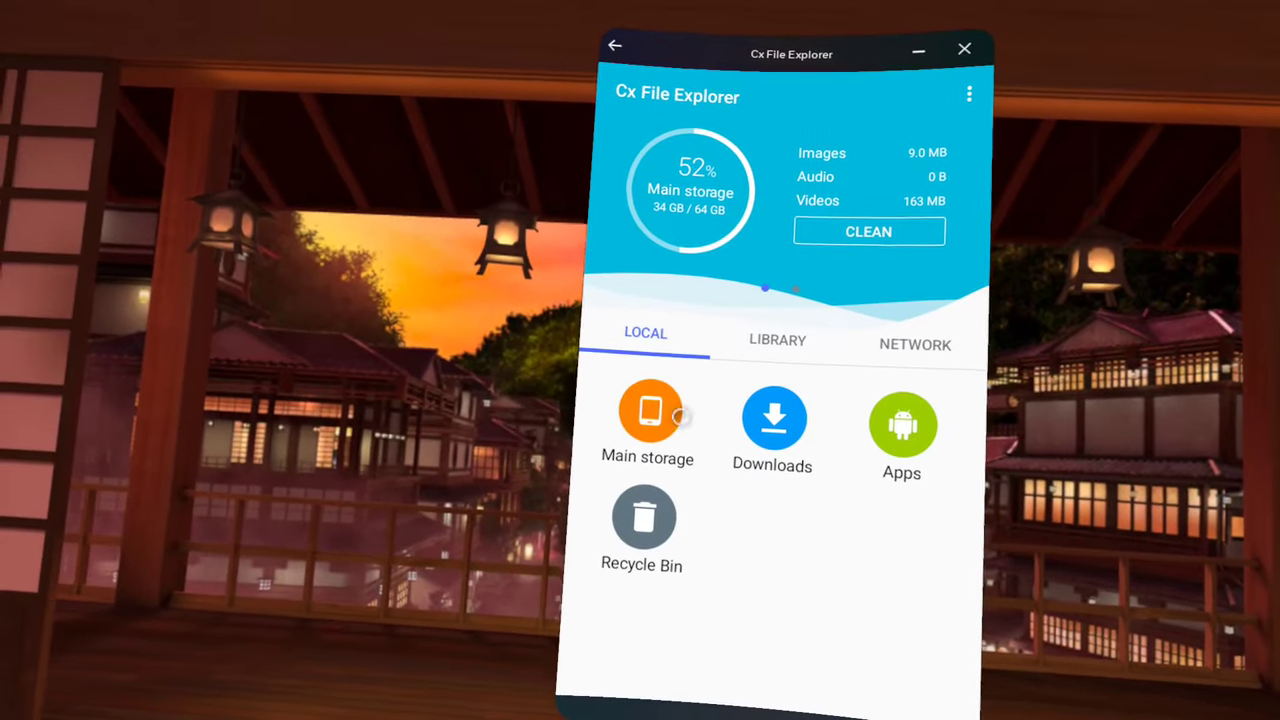
{"action": "left_click", "coordinate": [642, 408]}
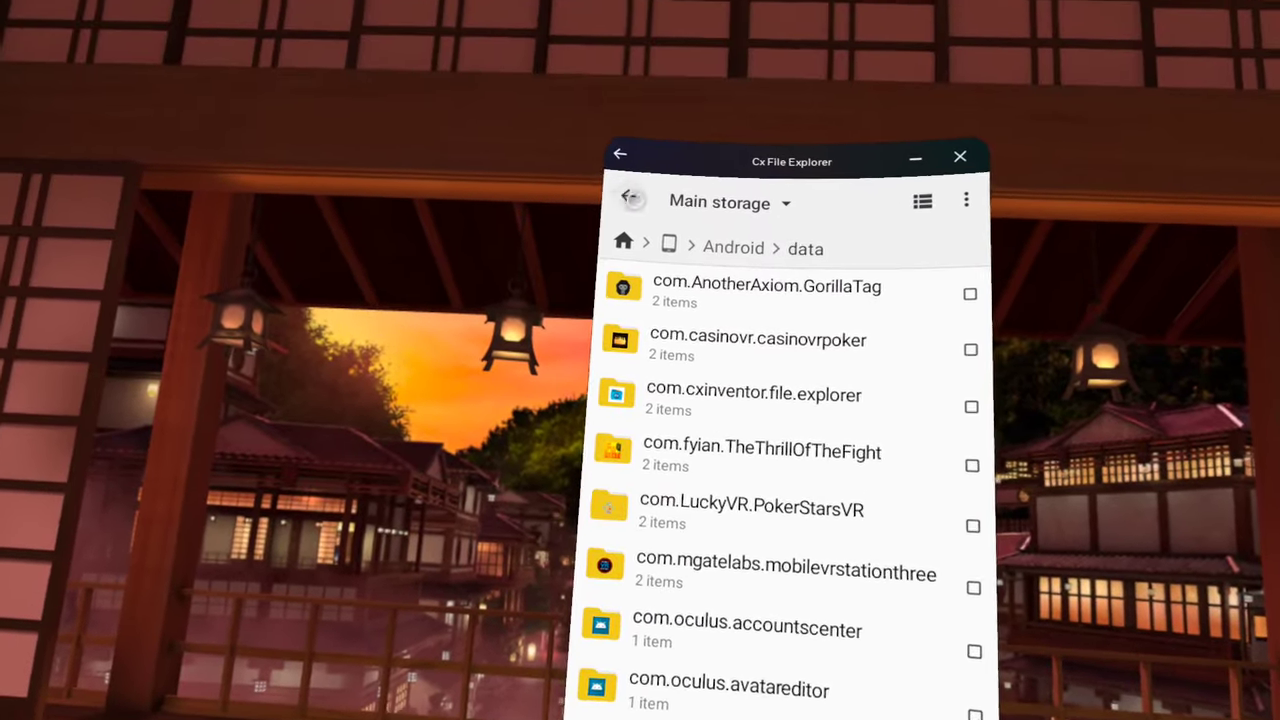
{"action": "left_click", "coordinate": [633, 201]}
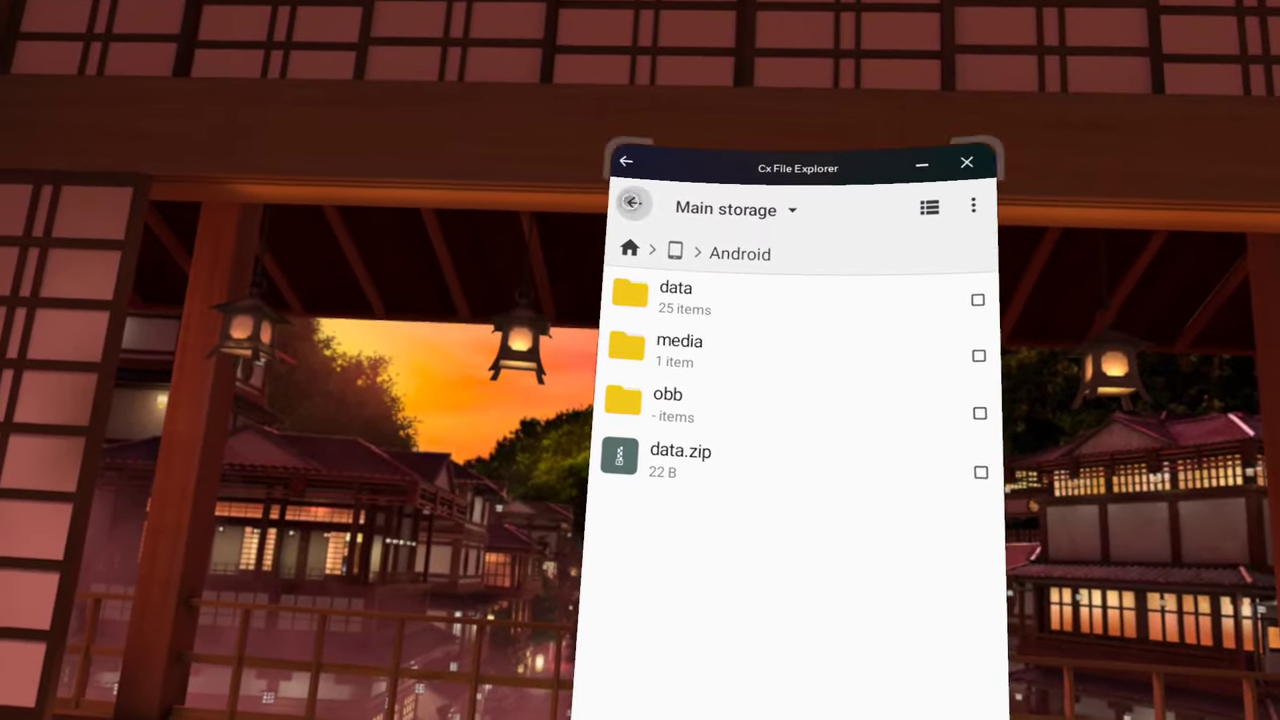
{"action": "left_click", "coordinate": [636, 206]}
- Permanently delete the QuestPatcher and ModData folders together from Main storage
{"action": "scroll", "coordinate": [737, 490], "scroll_direction": "down", "scroll_amount": 5}
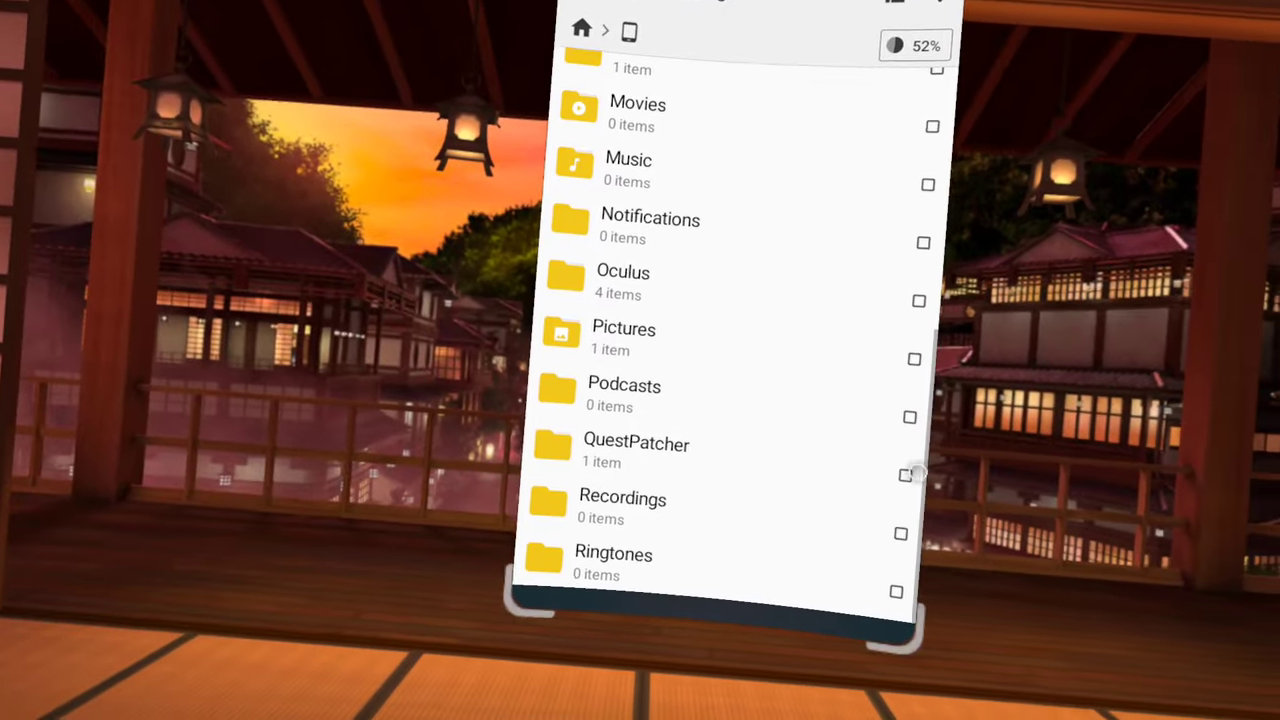
{"action": "left_click", "coordinate": [785, 508]}
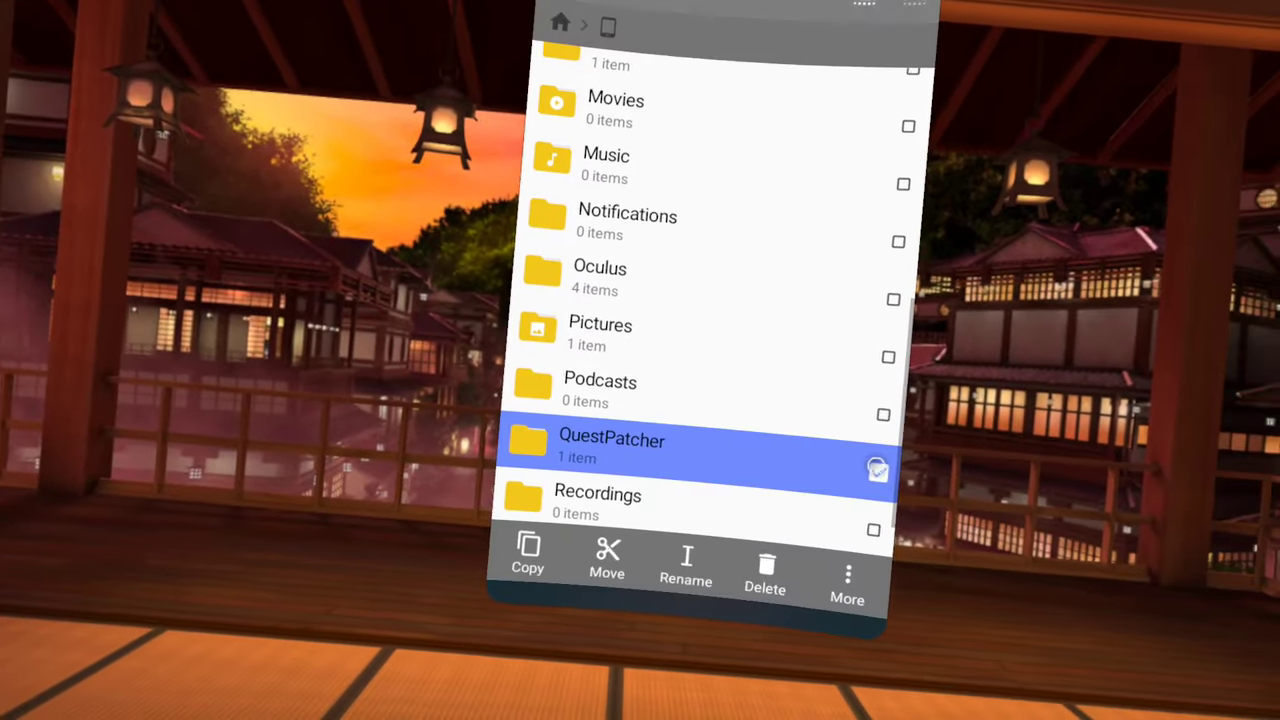
{"action": "scroll", "coordinate": [871, 489], "scroll_direction": "down", "scroll_amount": 1}
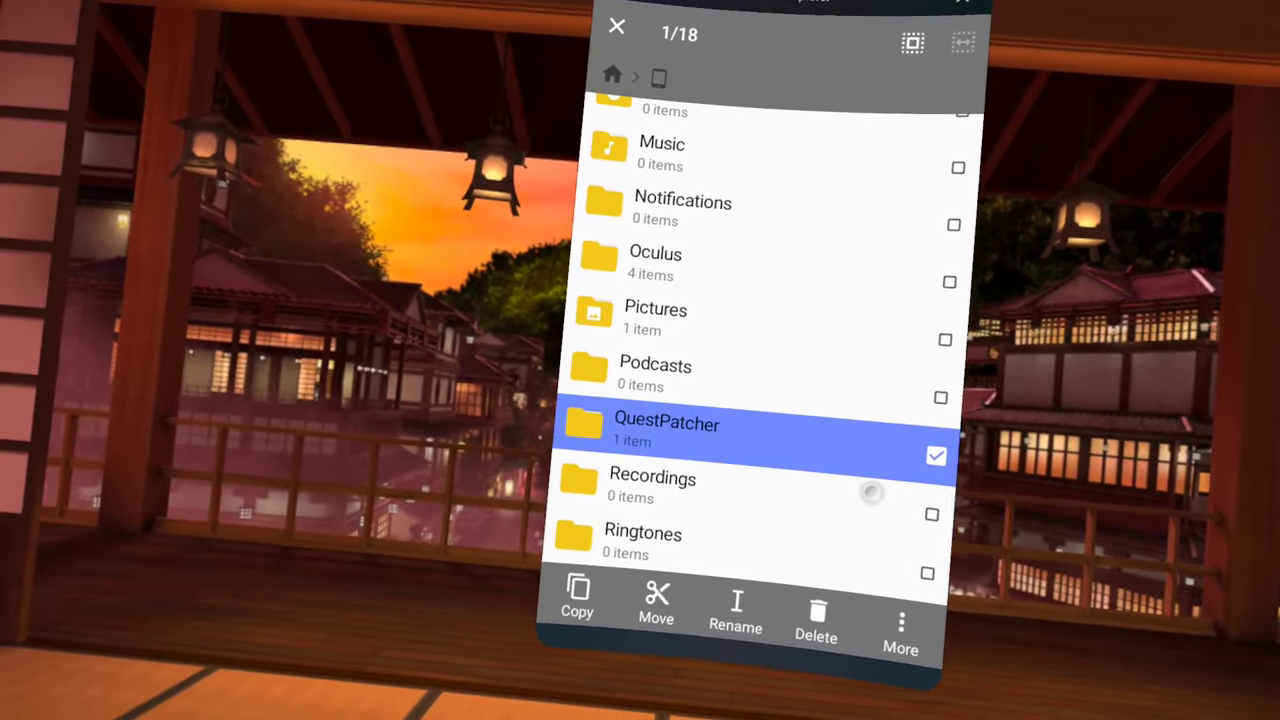
{"action": "scroll", "coordinate": [870, 397], "scroll_direction": "up", "scroll_amount": 5}
{"action": "scroll", "coordinate": [870, 397], "scroll_direction": "up", "scroll_amount": 5}
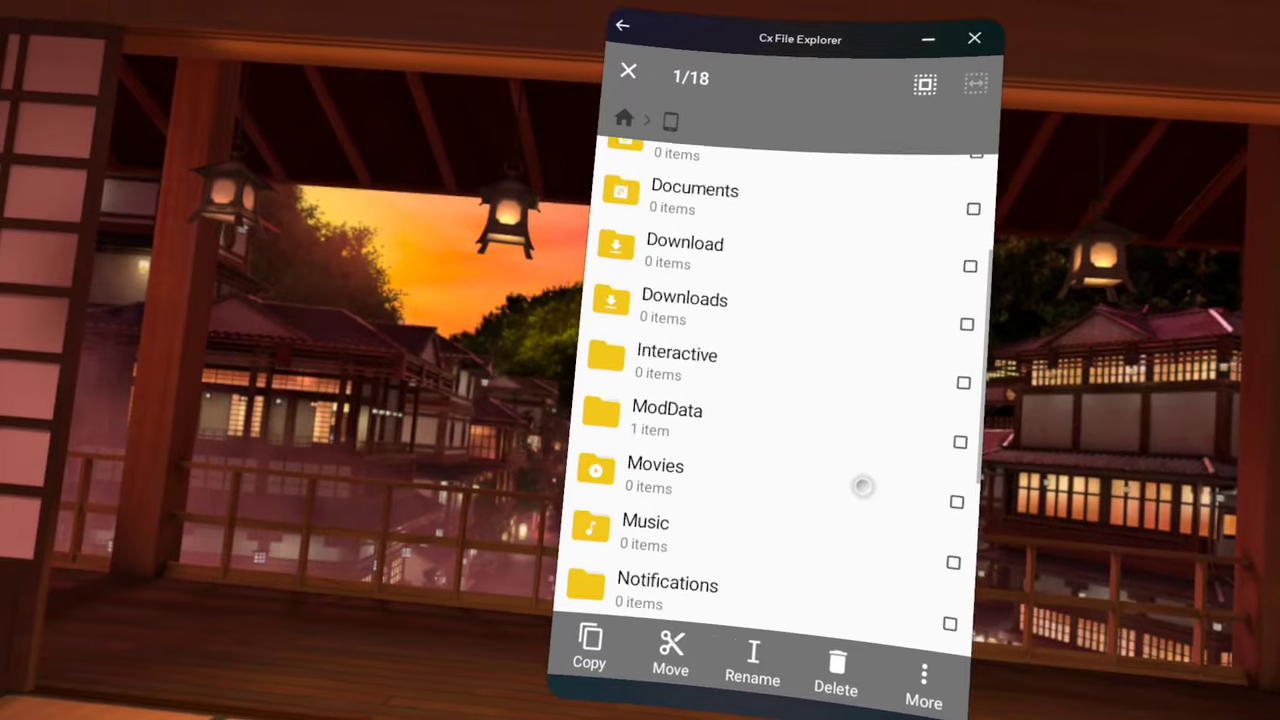
{"action": "scroll", "coordinate": [862, 486], "scroll_direction": "down", "scroll_amount": 3}
{"action": "scroll", "coordinate": [851, 443], "scroll_direction": "up", "scroll_amount": 2}
{"action": "left_click", "coordinate": [804, 321]}
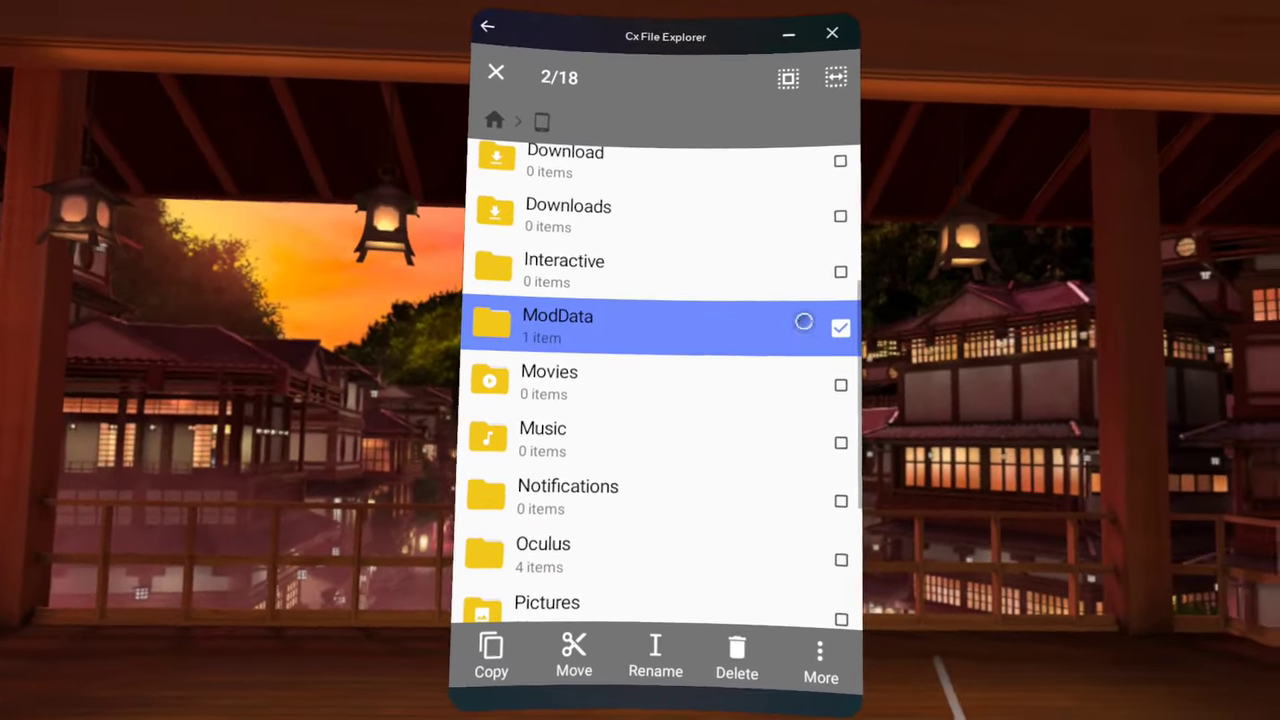
{"action": "scroll", "coordinate": [749, 403], "scroll_direction": "down", "scroll_amount": 3}
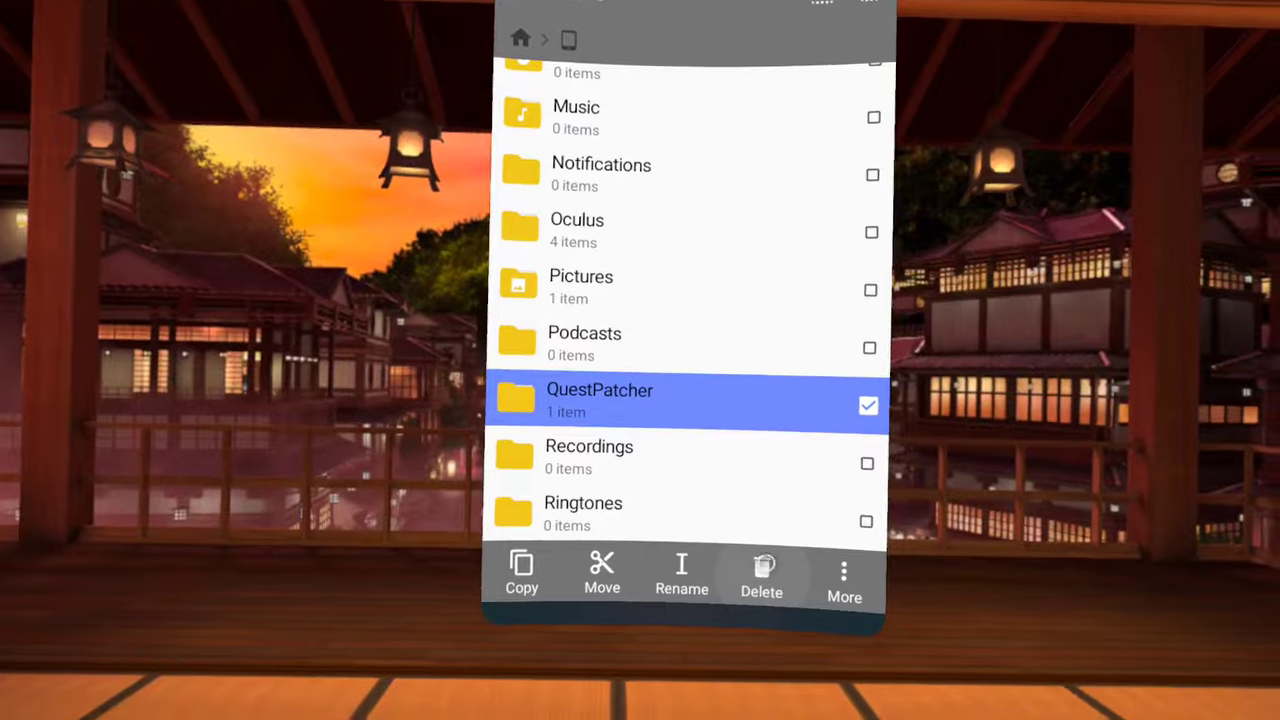
{"action": "left_click", "coordinate": [786, 612]}
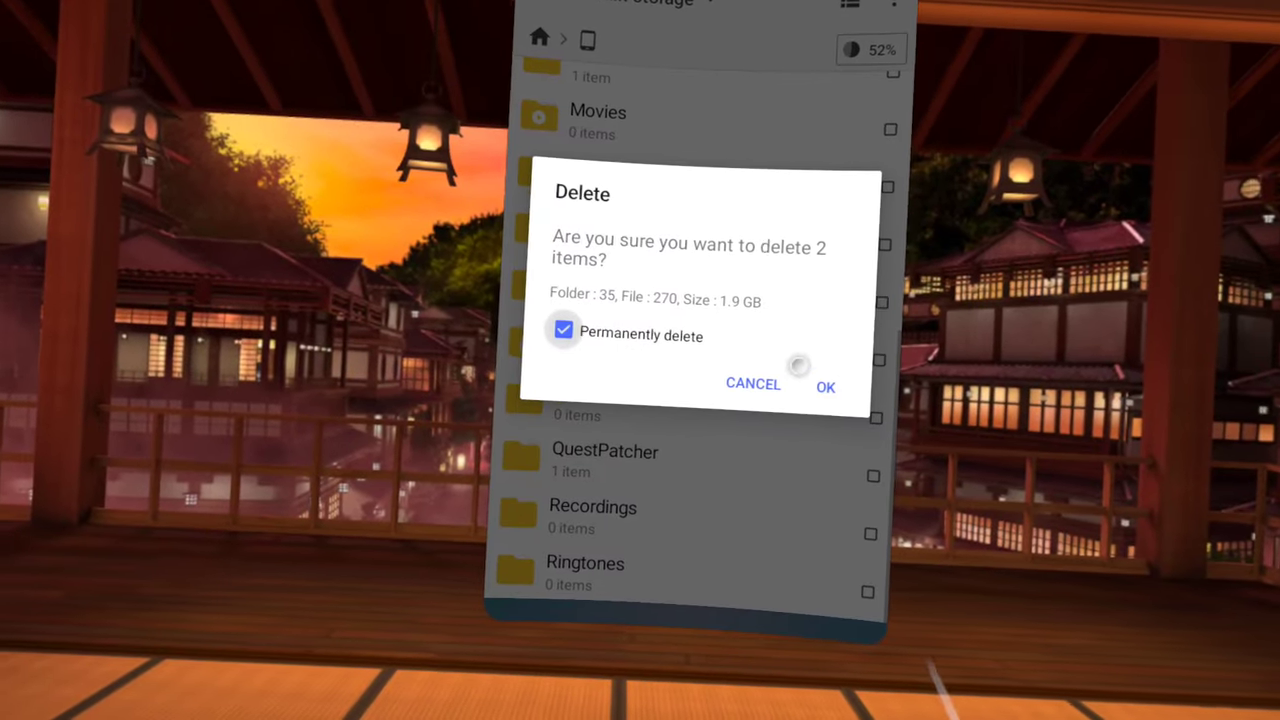
{"action": "left_click", "coordinate": [822, 385]}
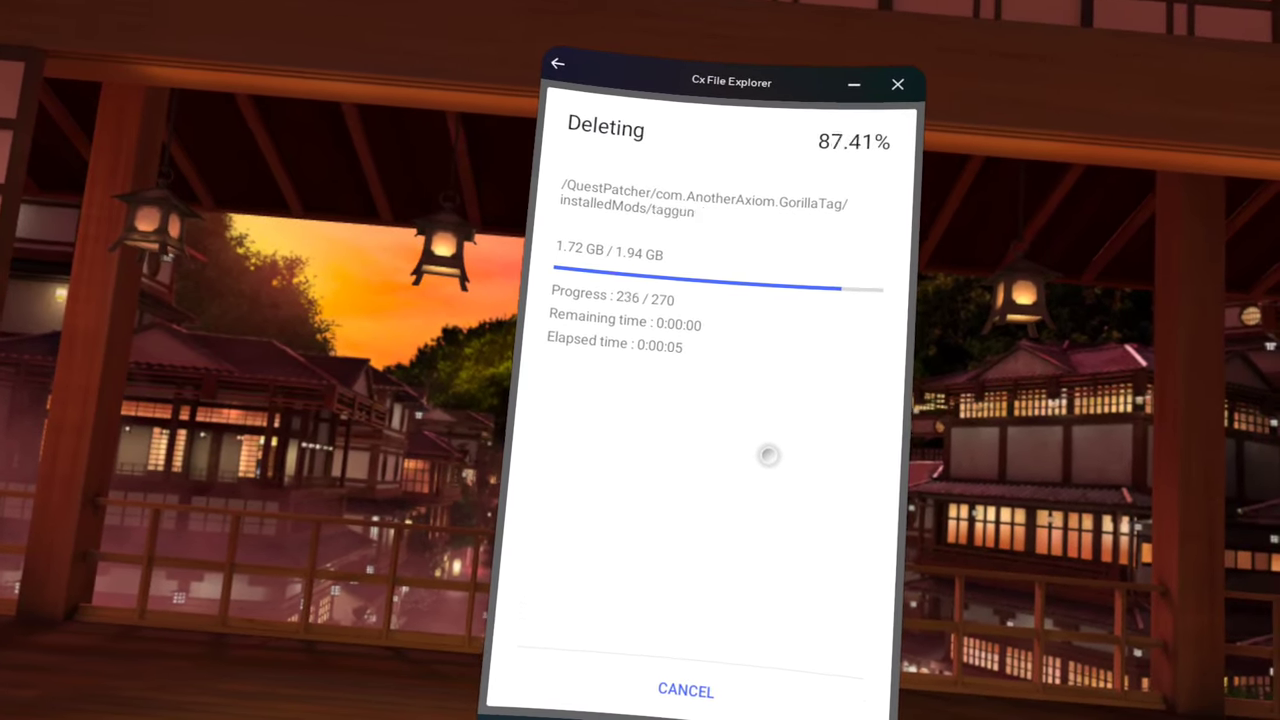
{"action": "scroll", "coordinate": [632, 271], "scroll_direction": "up", "scroll_amount": 8}
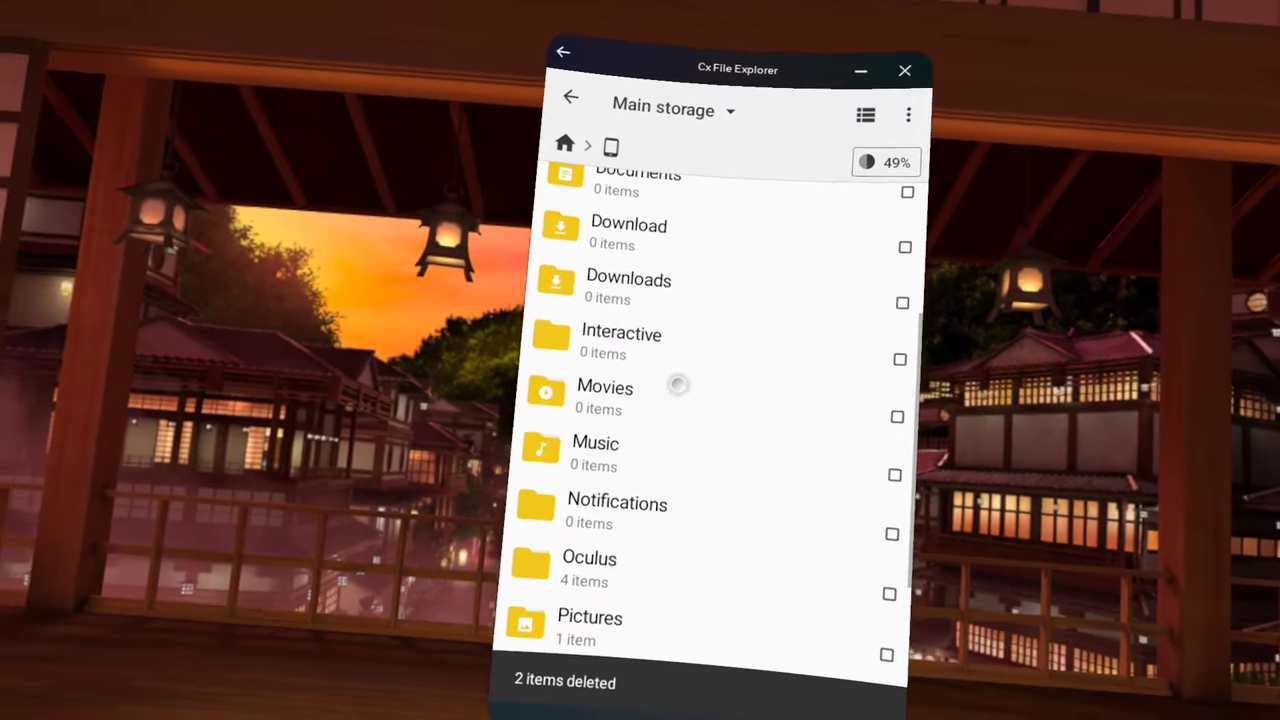